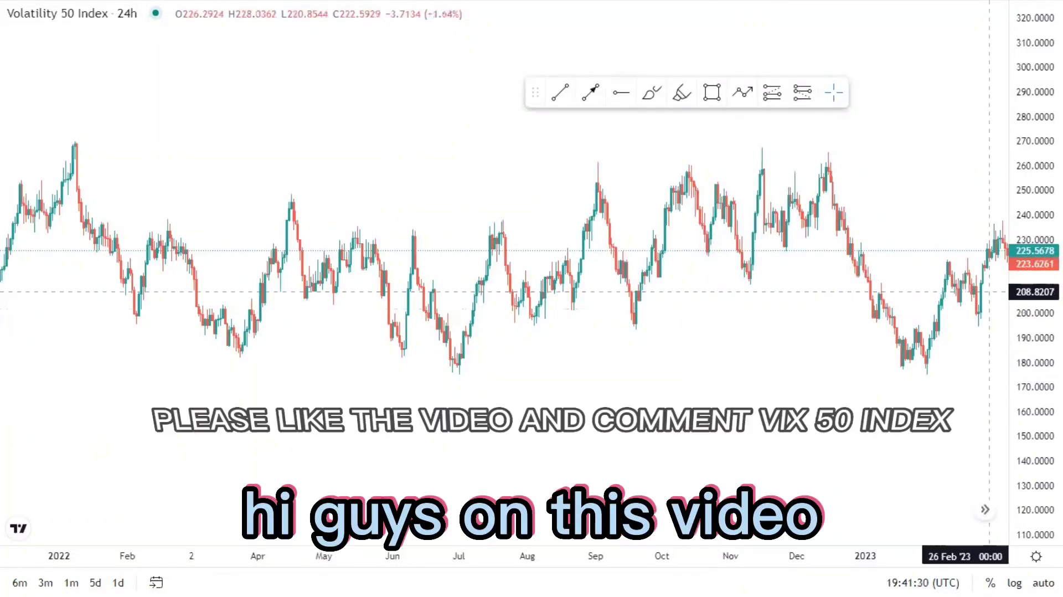
# Draw a horizontal ray at about 269.3 from the January 2022 high
pyautogui.moveTo(1032, 254); pyautogui.dragTo(1033, 301)
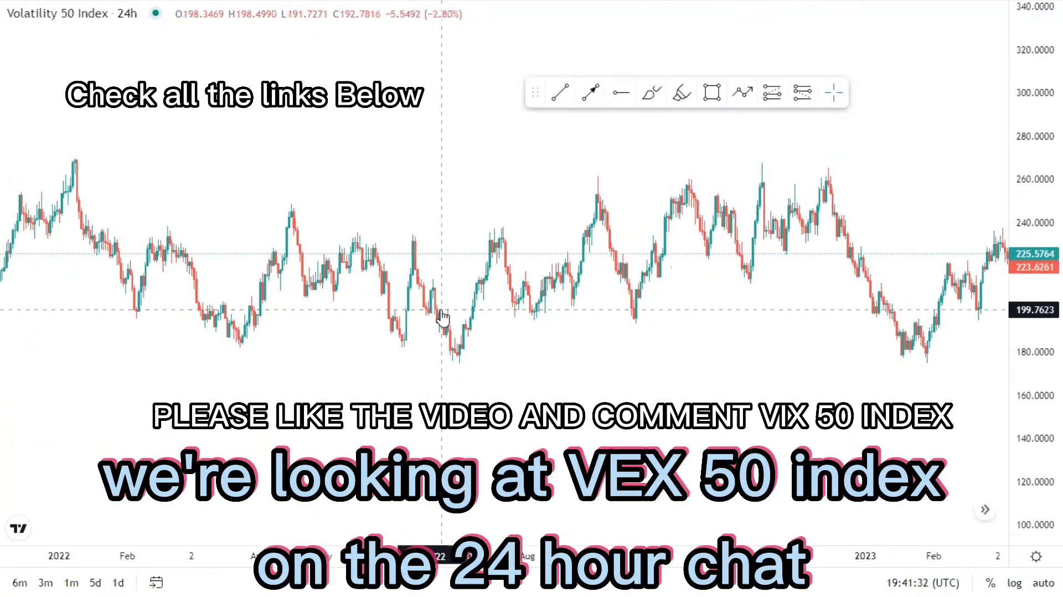
pyautogui.scroll(-2, 689, 363)
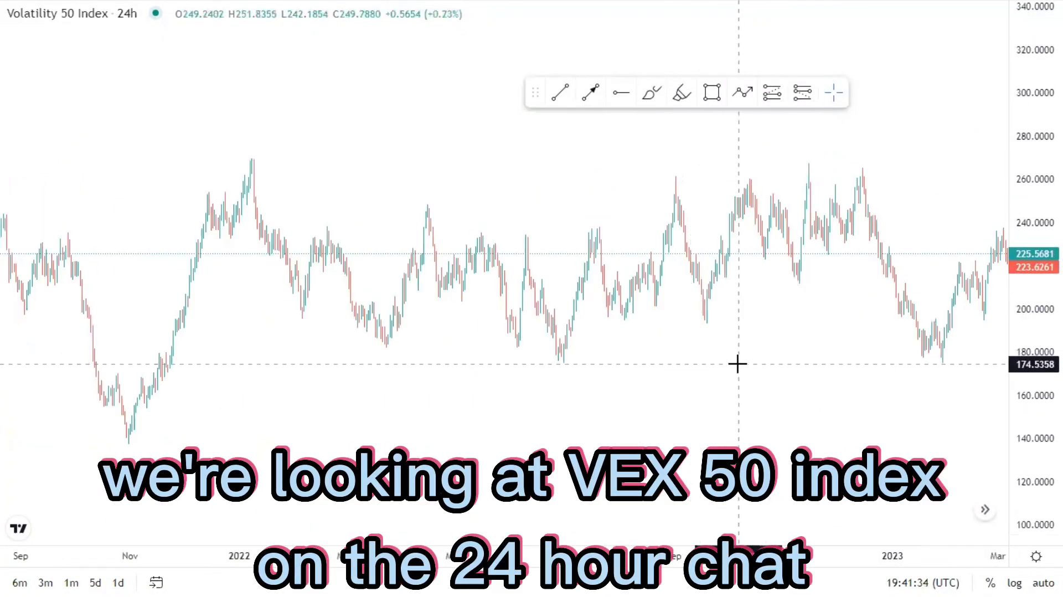
pyautogui.scroll(2, 737, 363)
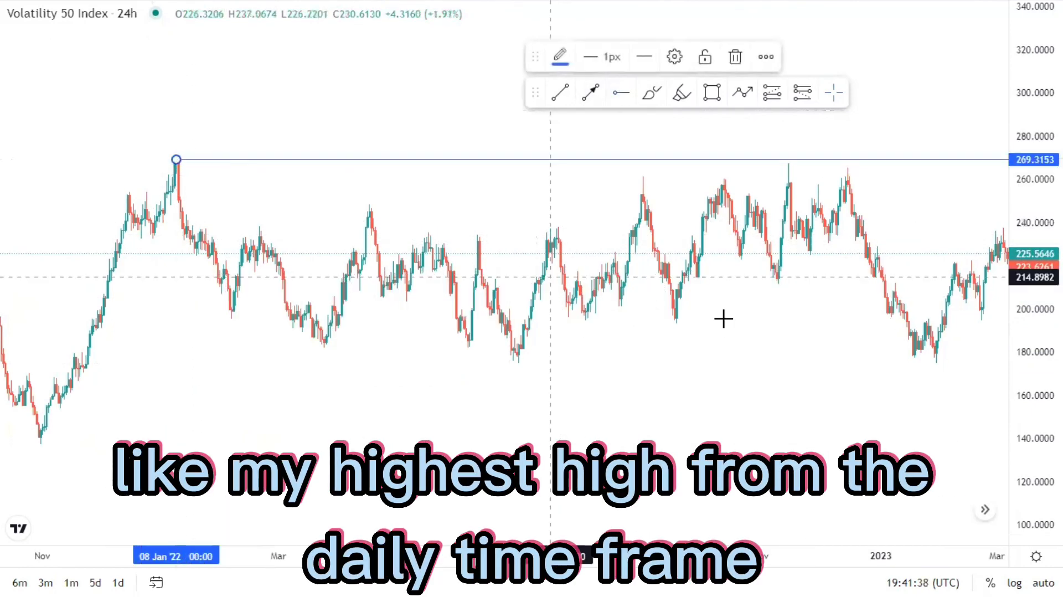
# Draw a horizontal ray at about 137.8 from the lowest low of early November 2021
pyautogui.moveTo(722, 321); pyautogui.dragTo(597, 280)
pyautogui.scroll(-4, 791, 348)
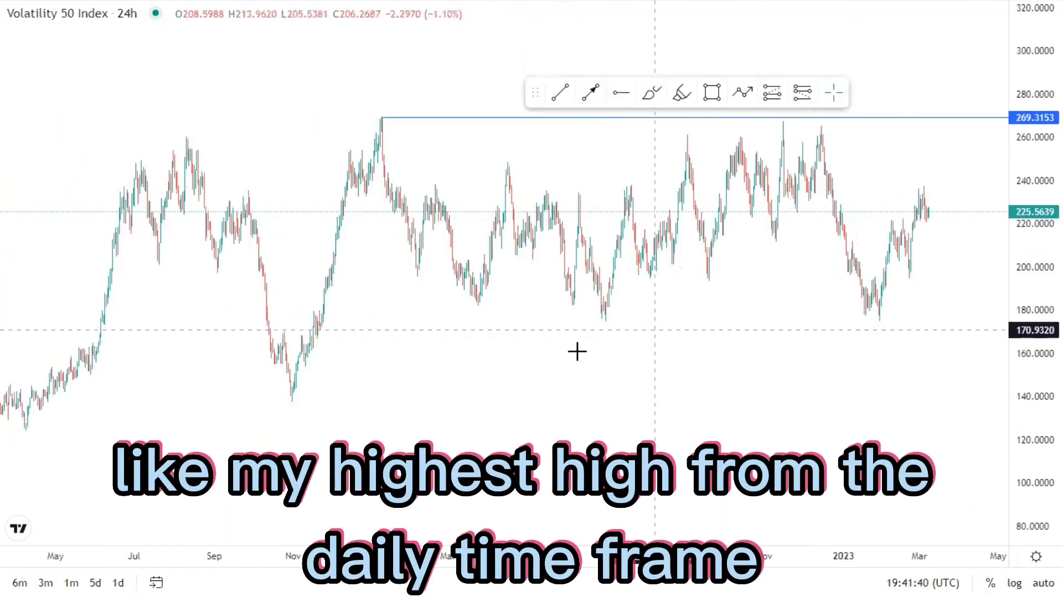
pyautogui.click(615, 96)
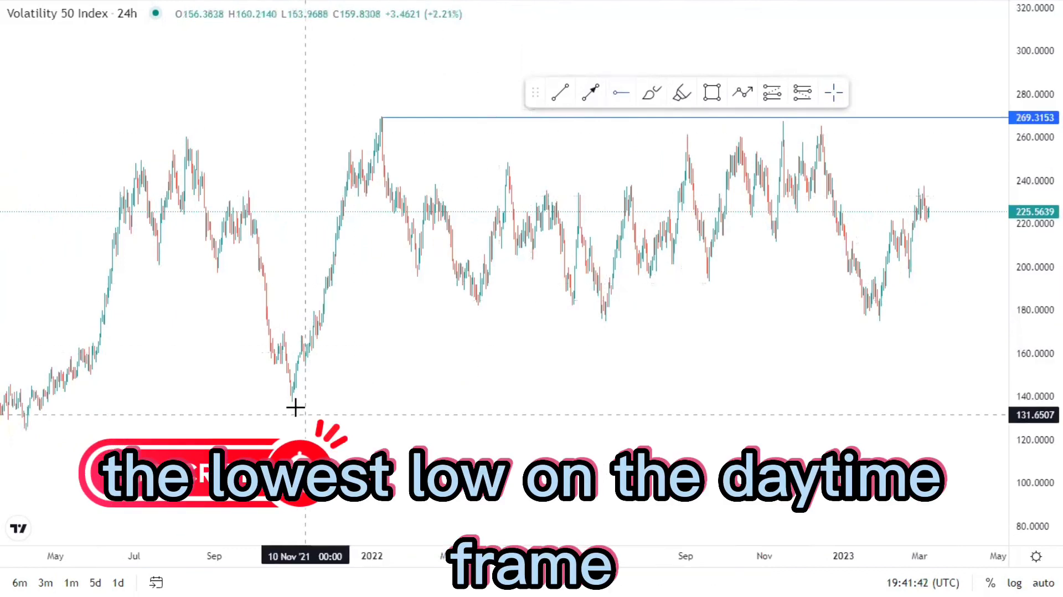
pyautogui.click(291, 401)
pyautogui.scroll(4, 653, 387)
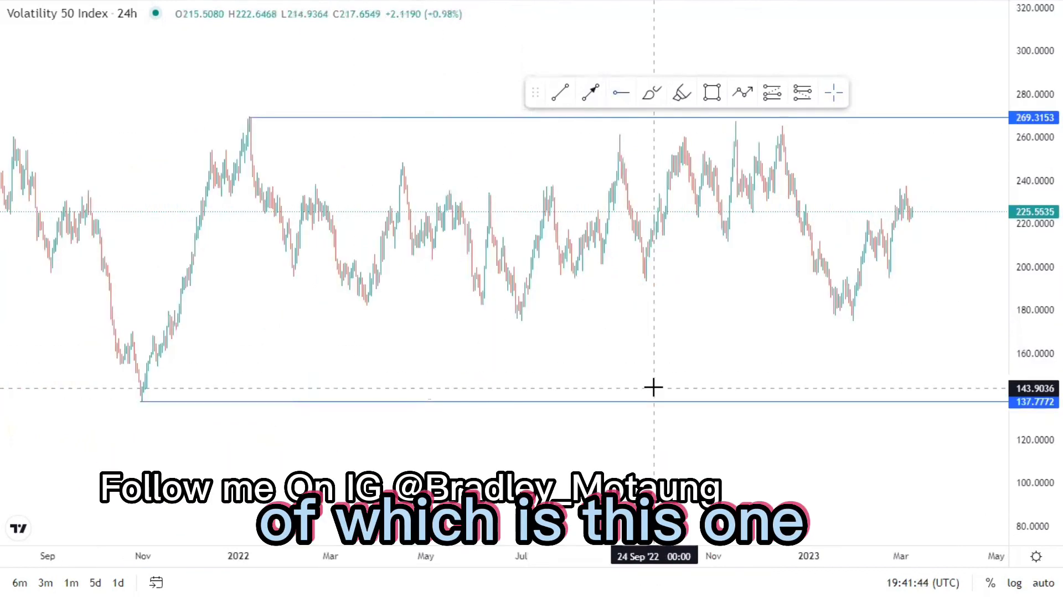
# Draw a thin rectangle over the repeated highs from about 29 Aug '22 to 25 Dec '22 and lower it slightly onto the peaks
pyautogui.scroll(-3, 583, 346)
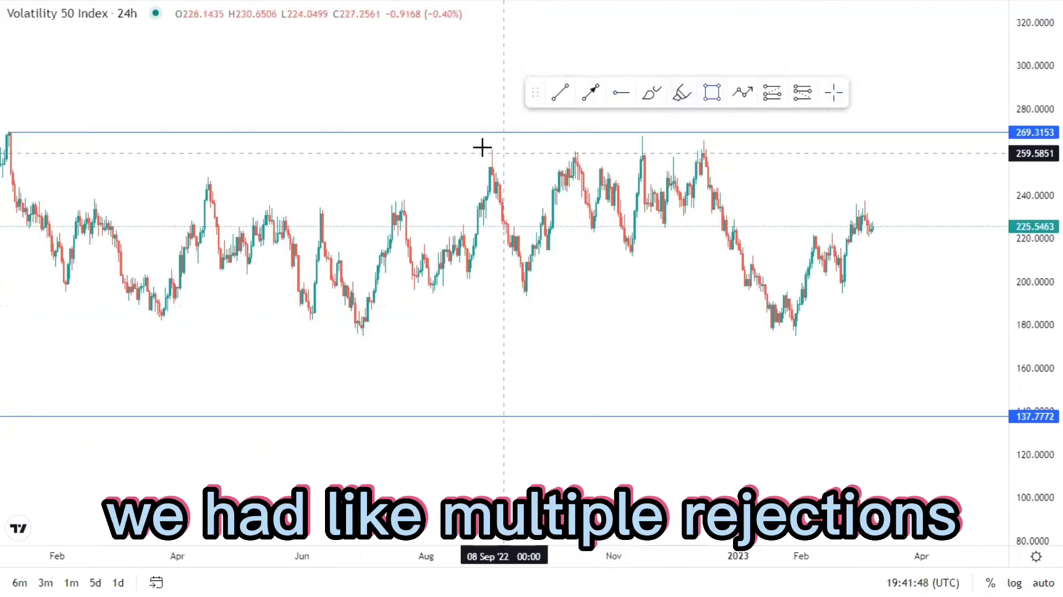
pyautogui.click(723, 139)
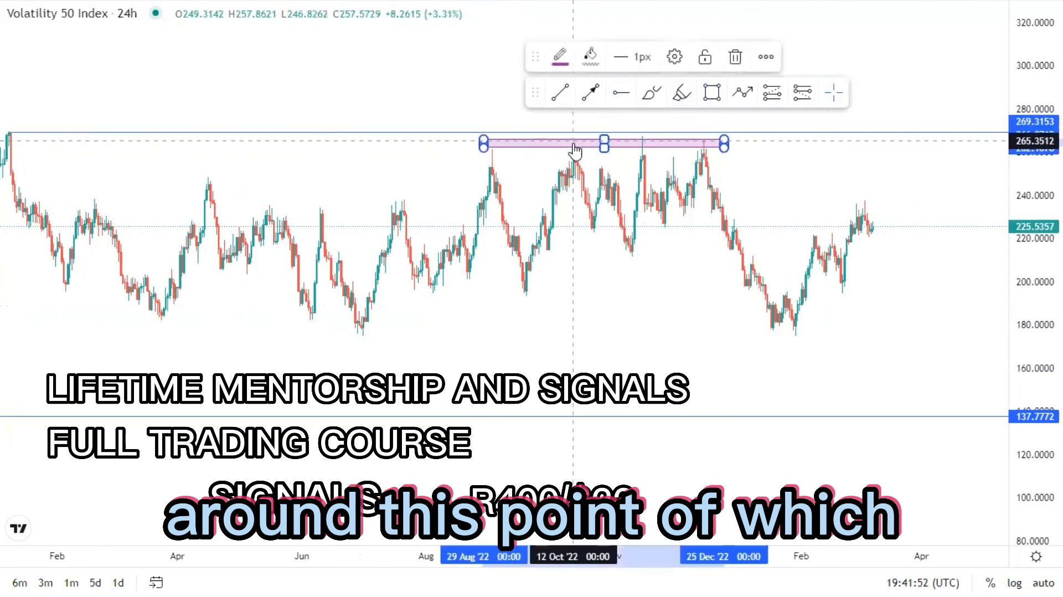
pyautogui.moveTo(574, 148); pyautogui.dragTo(576, 152)
pyautogui.click(631, 249)
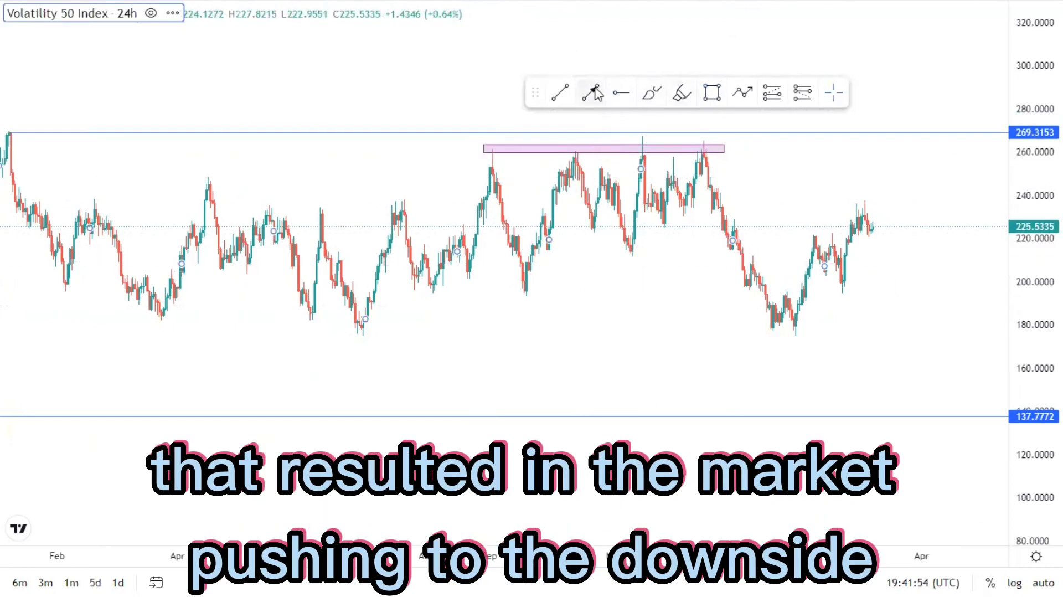
# Trace the swings with arrows: down from the December 2022 high, up to the March 2023 high, and down to the 137.8 ray
pyautogui.click(592, 92)
pyautogui.click(693, 148)
pyautogui.click(785, 340)
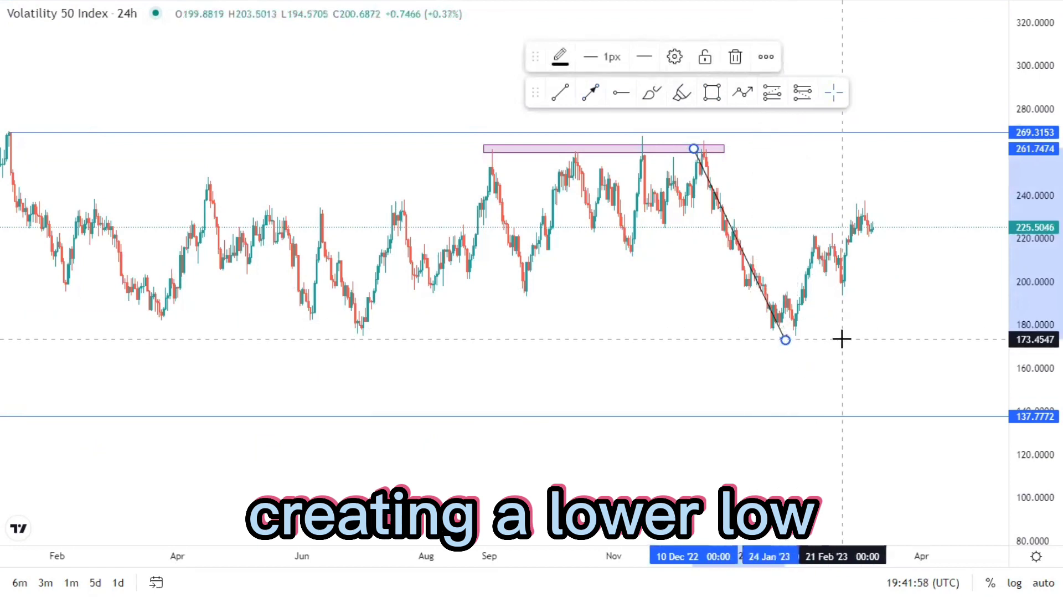
pyautogui.click(597, 92)
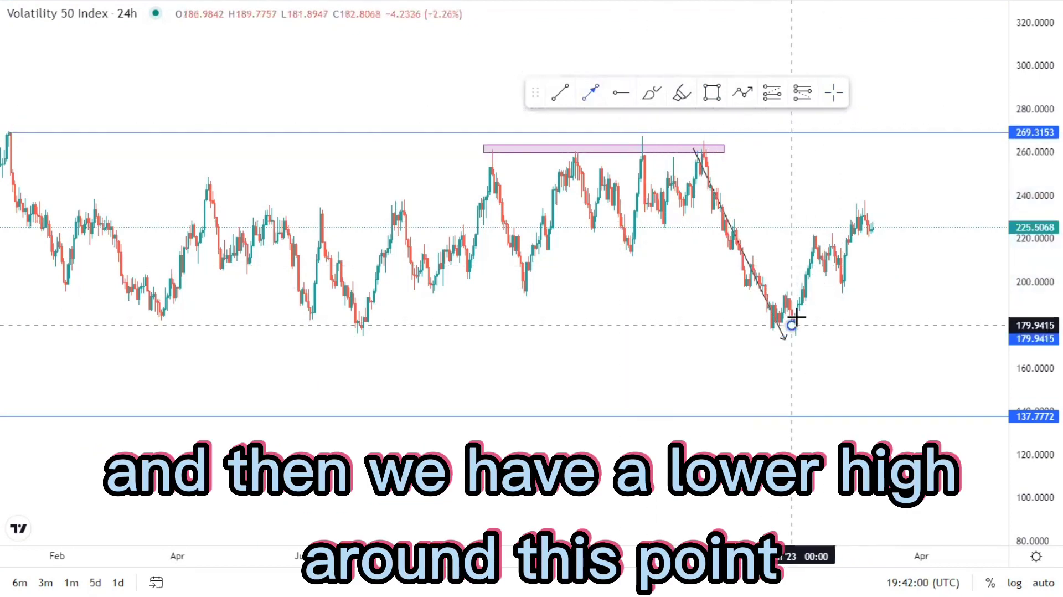
pyautogui.click(856, 210)
pyautogui.moveTo(861, 327); pyautogui.dragTo(825, 321)
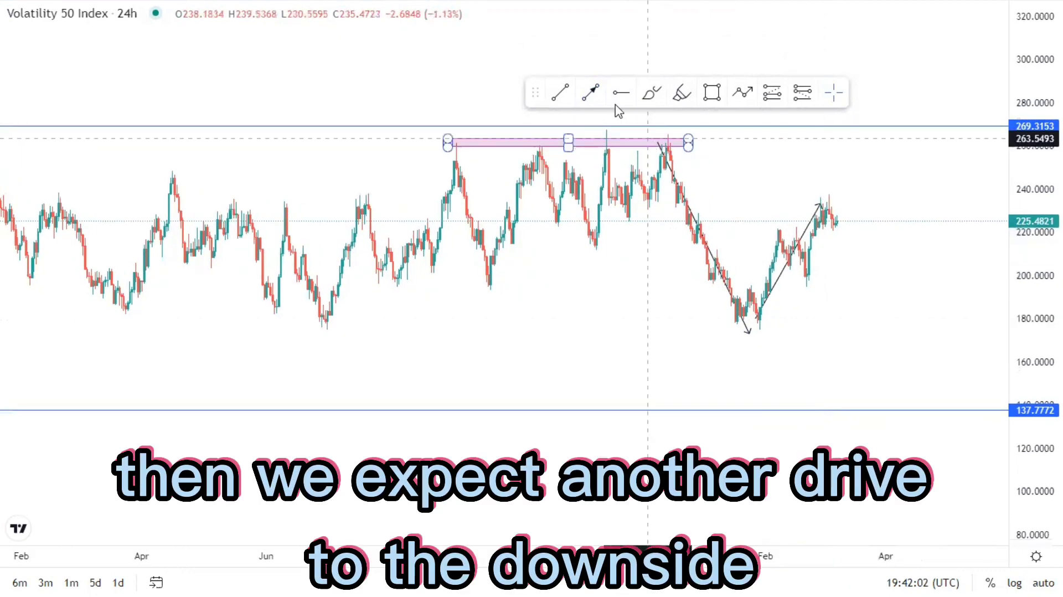
pyautogui.click(884, 408)
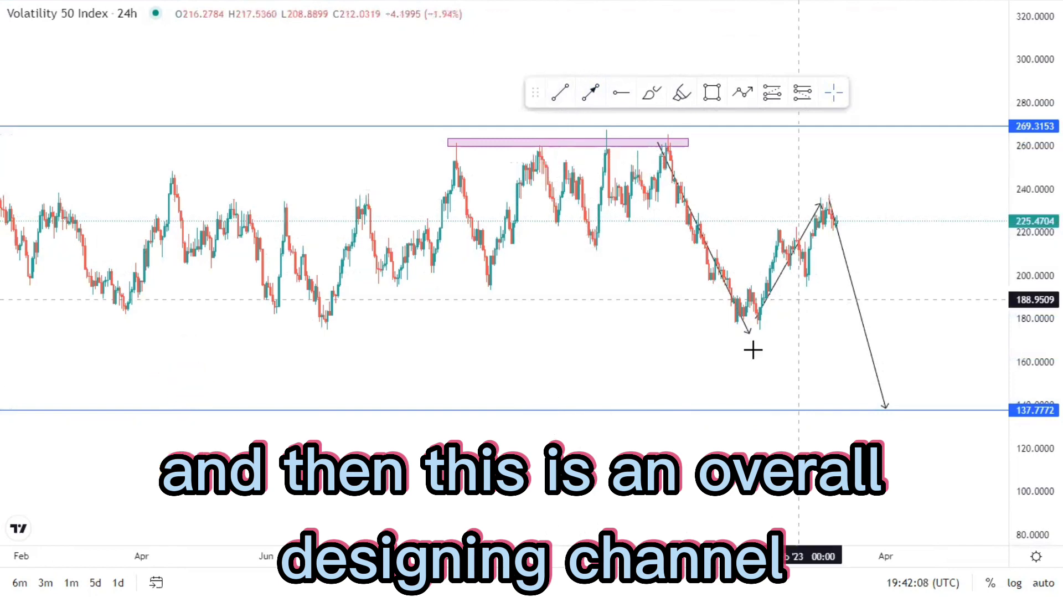
# Delete the swing arrows from the chart
pyautogui.click(859, 312)
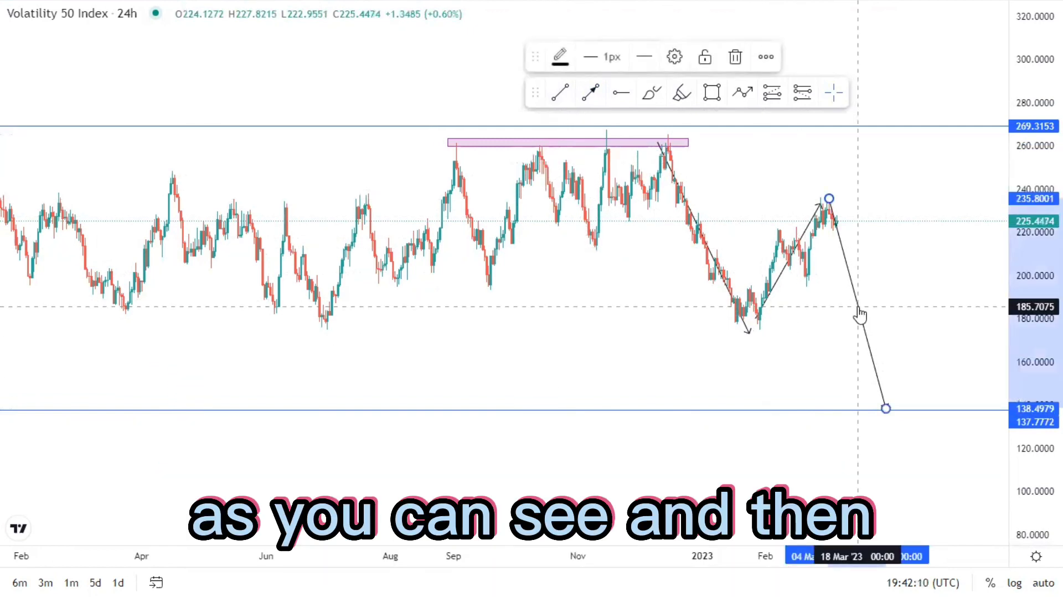
pyautogui.press('Delete')
pyautogui.click(756, 309)
pyautogui.press('Delete')
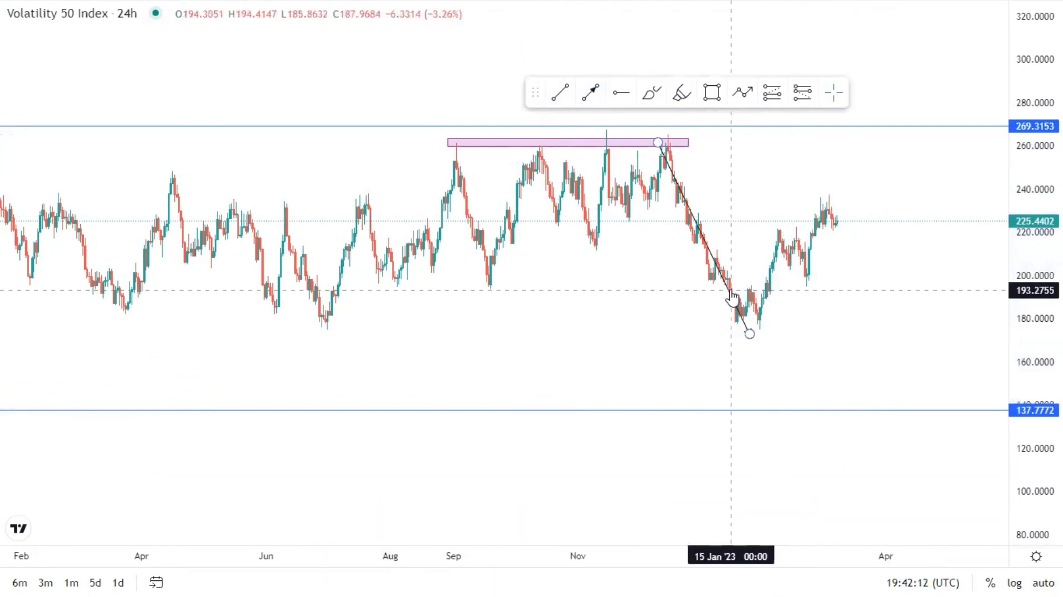
# Draw a descending trend line from the December 2022 high past the March 2023 high and extend its start to about 266.4
pyautogui.click(560, 92)
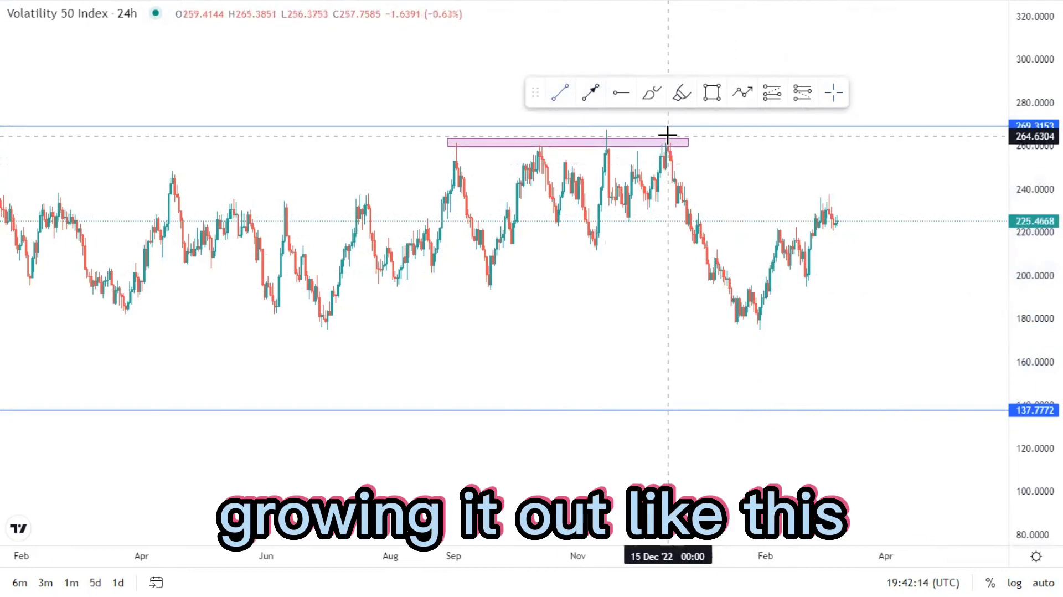
pyautogui.click(668, 136)
pyautogui.click(916, 226)
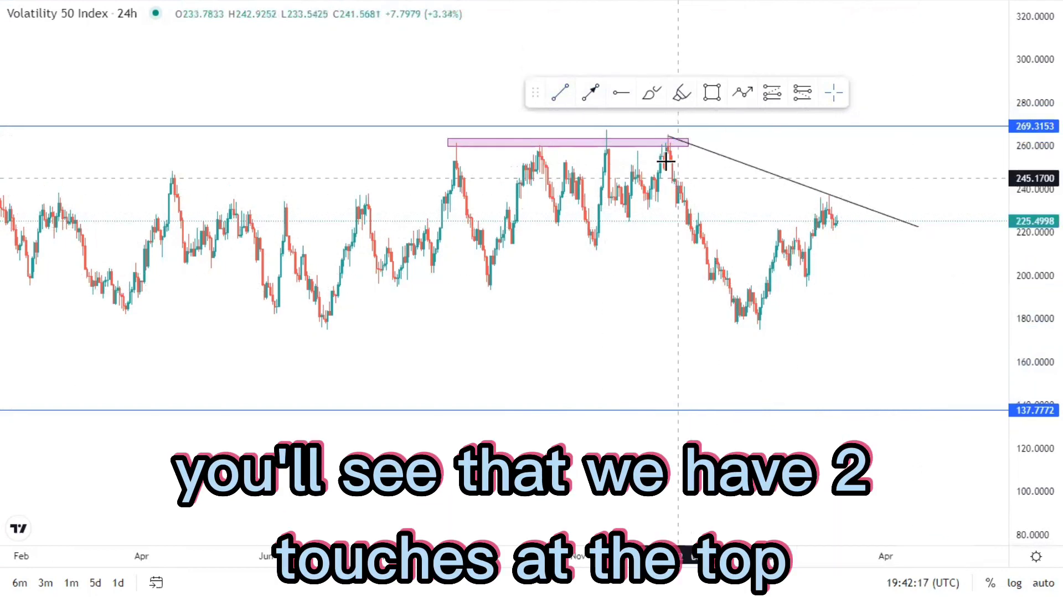
pyautogui.moveTo(671, 139); pyautogui.dragTo(661, 132)
pyautogui.click(724, 178)
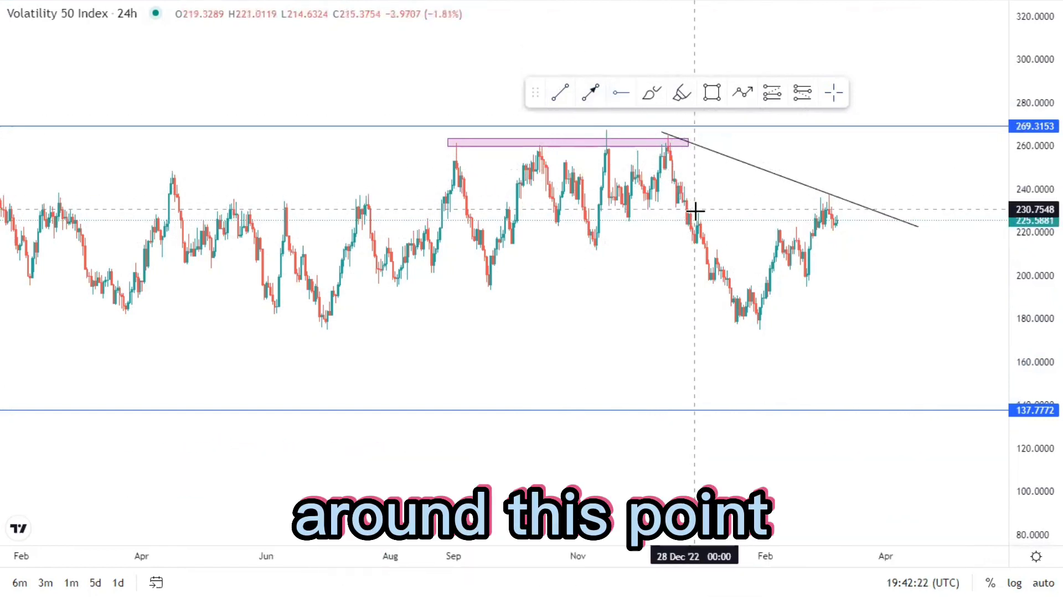
# Draw a horizontal ray at about 228.6 from the small high at the turn of 2023 and delete the descending trend line
pyautogui.click(794, 270)
pyautogui.scroll(2, 720, 265)
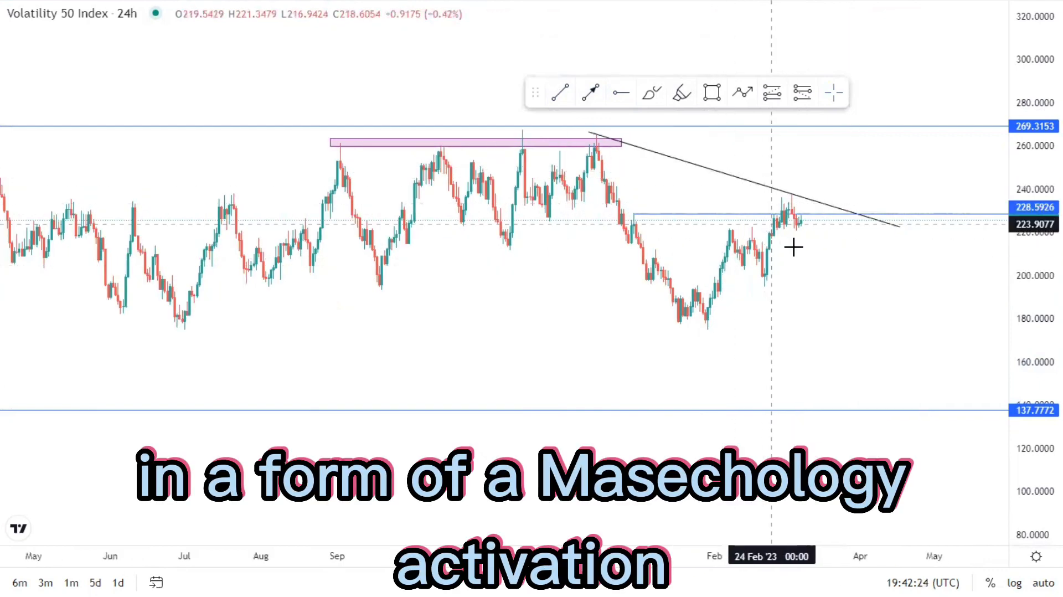
pyautogui.click(797, 205)
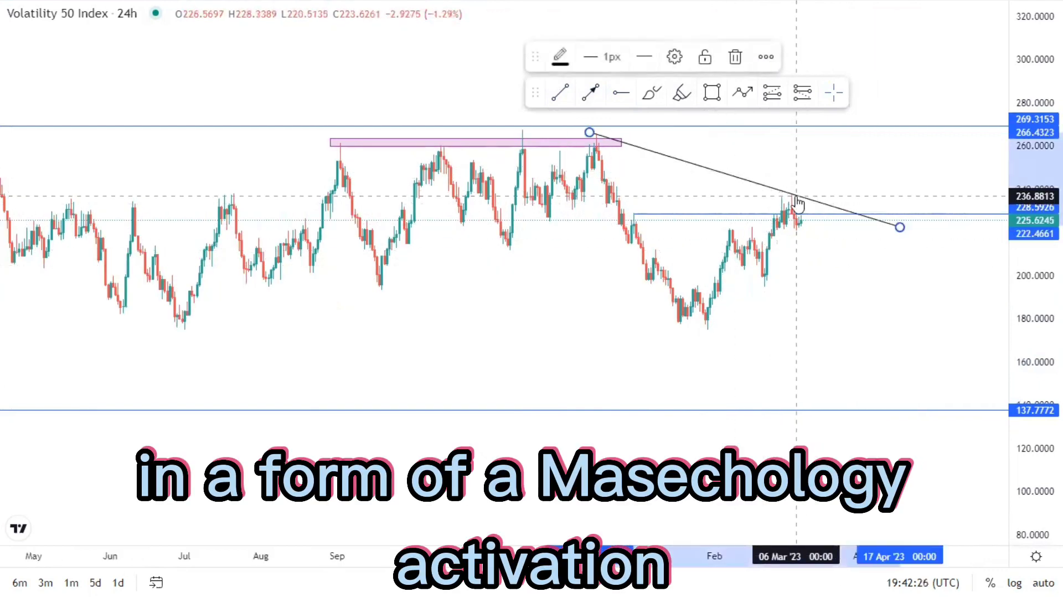
pyautogui.press('Delete')
pyautogui.scroll(-3, 610, 297)
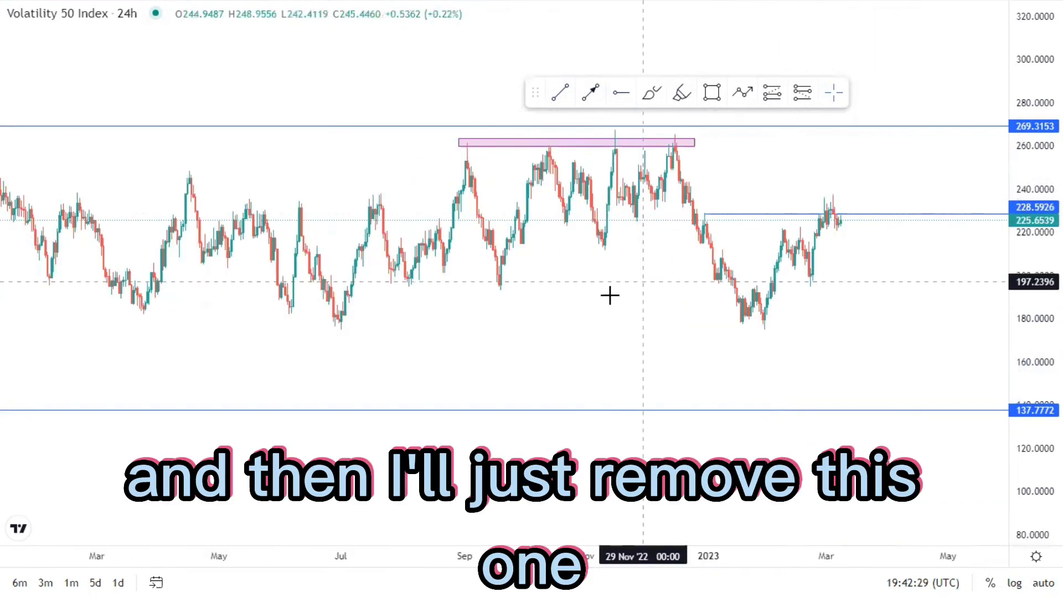
# Draw a horizontal ray at about 175.6 from the late-January 2023 low
pyautogui.scroll(4, 645, 297)
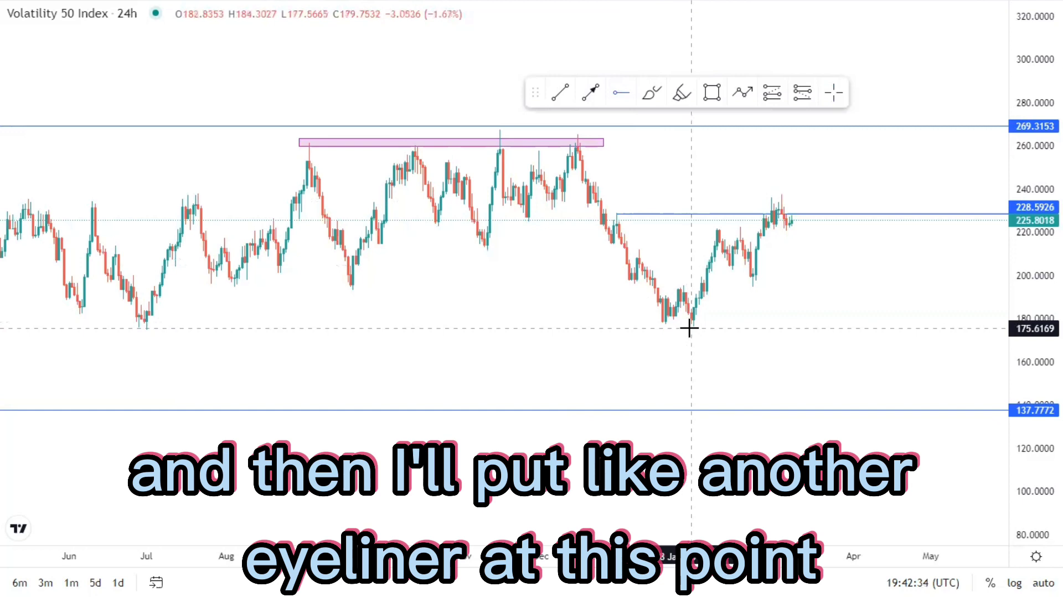
pyautogui.click(739, 345)
pyautogui.click(590, 93)
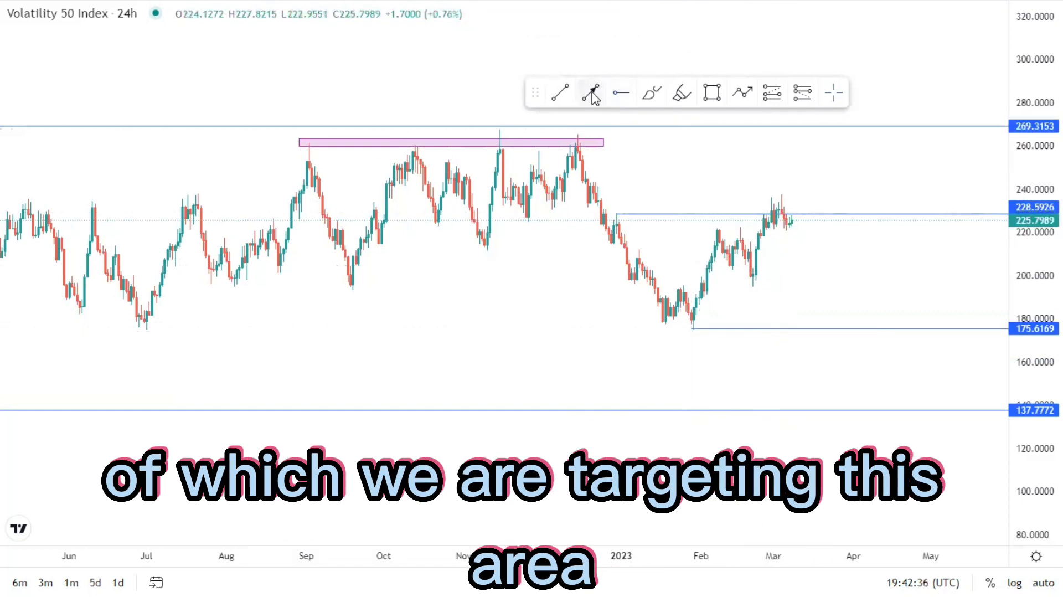
pyautogui.click(791, 220)
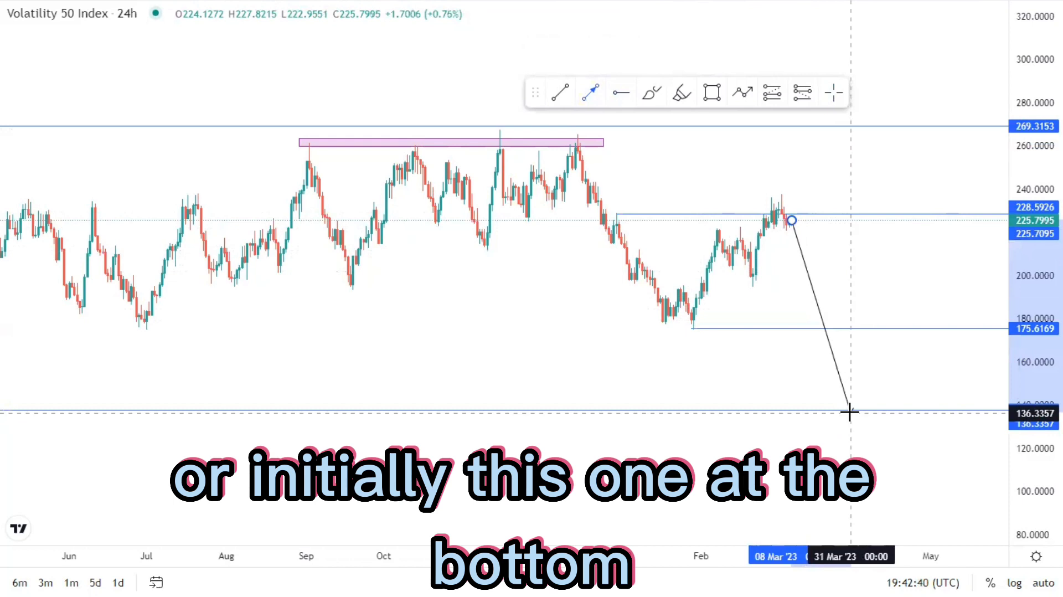
pyautogui.press('Escape')
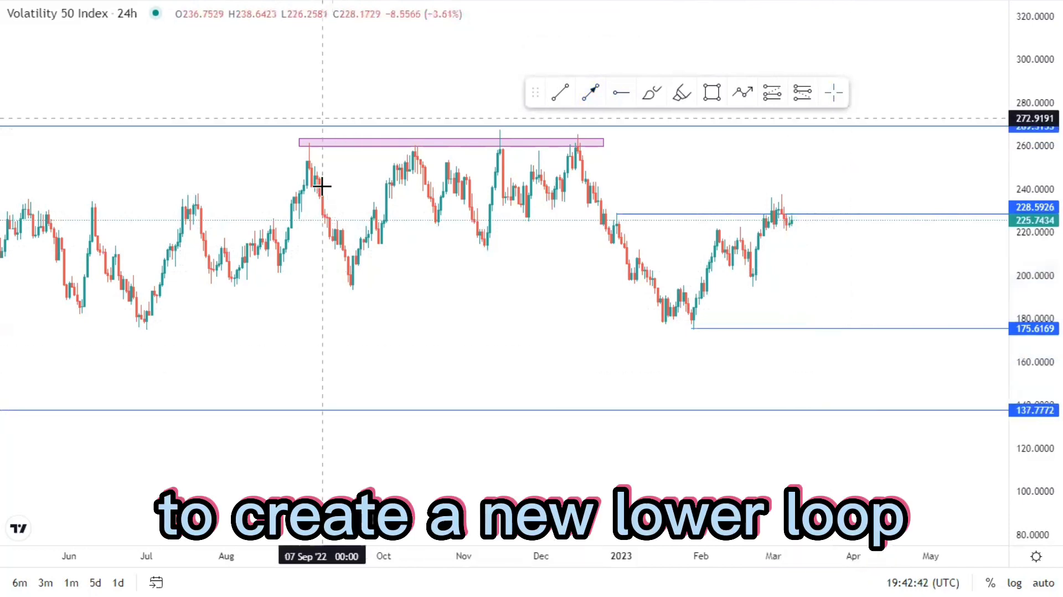
# Draw a rising trend line from the late-January 2023 low along the February low, ending at about 216
pyautogui.click(560, 94)
pyautogui.click(693, 328)
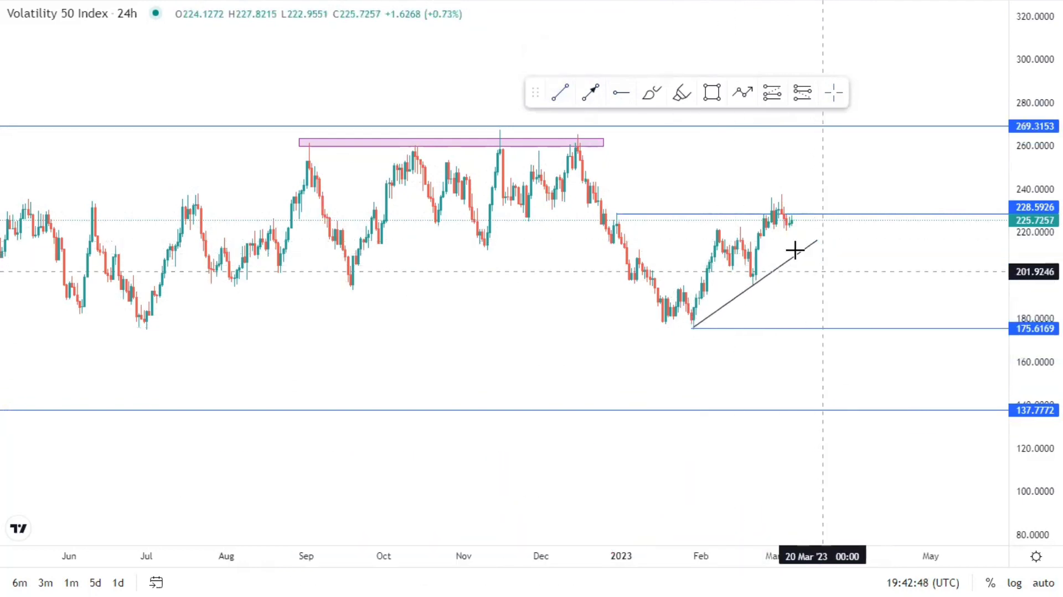
pyautogui.click(824, 242)
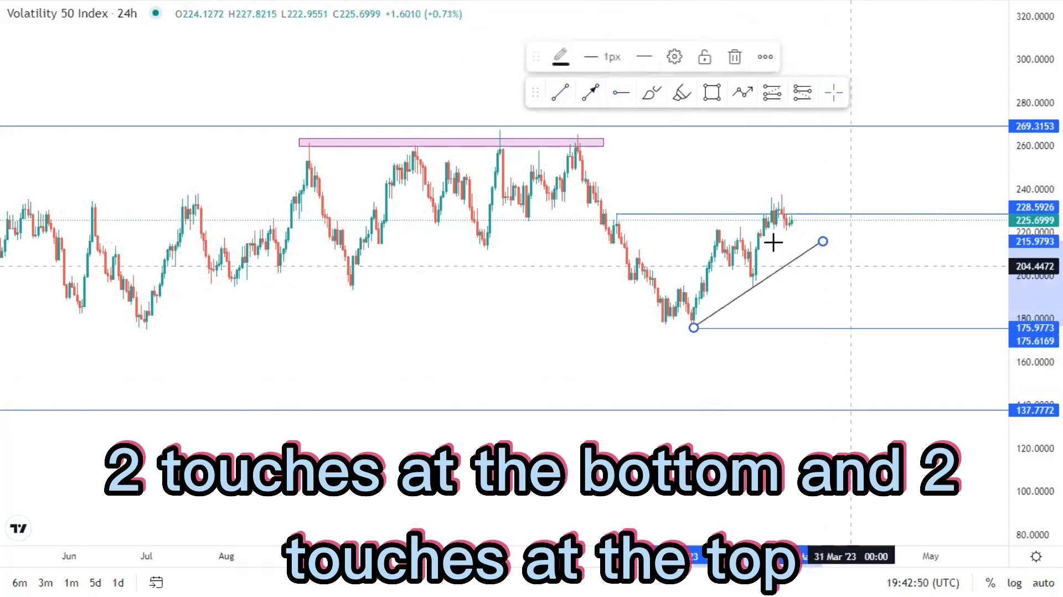
# Draw an upper rising trend line from mid-January 2023 to about 240.1 in early March, and adjust its start point
pyautogui.click(562, 95)
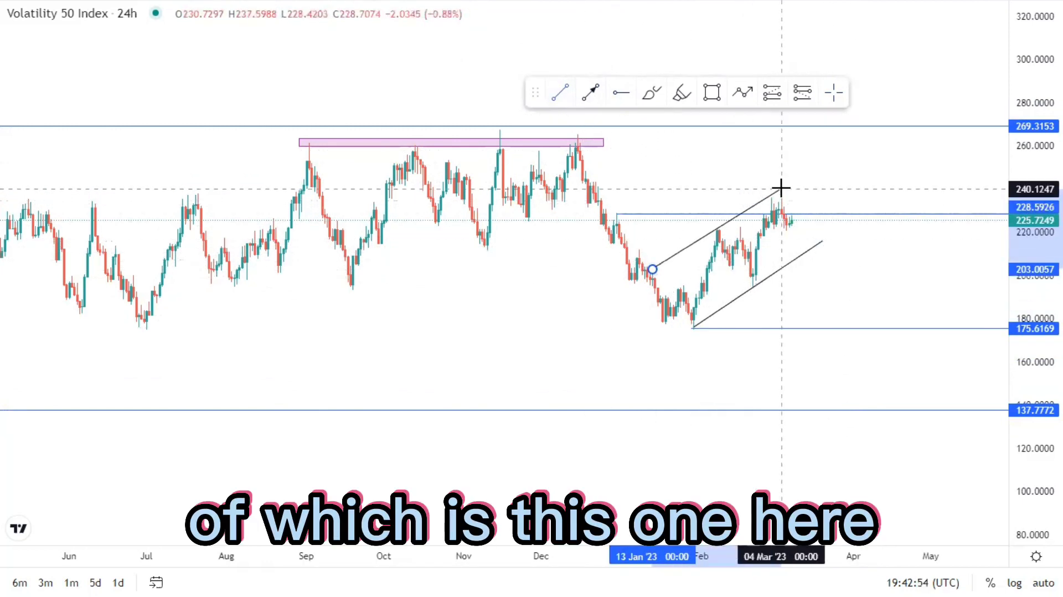
pyautogui.click(844, 284)
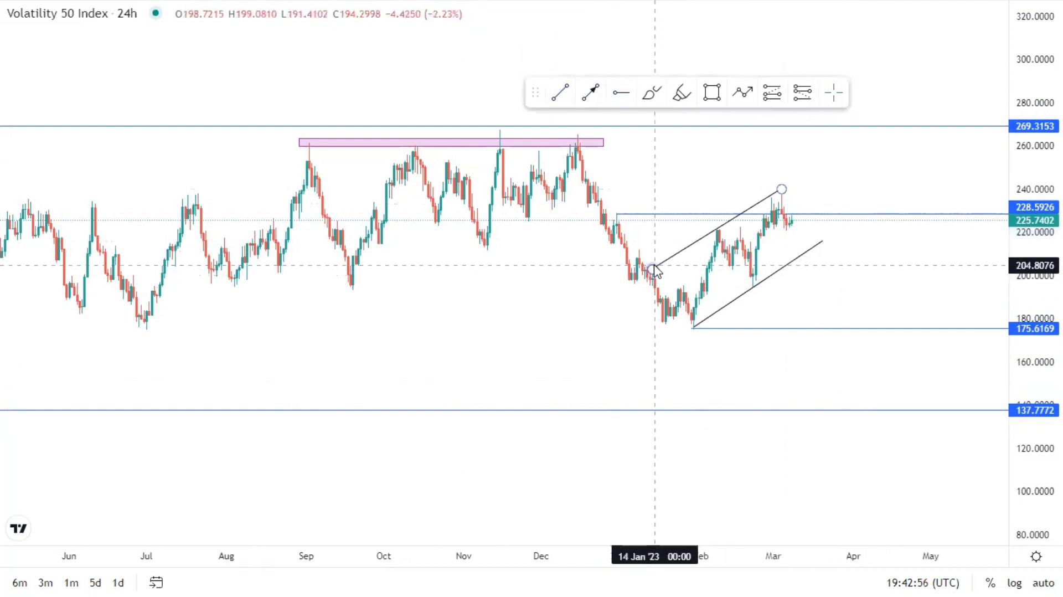
pyautogui.moveTo(652, 270); pyautogui.dragTo(660, 258)
pyautogui.click(838, 279)
# Circle two upper channel touches and the late-January low with the Brush, and delete the mark made at the late-February low
pyautogui.click(650, 92)
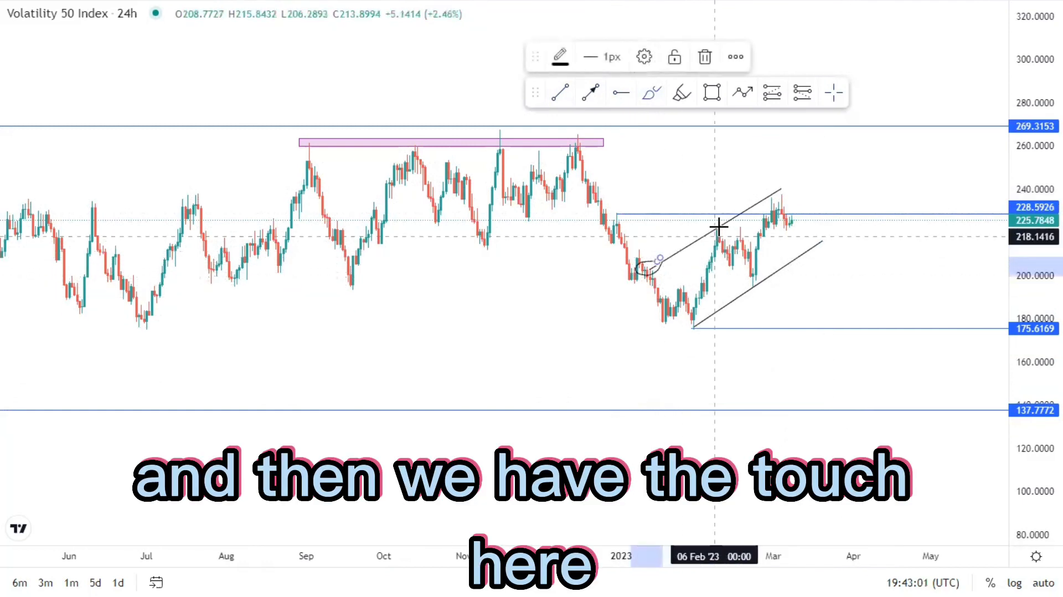
pyautogui.moveTo(719, 218); pyautogui.dragTo(719, 232)
pyautogui.moveTo(694, 316)
pyautogui.mouseDown()
pyautogui.moveTo(717, 327)
pyautogui.moveTo(714, 317)
pyautogui.mouseUp()
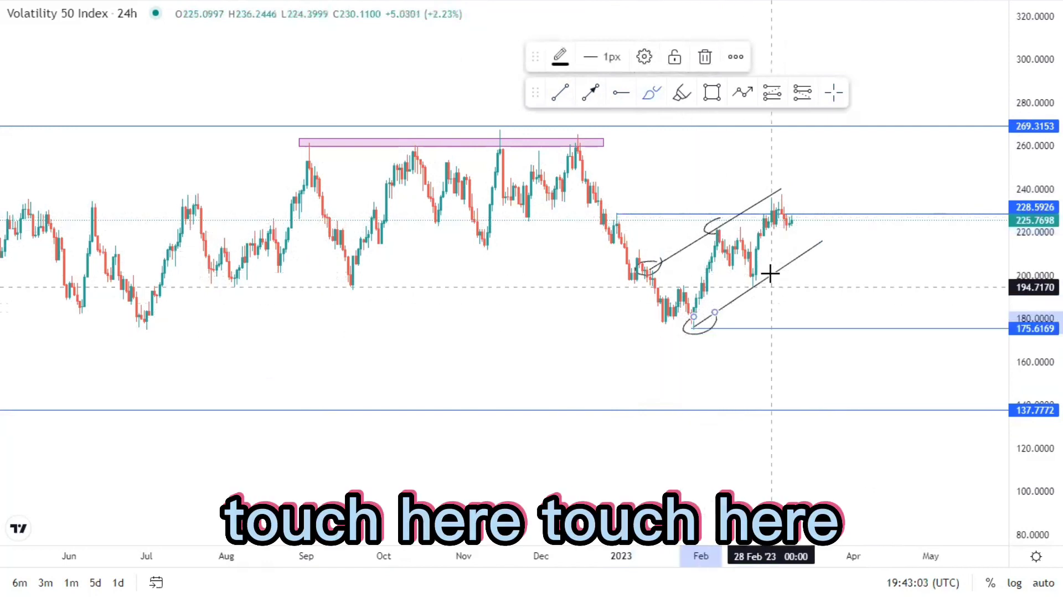
pyautogui.moveTo(769, 275); pyautogui.dragTo(755, 275)
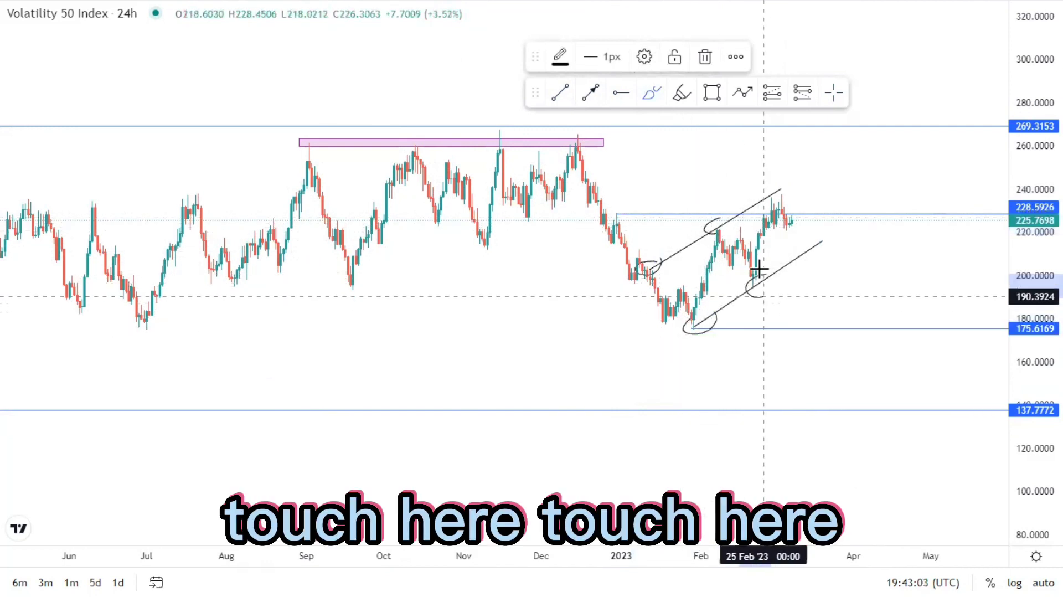
pyautogui.click(704, 57)
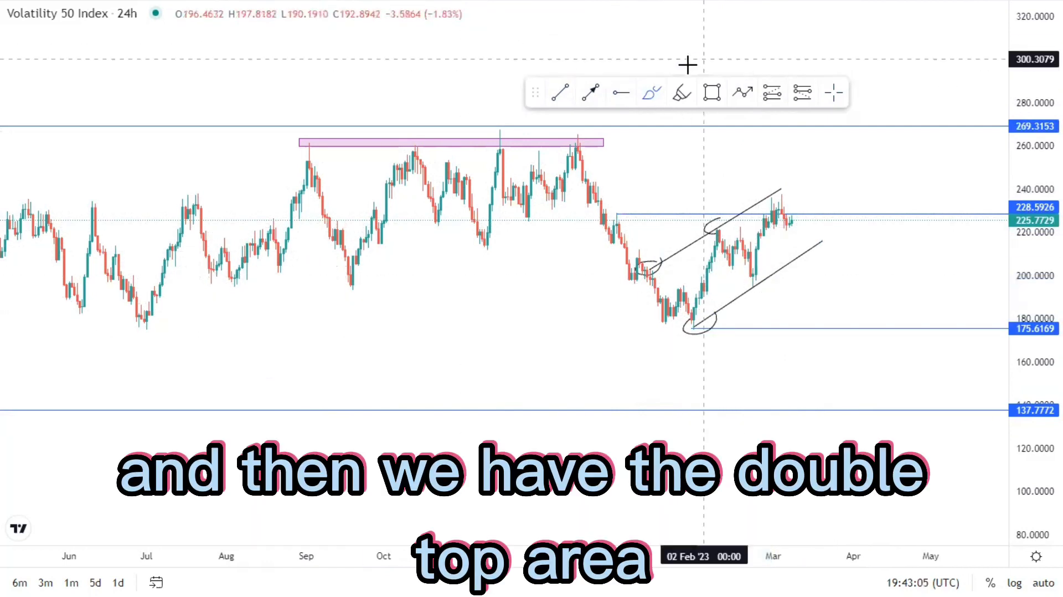
# Draw a small rectangle over the start of the 228.6 ray, with its upper edge at about 234
pyautogui.click(622, 213)
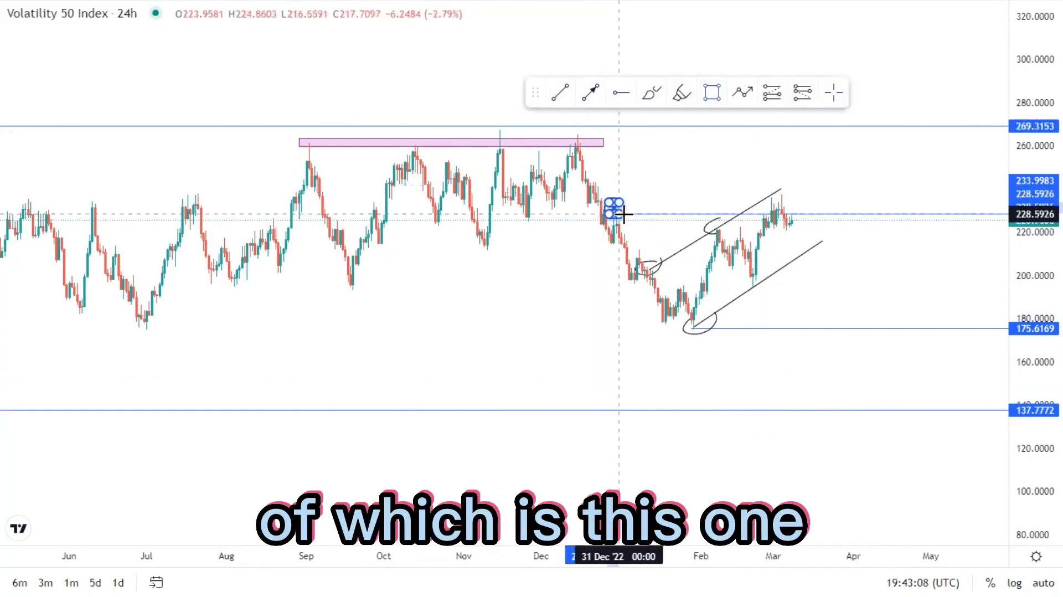
pyautogui.click(663, 175)
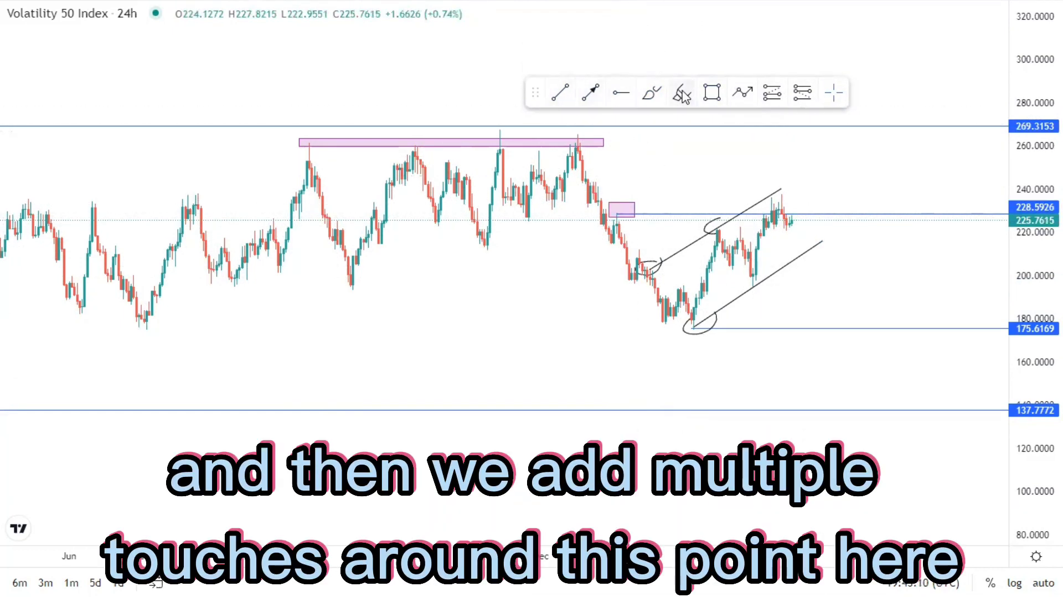
# Circle the pink rejection zone near 260 with the Brush, and delete the mark
pyautogui.moveTo(561, 131)
pyautogui.mouseDown()
pyautogui.moveTo(273, 133)
pyautogui.moveTo(332, 163)
pyautogui.mouseUp()
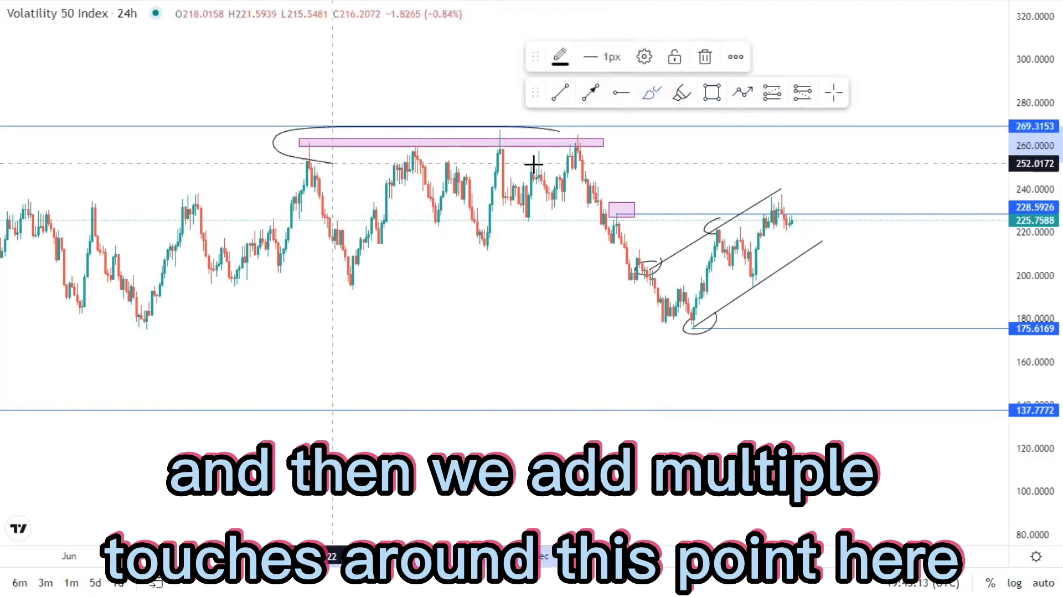
pyautogui.click(704, 56)
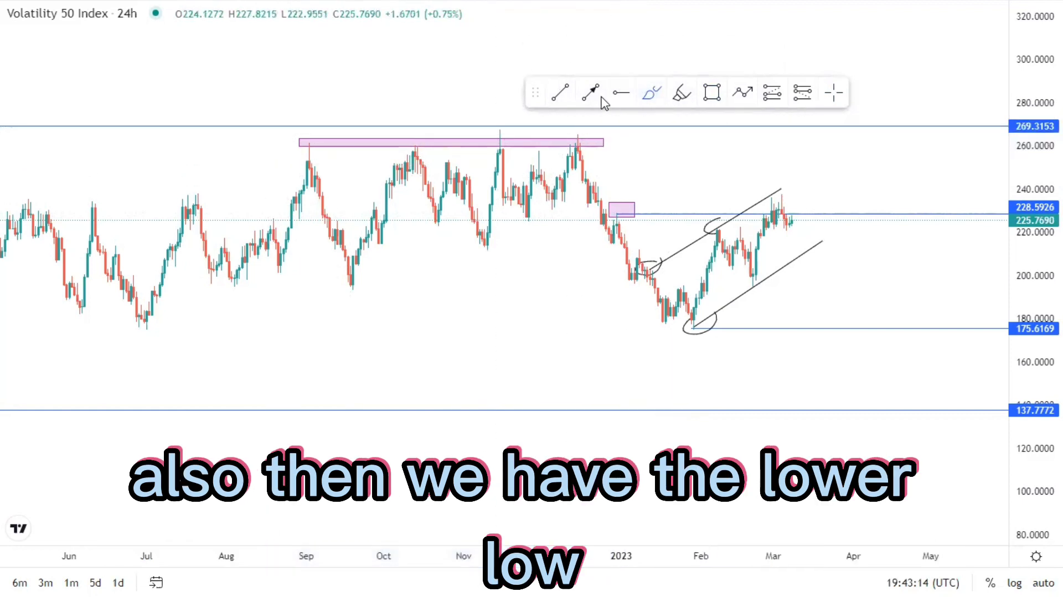
# Draw a falling arrow from the December high to about 169.9, and a rising arrow from the late-January low to about 232.6
pyautogui.click(580, 139)
pyautogui.click(680, 340)
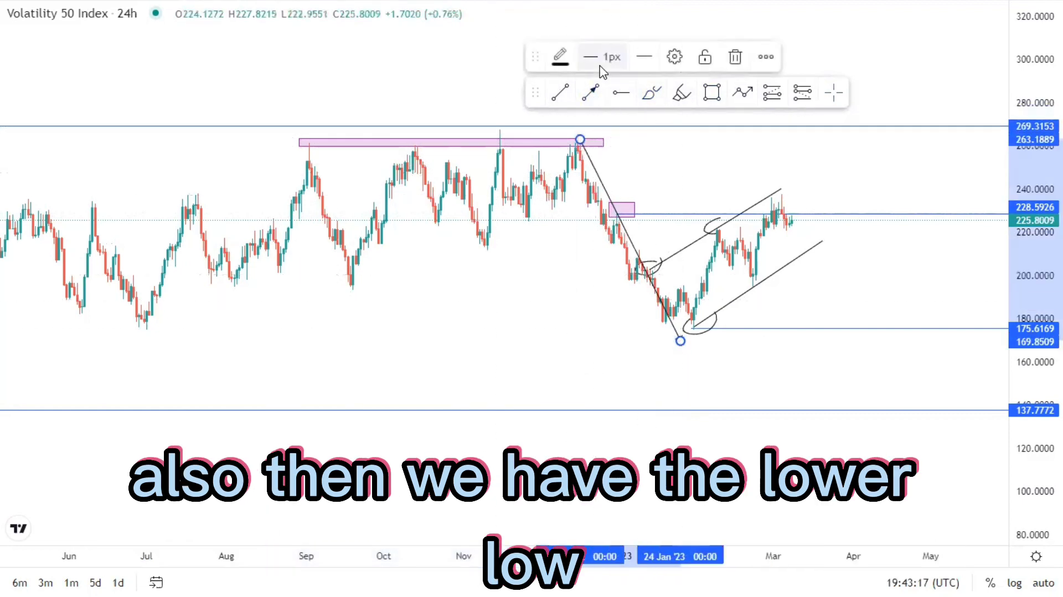
pyautogui.click(688, 327)
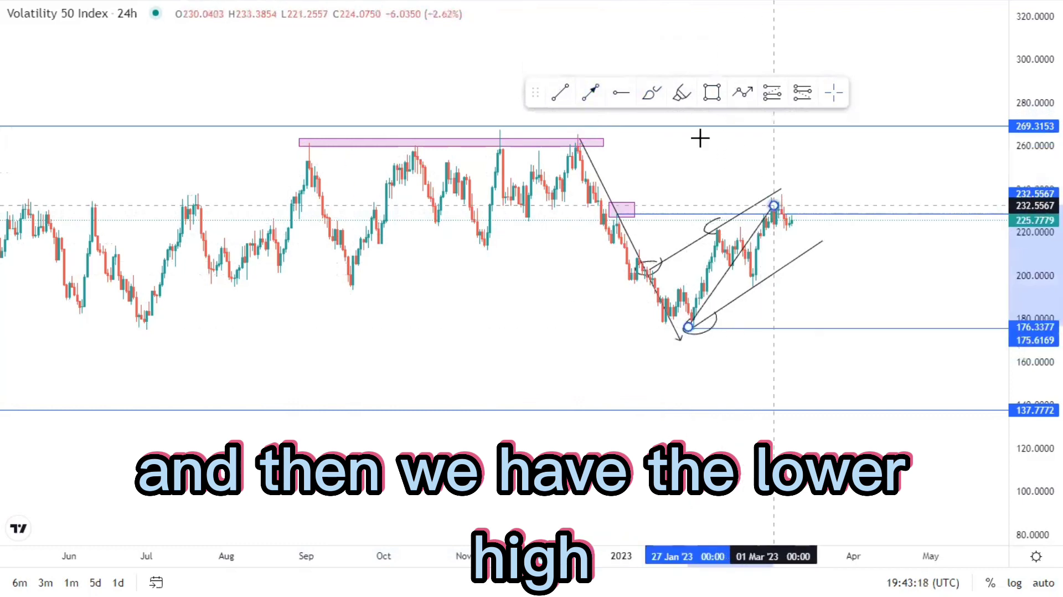
pyautogui.click(773, 206)
# Draw a projection arrow from the early-March high at about 232 down to the 137.8 level, and delete it
pyautogui.click(591, 91)
pyautogui.click(781, 207)
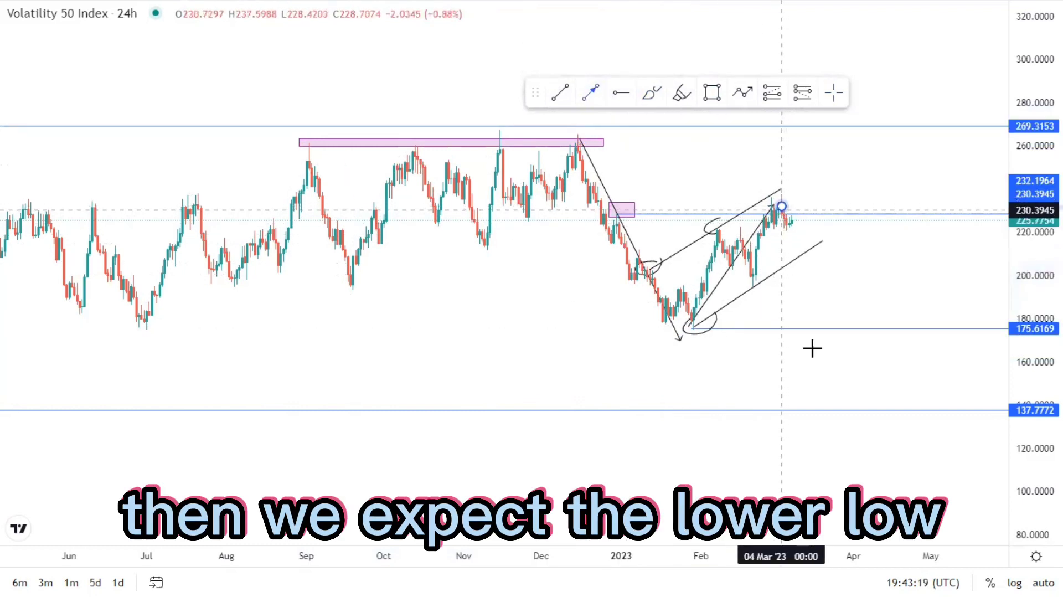
pyautogui.click(825, 408)
pyautogui.click(735, 56)
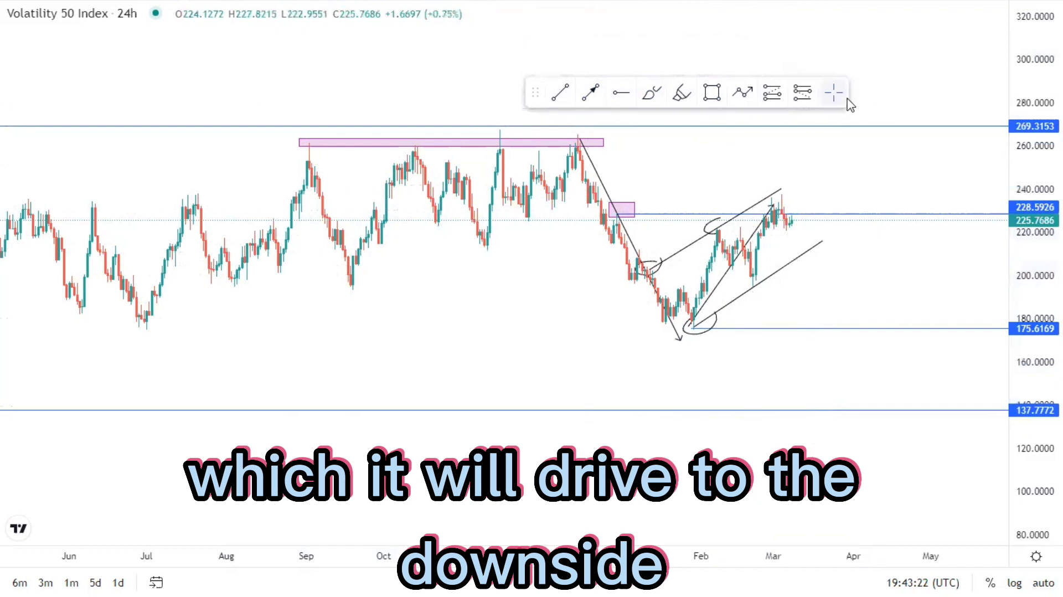
# Delete the rising and falling swing arrows and the three Brush circles on the channel touches
pyautogui.click(760, 228)
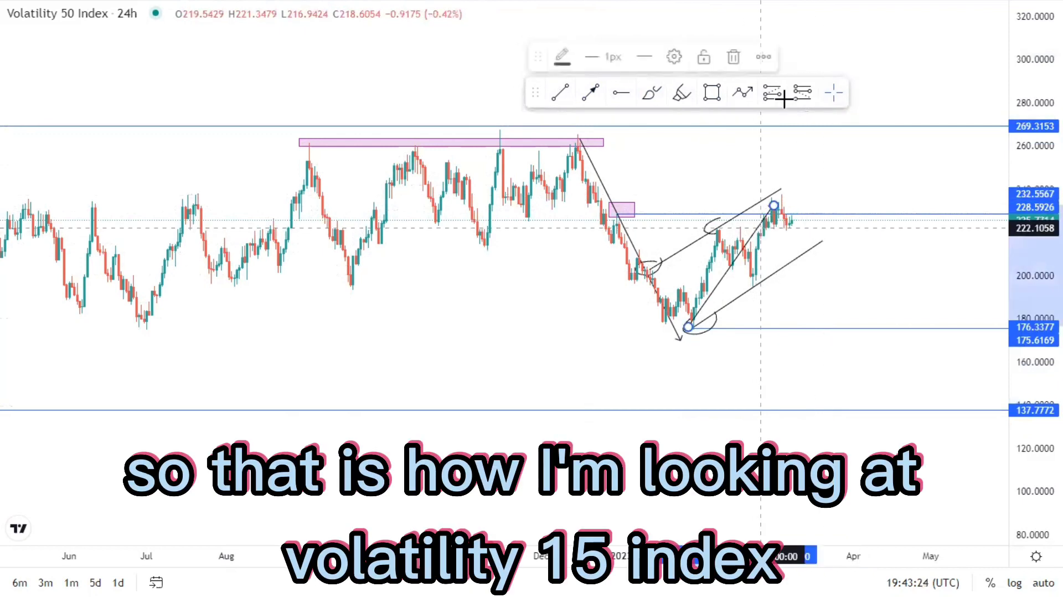
pyautogui.click(737, 57)
pyautogui.click(607, 198)
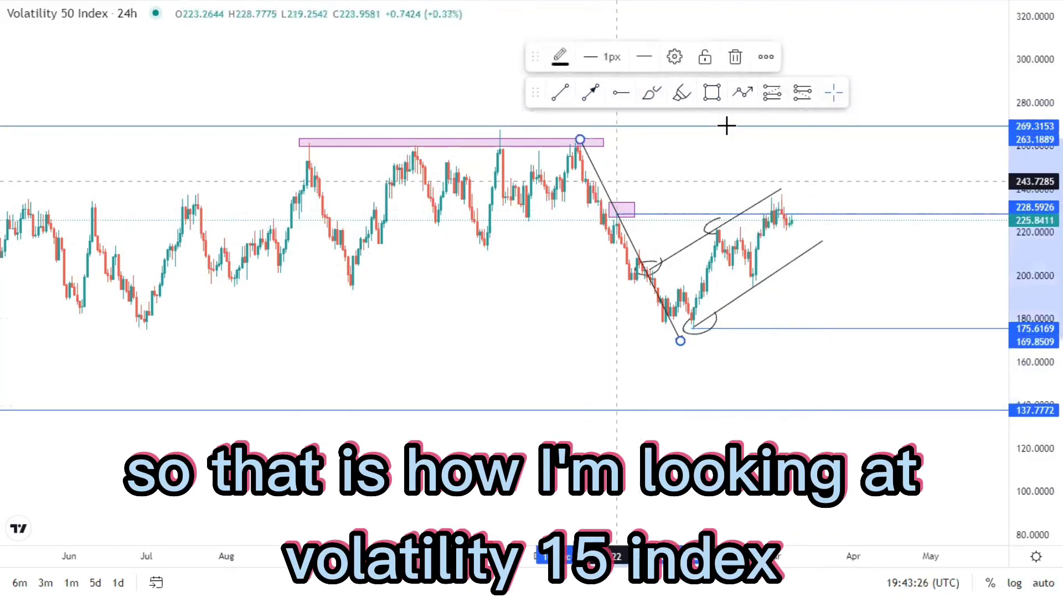
pyautogui.click(735, 56)
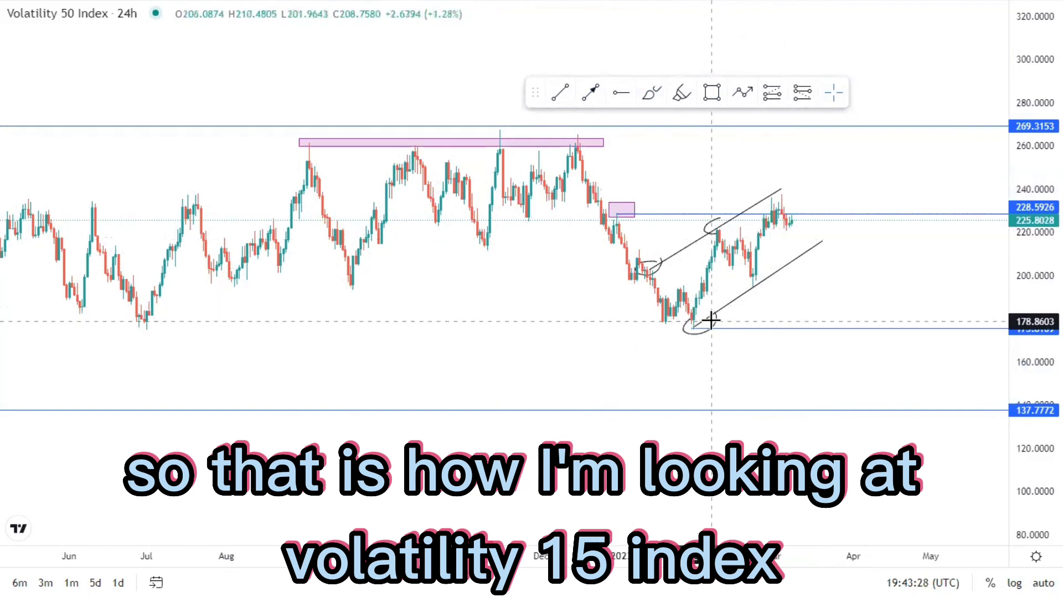
pyautogui.press('Delete')
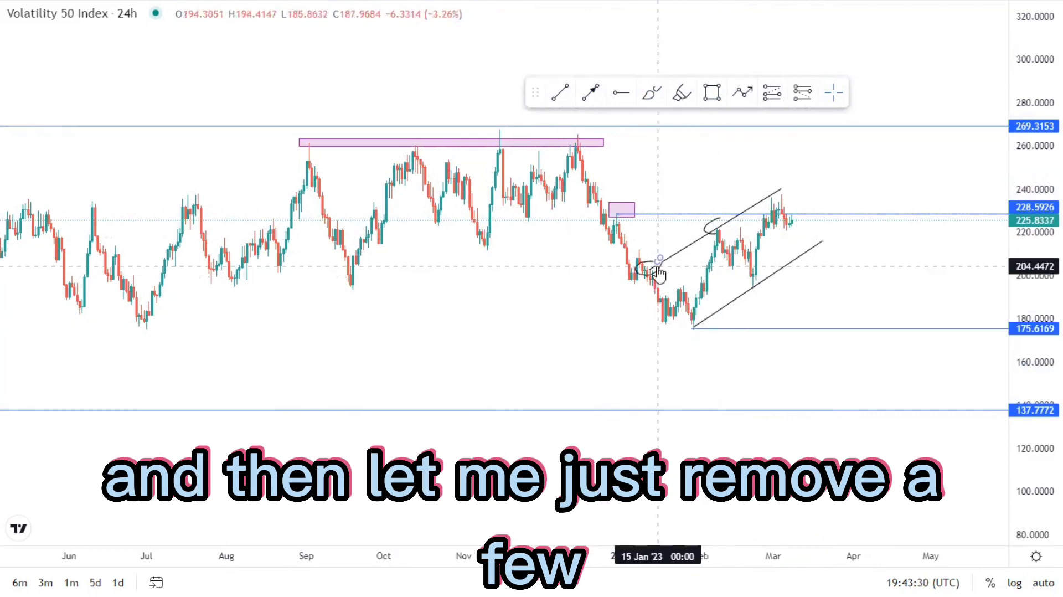
pyautogui.click(659, 264)
pyautogui.press('Delete')
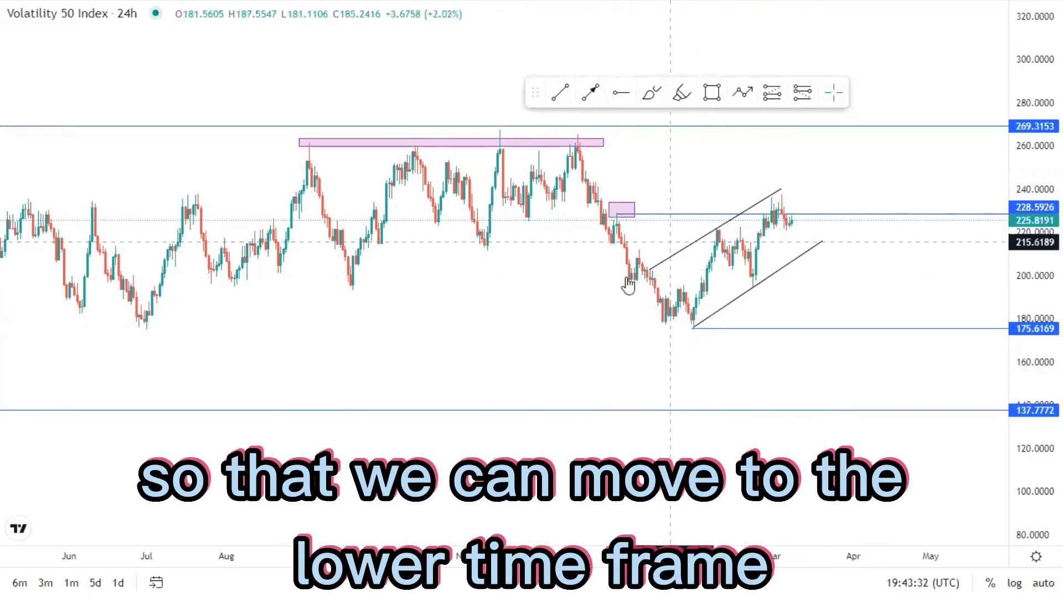
# Change the chart interval to 4 hours
pyautogui.write('4')
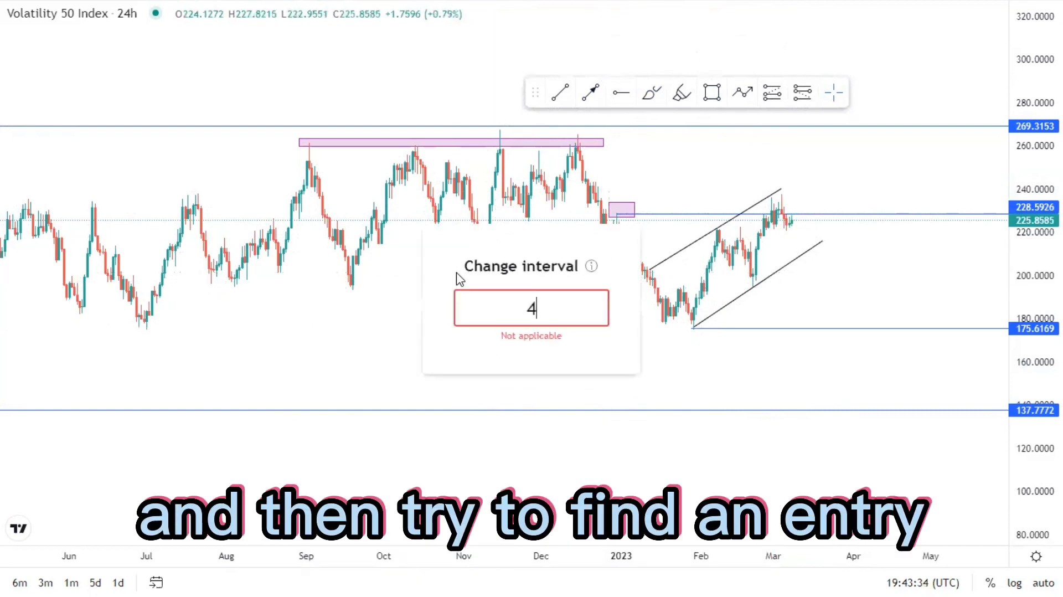
pyautogui.write('H')
pyautogui.press('Return')
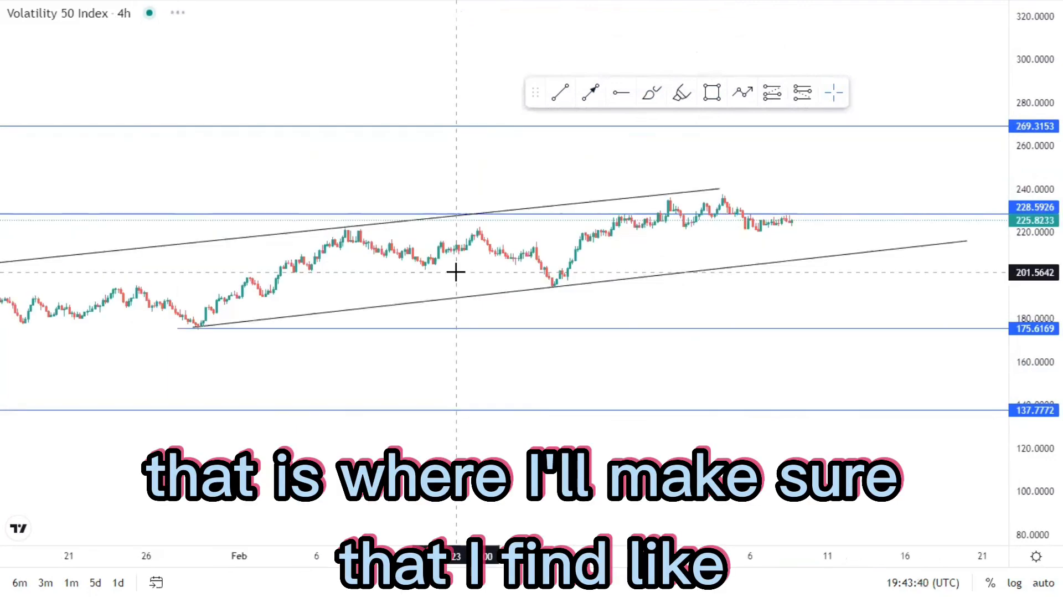
# Refit the upper channel line's start to the mid-January high, and extend its end to about 243
pyautogui.scroll(-3, 908, 304)
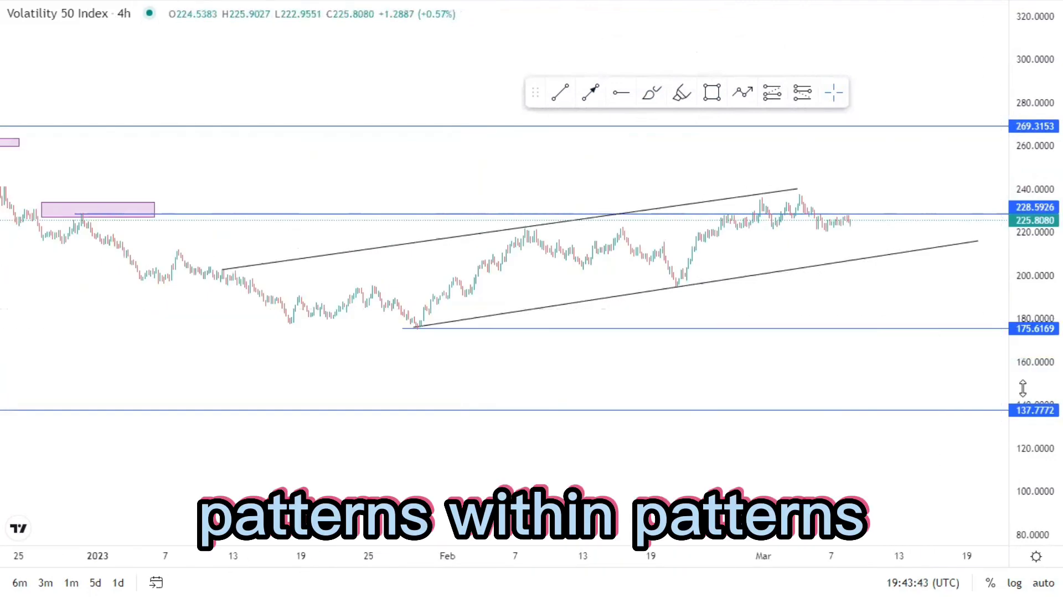
pyautogui.moveTo(1022, 389); pyautogui.dragTo(1022, 280)
pyautogui.scroll(2, 885, 335)
pyautogui.scroll(-1, 993, 313)
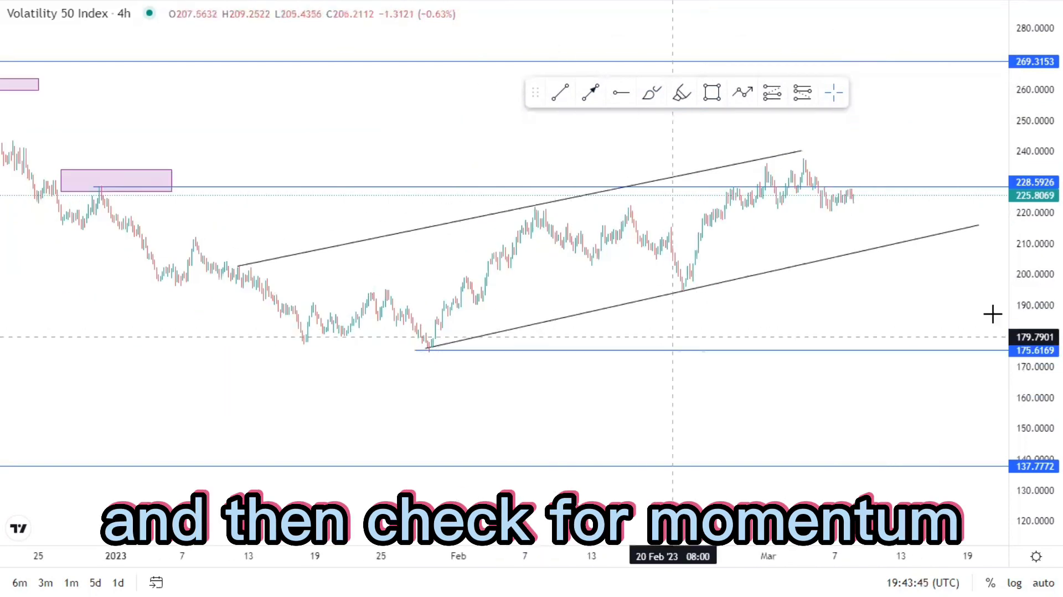
pyautogui.moveTo(1022, 380); pyautogui.dragTo(1022, 265)
pyautogui.scroll(2, 928, 322)
pyautogui.moveTo(738, 231); pyautogui.dragTo(746, 258)
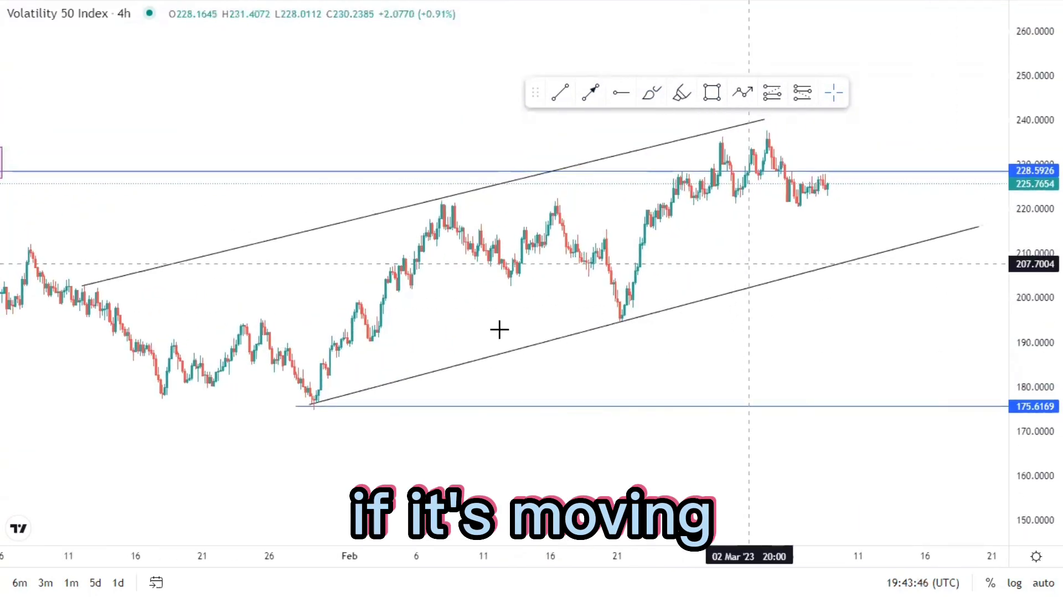
pyautogui.moveTo(87, 290); pyautogui.dragTo(97, 292)
pyautogui.moveTo(767, 124); pyautogui.dragTo(819, 110)
pyautogui.click(733, 261)
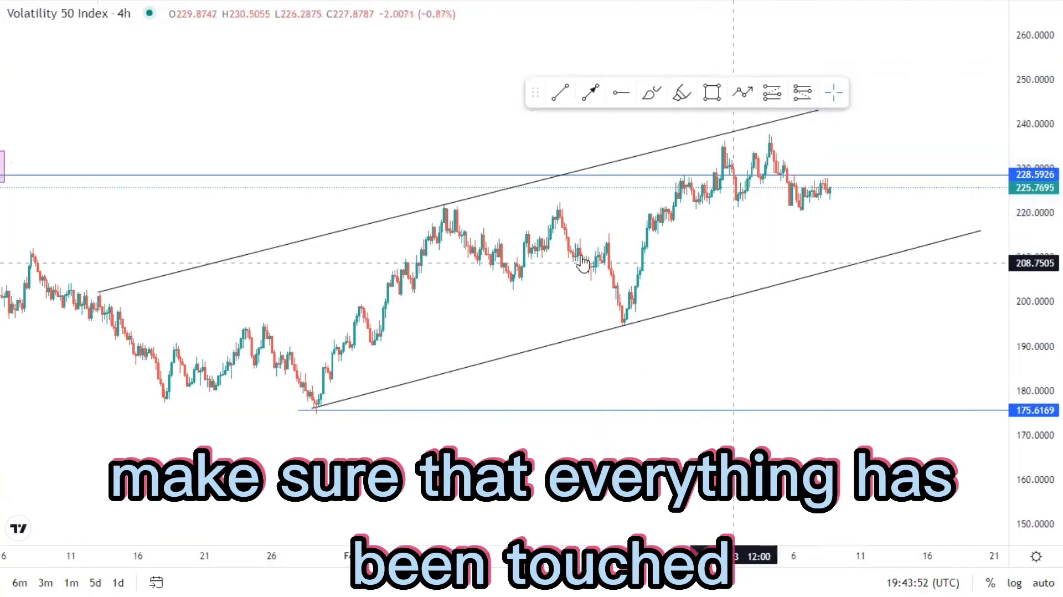
# Draw a steeper inner trend line from the 20 February high at about 215 to about 240 in early March
pyautogui.moveTo(889, 320); pyautogui.dragTo(869, 337)
pyautogui.click(559, 93)
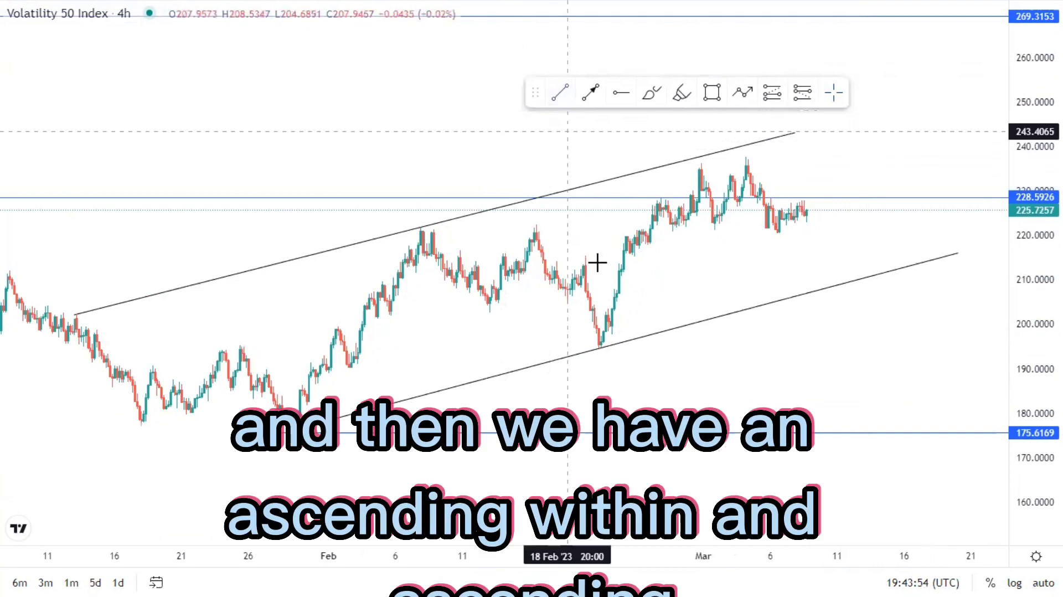
pyautogui.click(584, 259)
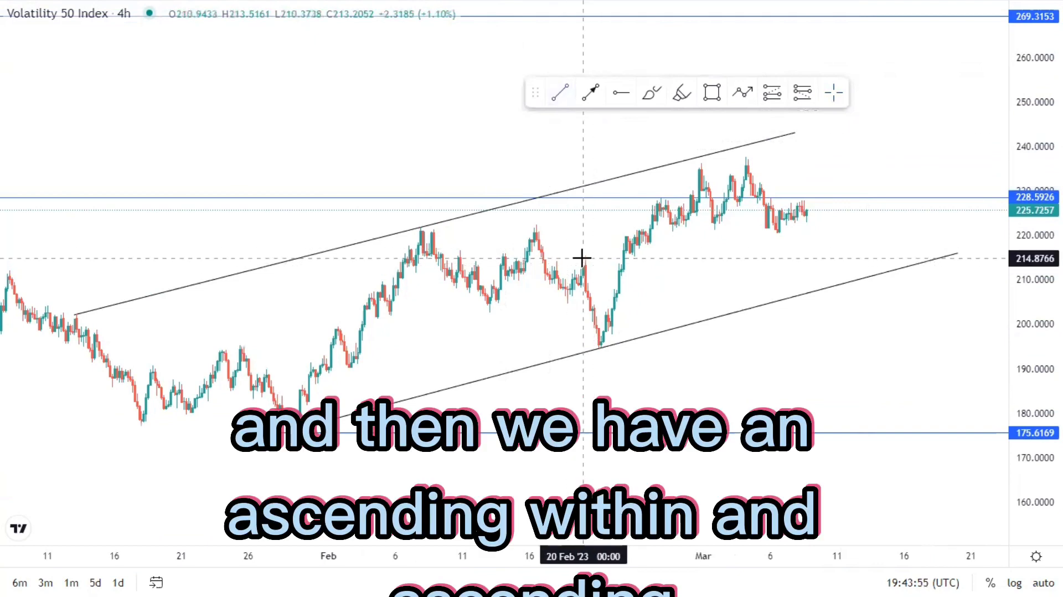
pyautogui.click(722, 145)
# Draw a lower inner trend line from the 21 February low to about 229, and a thin rectangle across the double top from about 236.6
pyautogui.click(559, 94)
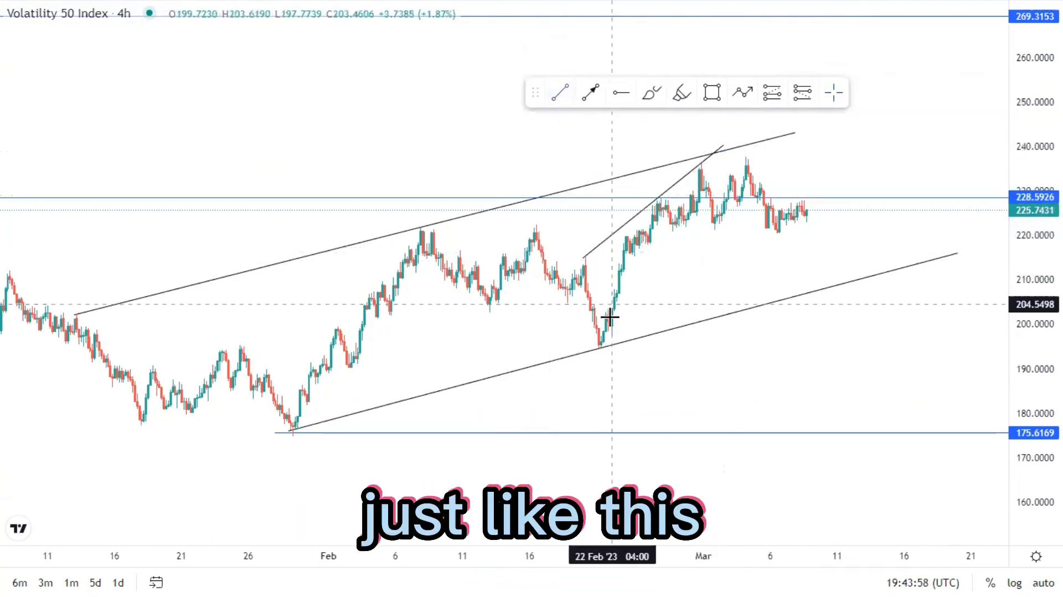
pyautogui.click(602, 347)
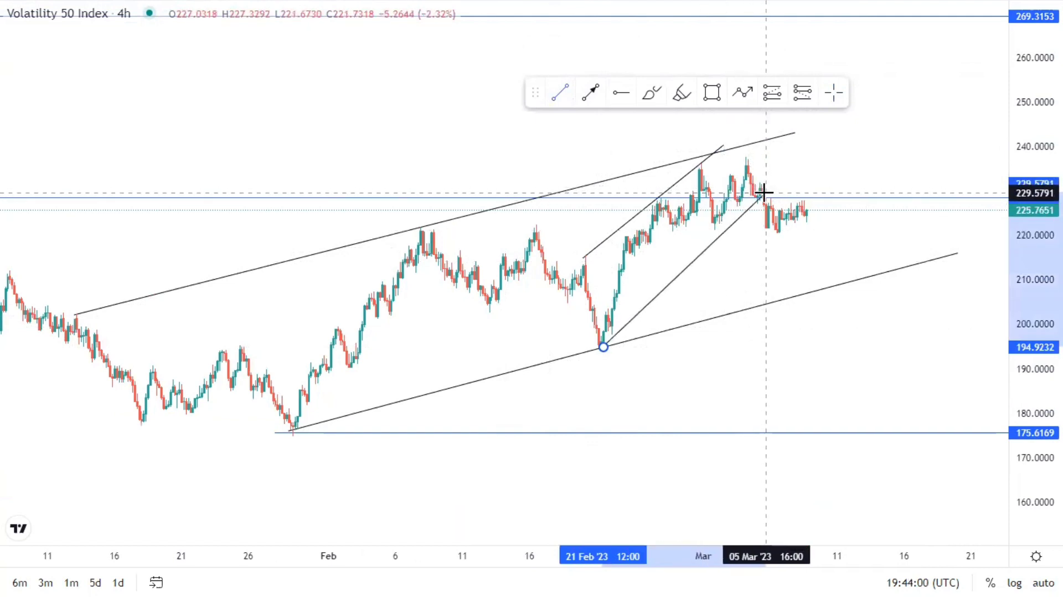
pyautogui.click(764, 195)
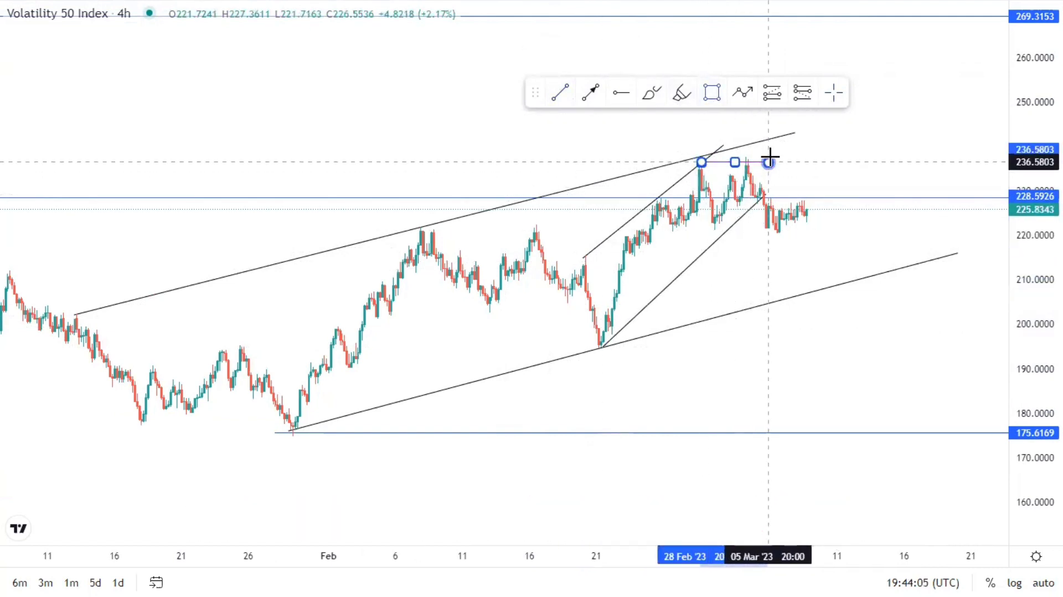
pyautogui.click(835, 166)
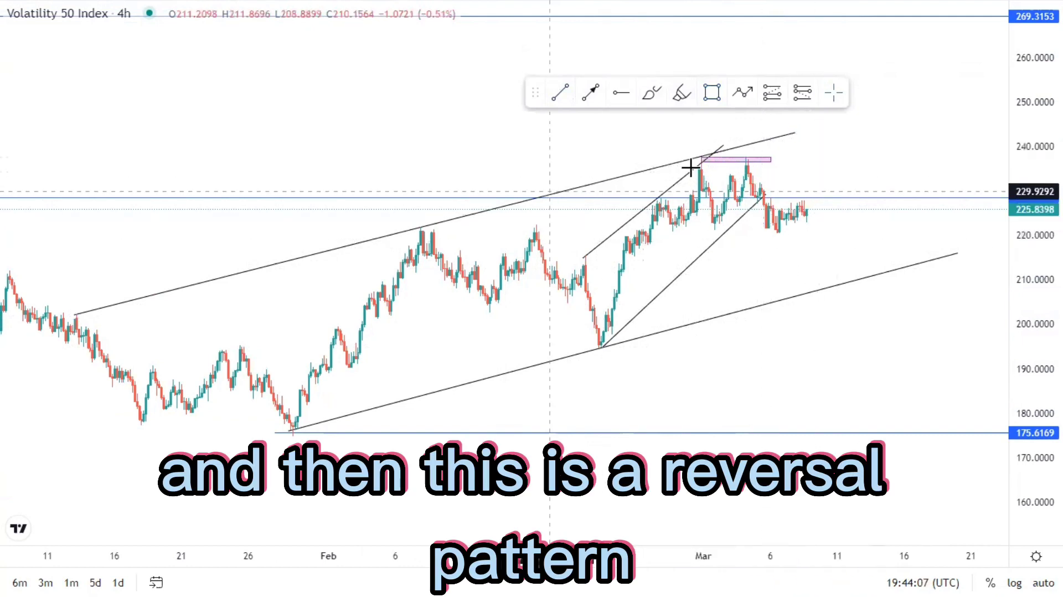
# Circle the upper channel line's mid-January and early-February touches and the spot above the early-March high with the Brush
pyautogui.click(651, 92)
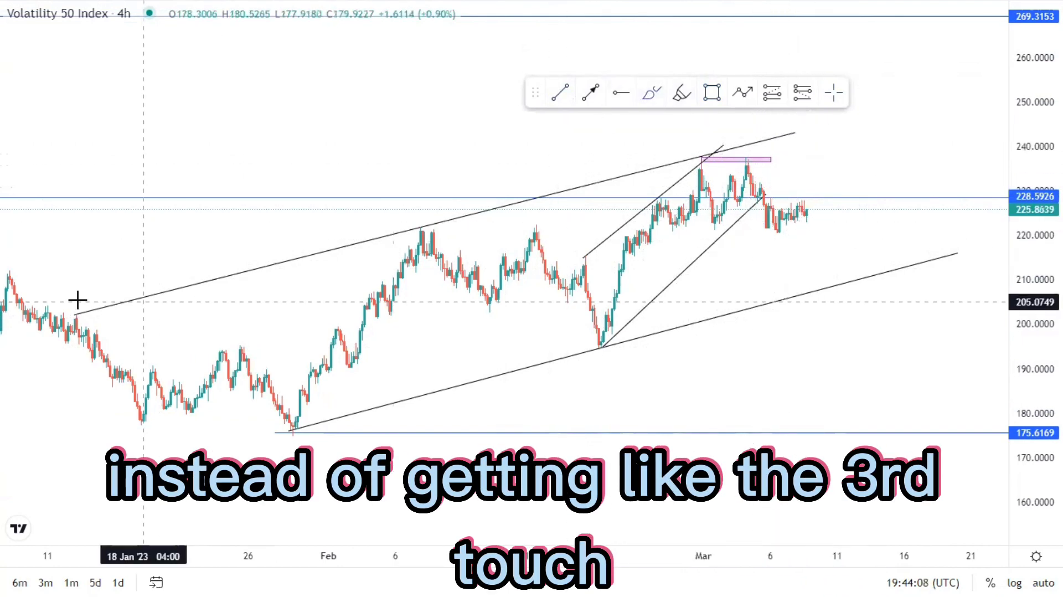
pyautogui.moveTo(78, 301); pyautogui.dragTo(102, 304)
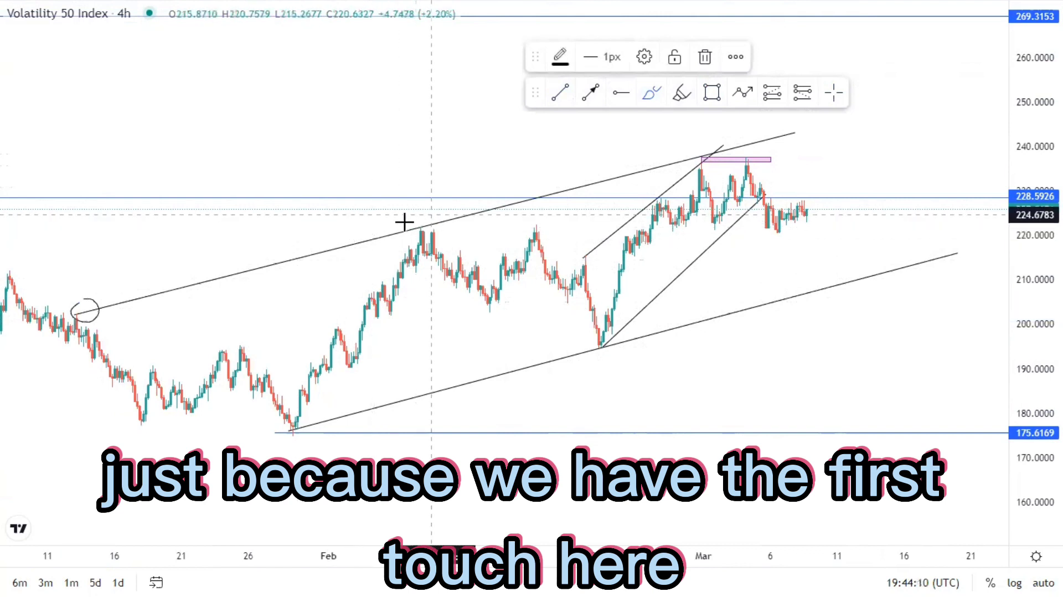
pyautogui.moveTo(425, 217); pyautogui.dragTo(430, 226)
pyautogui.moveTo(714, 149); pyautogui.dragTo(756, 138)
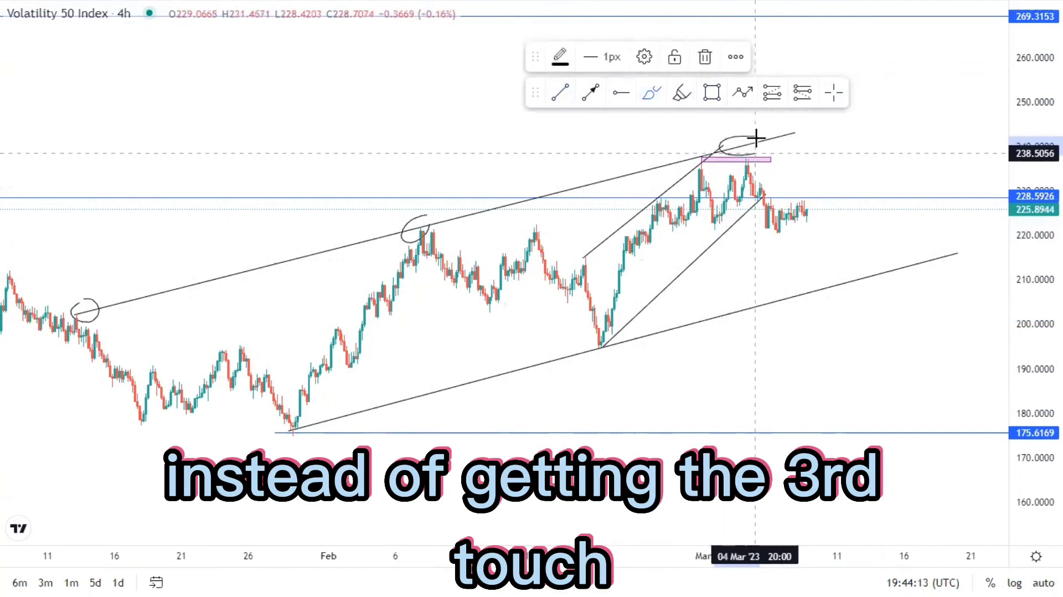
# Draw a falling arrow from the third circle at about 240.3 to just below the lower channel line, and delete it
pyautogui.click(595, 92)
pyautogui.click(757, 145)
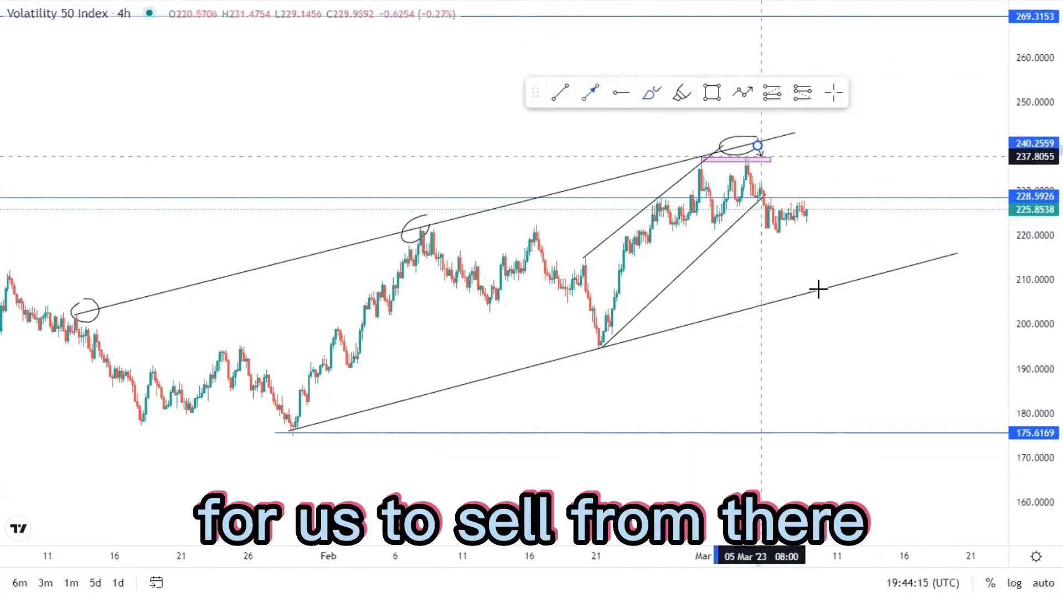
pyautogui.click(826, 307)
pyautogui.click(735, 60)
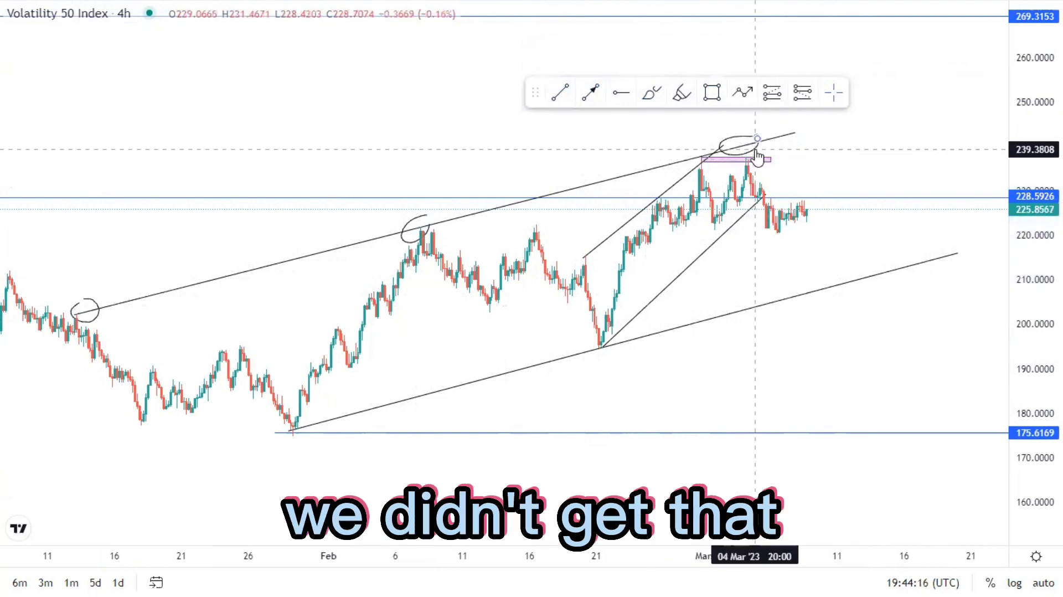
# Delete the third touch circle, and replace the rectangle at the double top with a horizontal ray at about 236.4
pyautogui.click(755, 149)
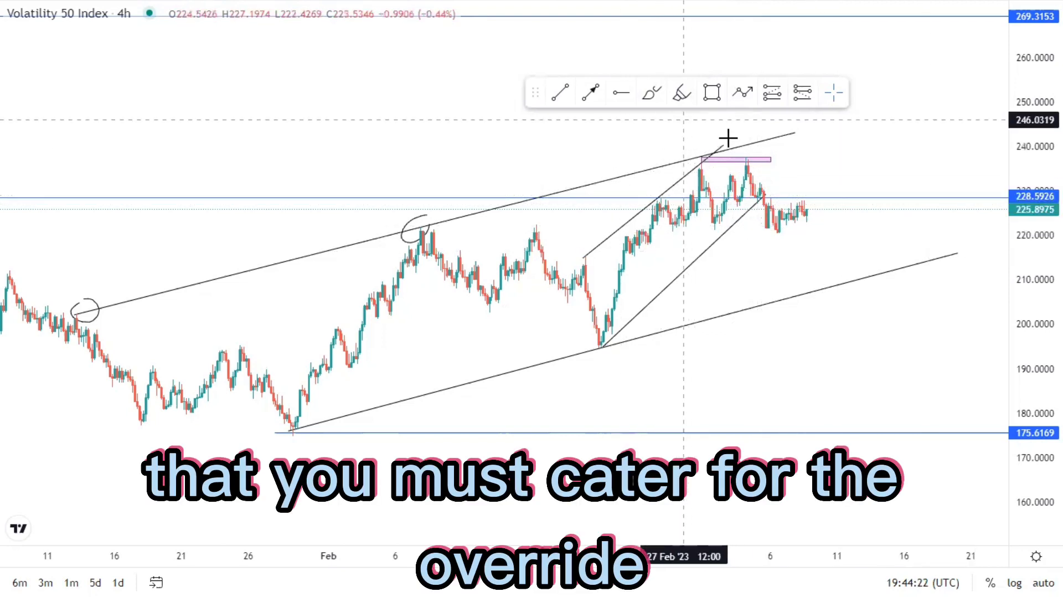
pyautogui.click(729, 162)
pyautogui.press('Delete')
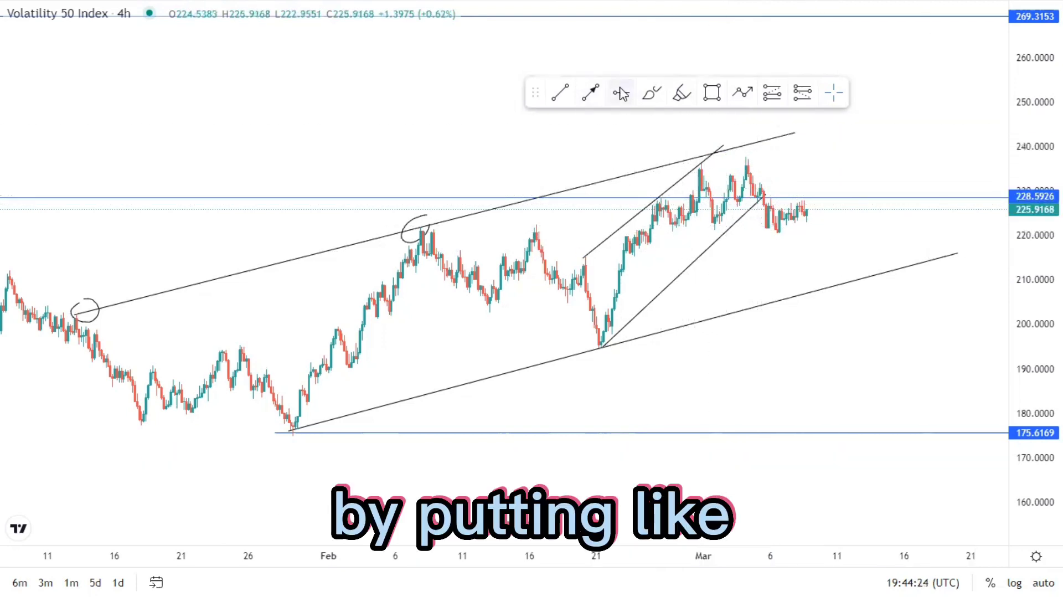
pyautogui.click(698, 161)
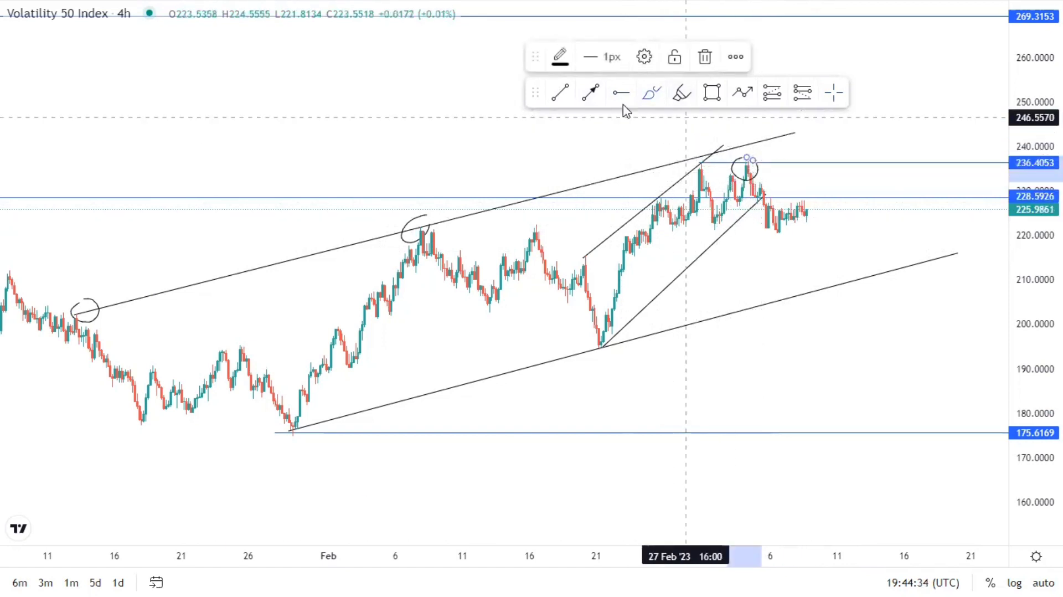
# Draw a falling arrow from the circled early-March high to about 208.2, and delete both the arrow and the circle
pyautogui.click(590, 92)
pyautogui.click(757, 165)
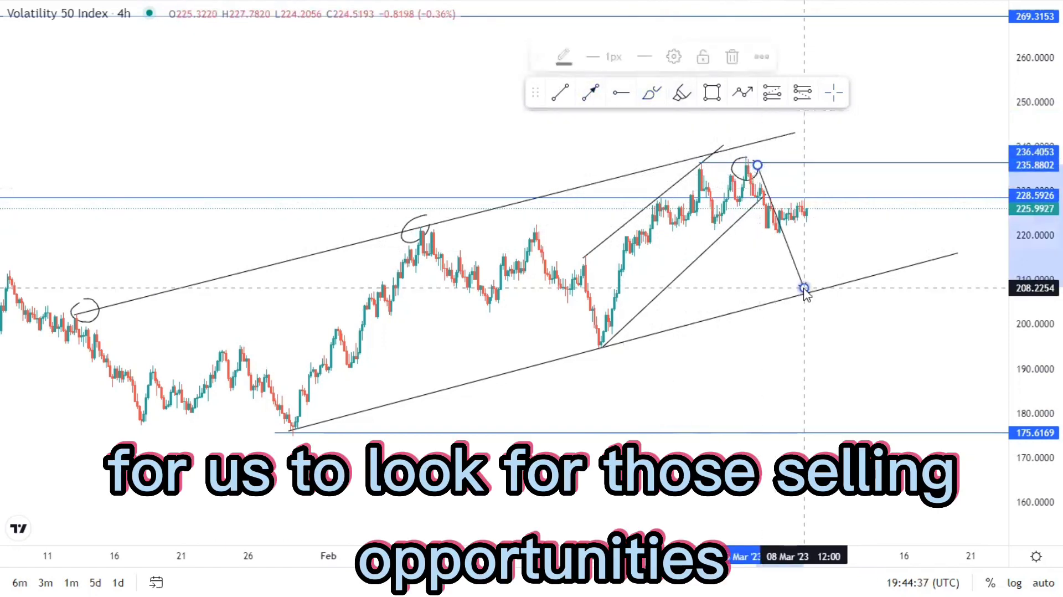
pyautogui.press('Delete')
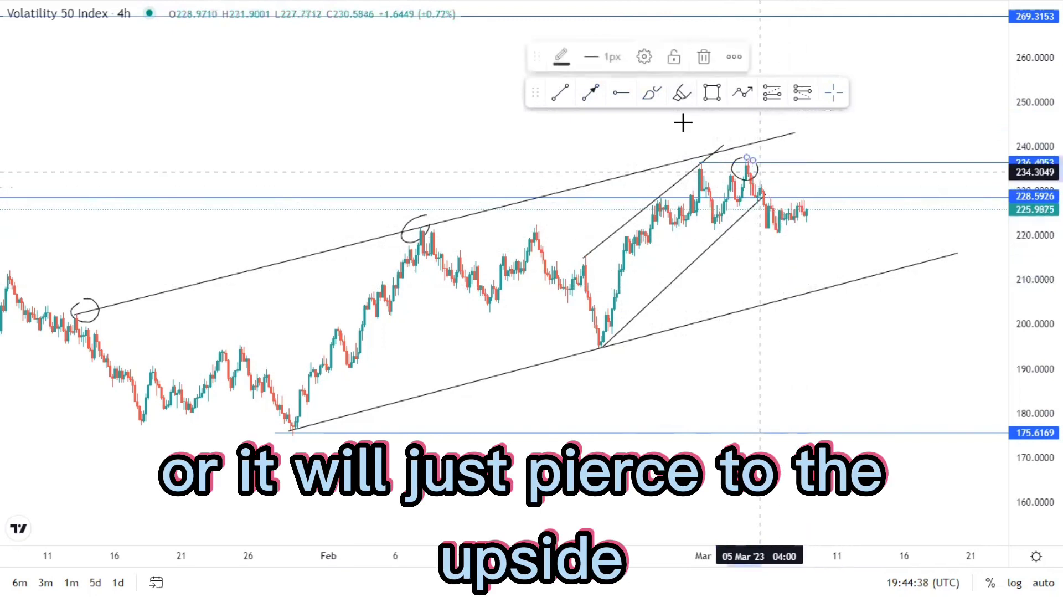
pyautogui.press('Delete')
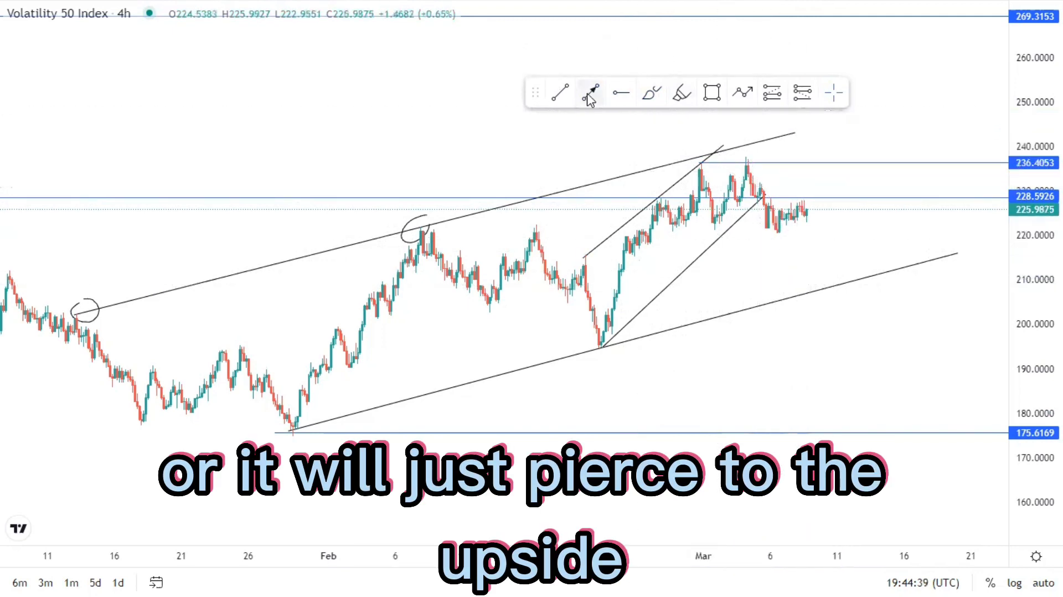
# Draw a rising arrow from about 232.6 to the upper channel line at about 240.8, and delete it
pyautogui.click(762, 143)
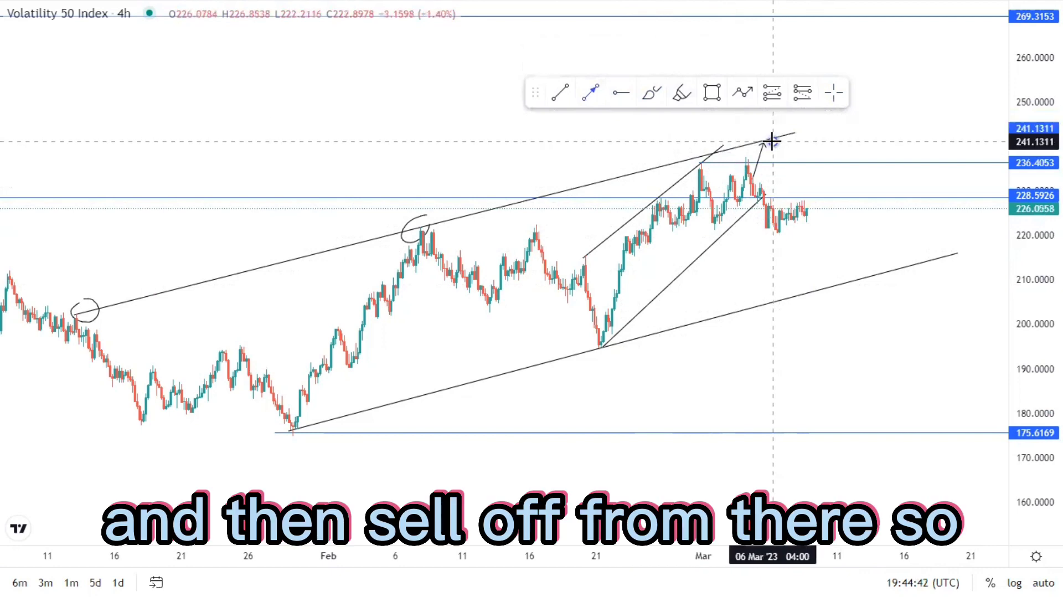
pyautogui.click(824, 330)
pyautogui.press('Delete')
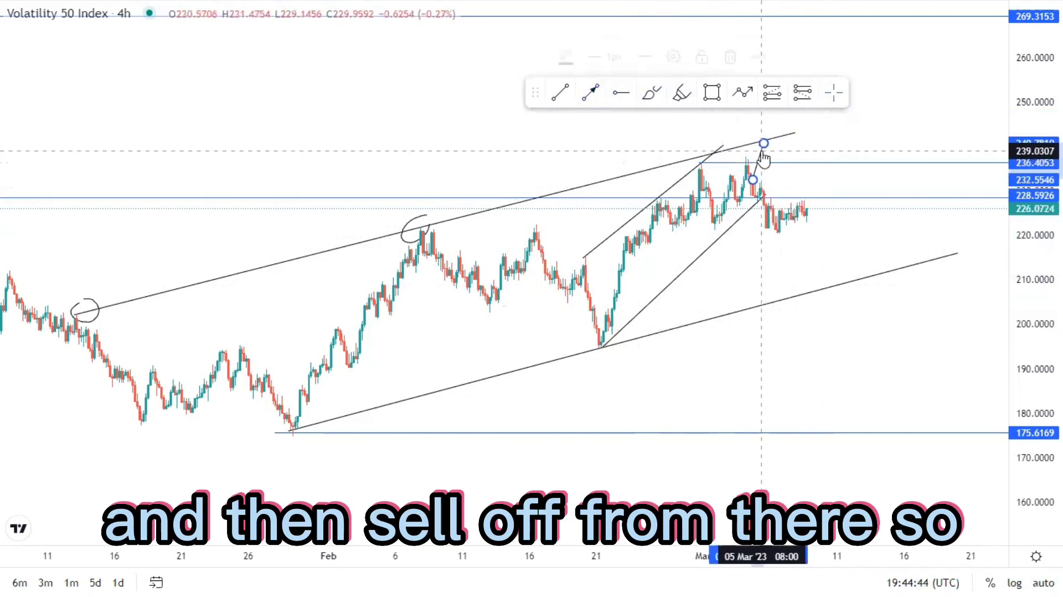
# Delete the two brush circles at the upper channel line's early-February and mid-January touches
pyautogui.click(417, 230)
pyautogui.press('Delete')
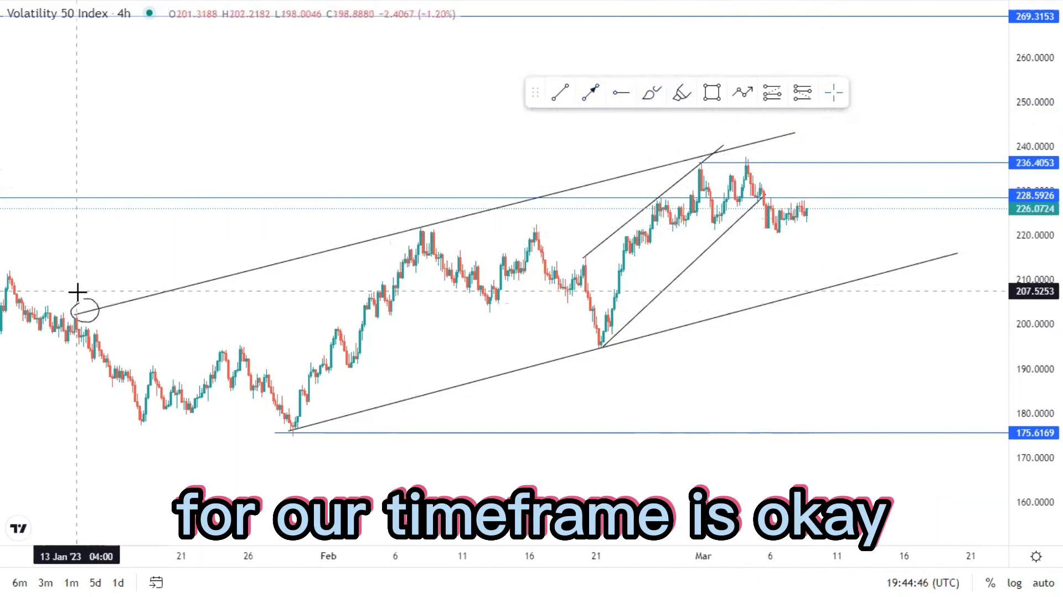
pyautogui.click(86, 307)
pyautogui.press('Delete')
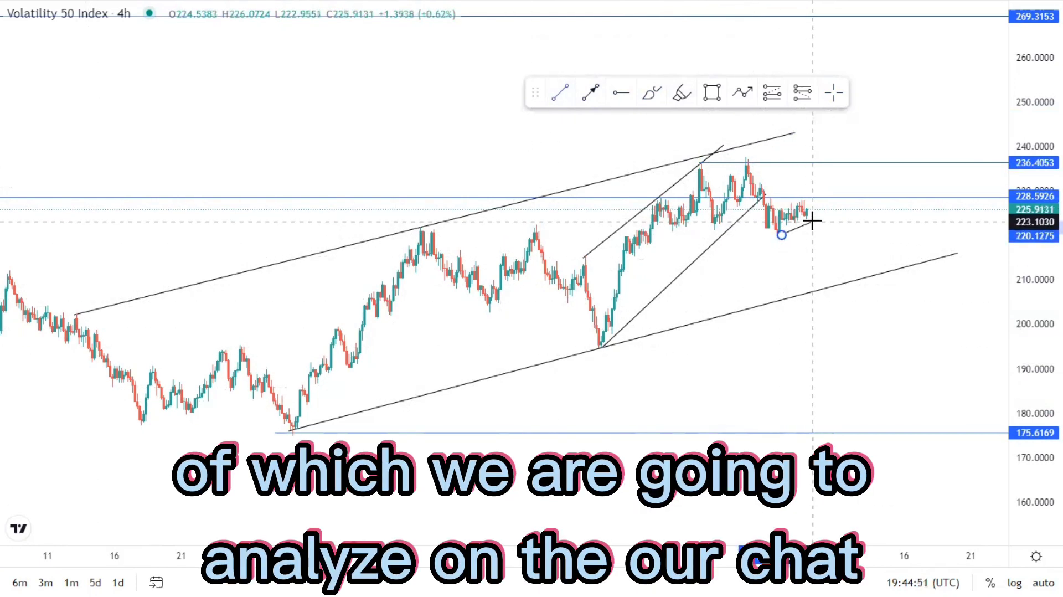
# Draw a short rising trend line beneath the March lows, from about 219.6 on 6 March to about 223.6
pyautogui.click(834, 312)
pyautogui.scroll(-1, 884, 356)
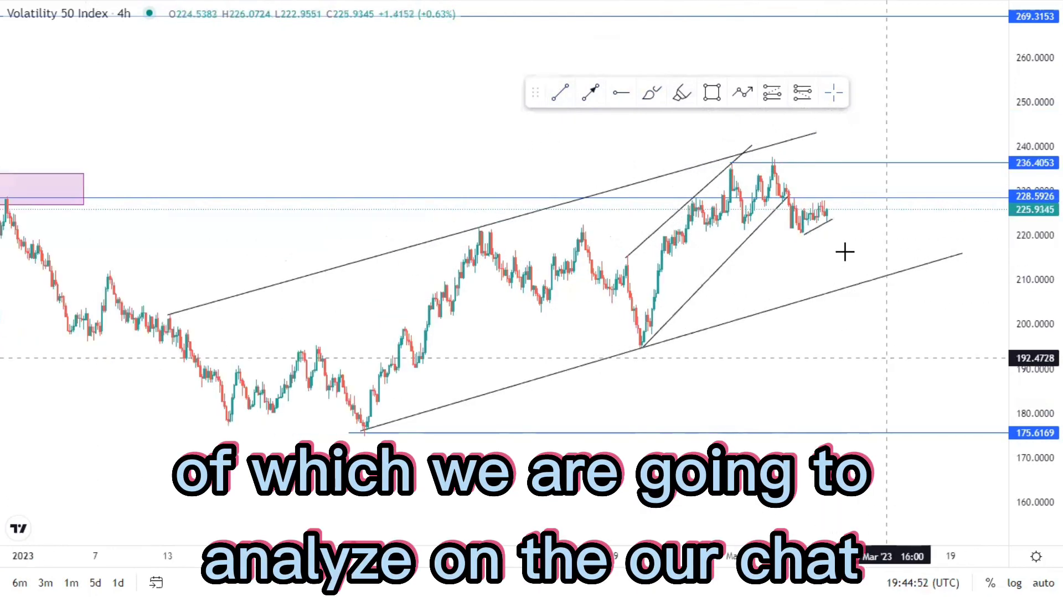
pyautogui.moveTo(802, 235); pyautogui.dragTo(800, 237)
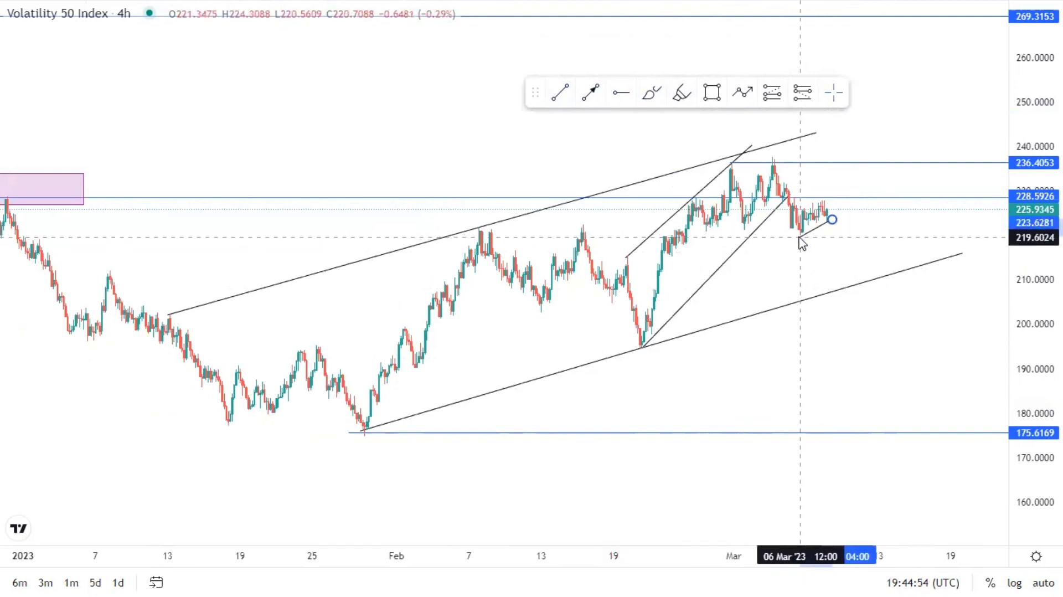
pyautogui.click(817, 270)
# Switch the chart to the 1-hour interval
pyautogui.write('1H')
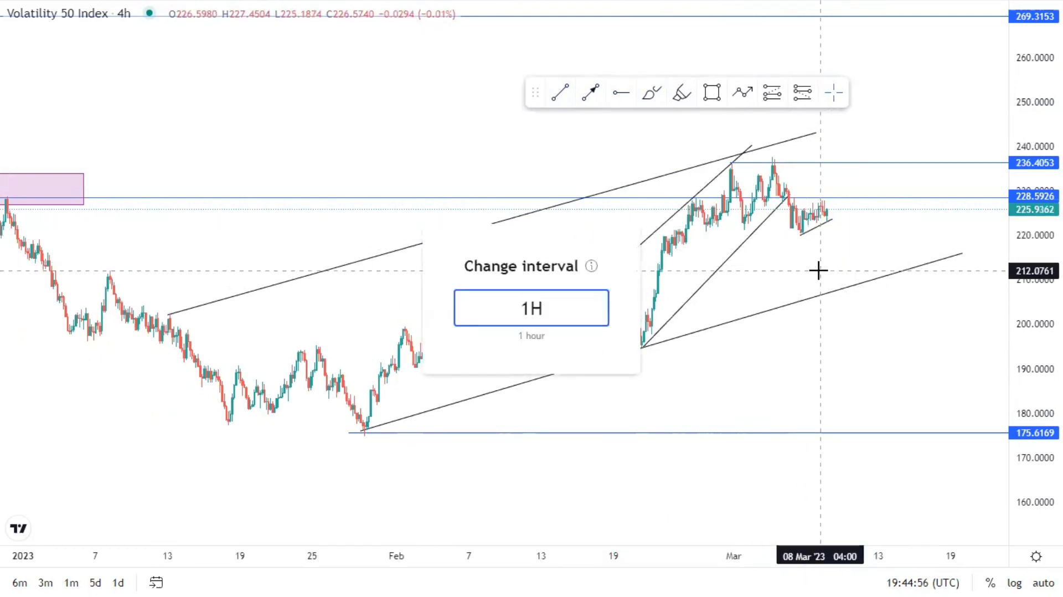
pyautogui.press('Return')
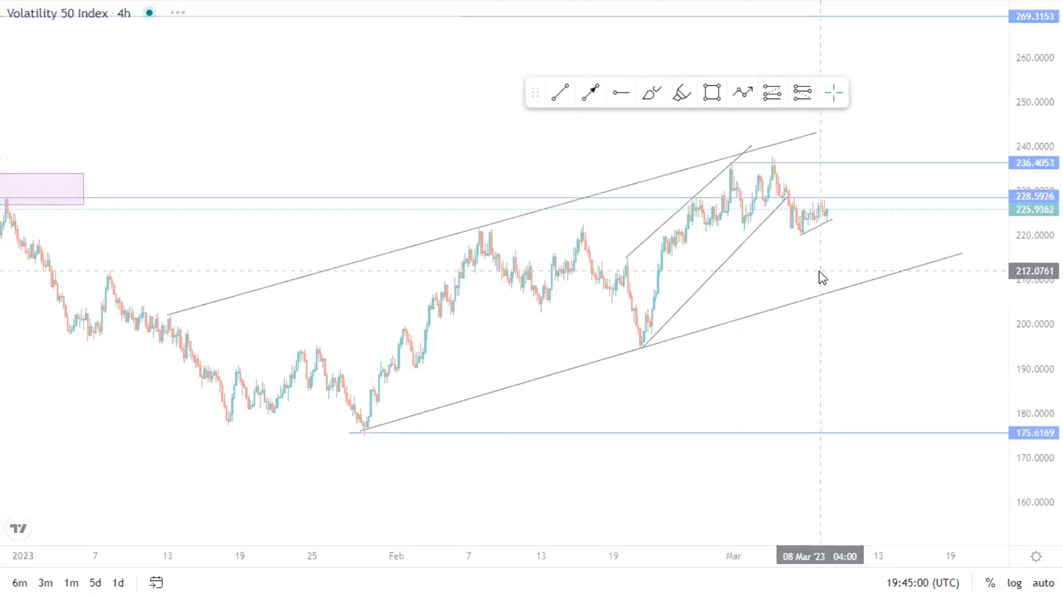
pyautogui.scroll(-8, 817, 271)
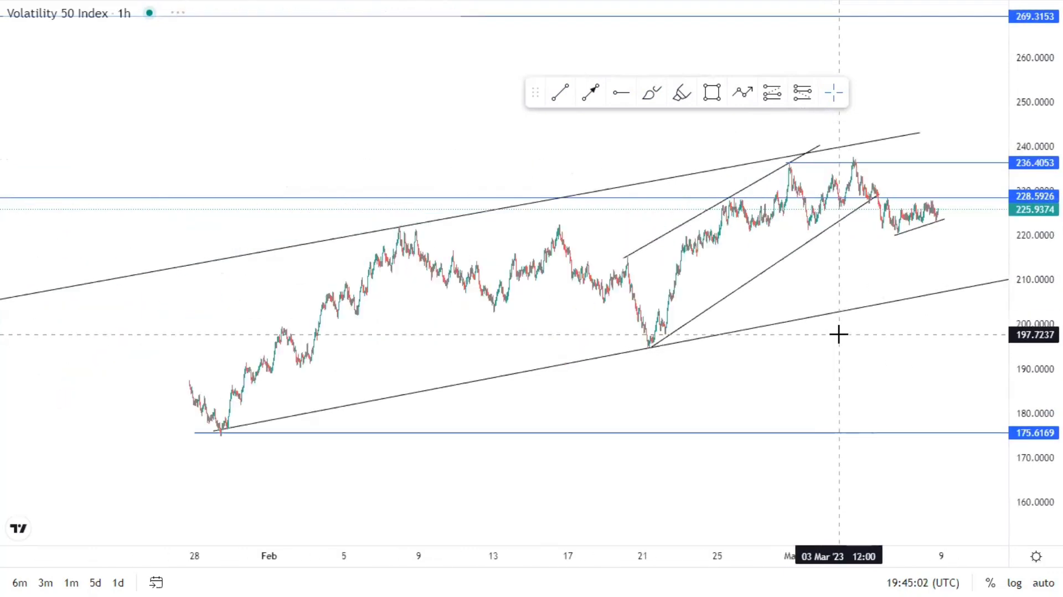
# Shrink the purple zone rectangle around the late-December high by moving its edges inward
pyautogui.click(258, 189)
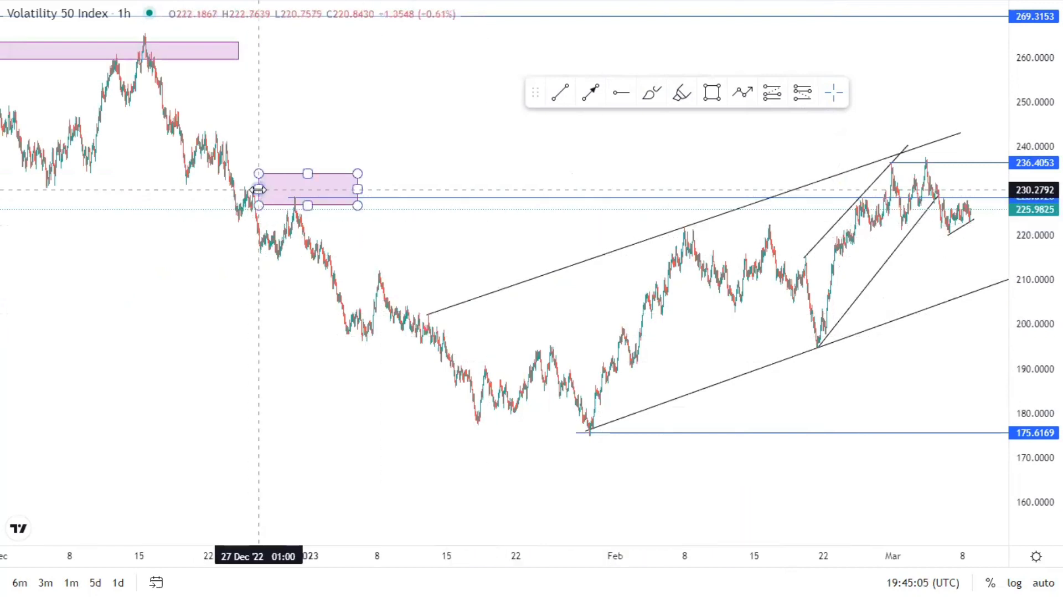
pyautogui.moveTo(259, 189); pyautogui.dragTo(275, 189)
pyautogui.moveTo(357, 174); pyautogui.dragTo(282, 196)
pyautogui.click(404, 237)
# Delete the horizontal ray at 236.4 across the March double top
pyautogui.moveTo(461, 250); pyautogui.dragTo(368, 282)
pyautogui.scroll(2, 783, 413)
pyautogui.hscroll(5, 782, 413)
pyautogui.scroll(3, 922, 405)
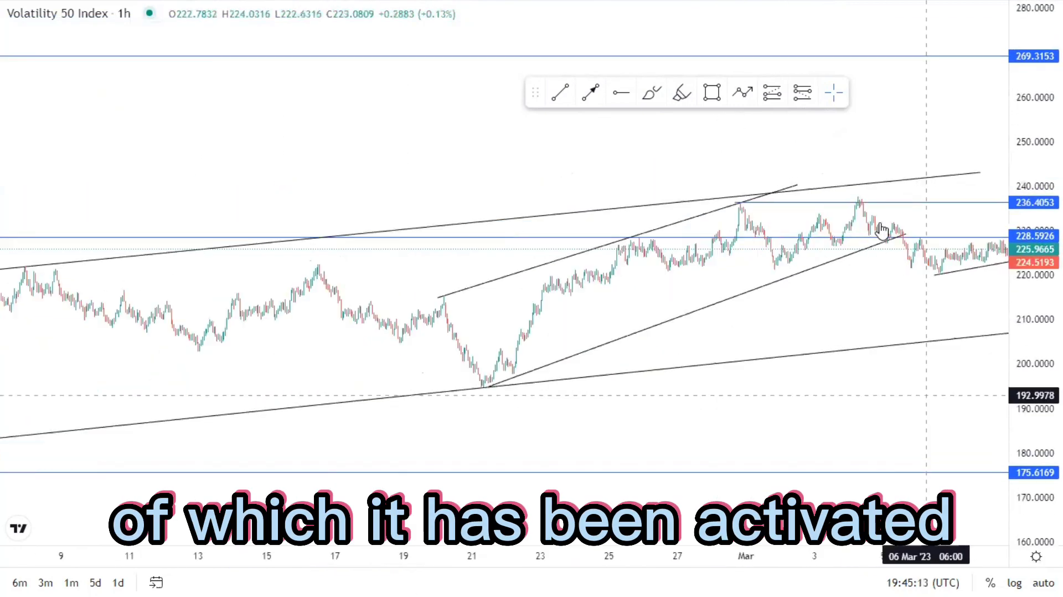
pyautogui.hscroll(4, 861, 297)
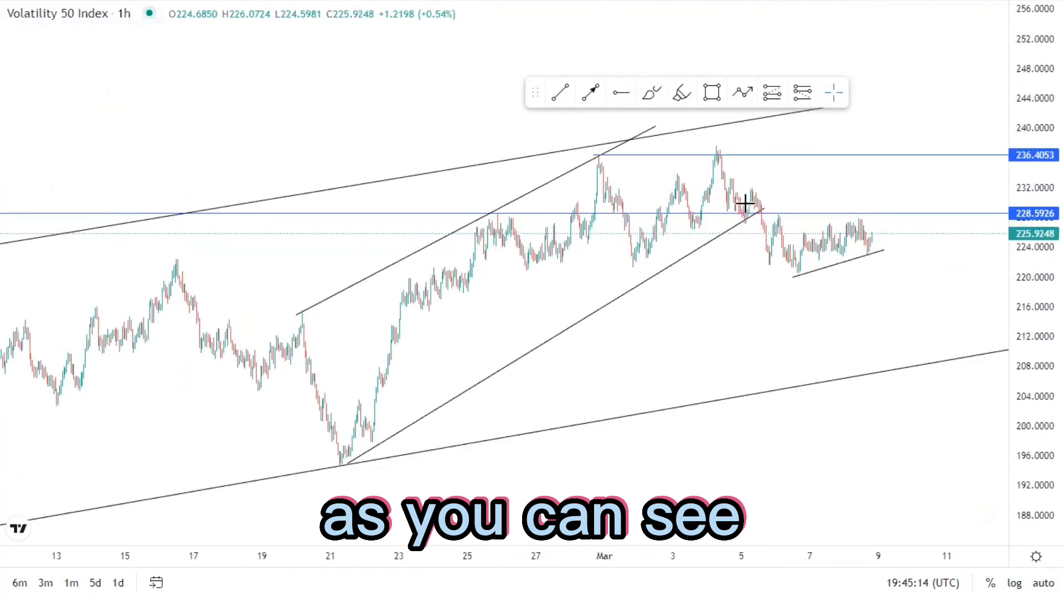
pyautogui.click(711, 156)
pyautogui.press('Delete')
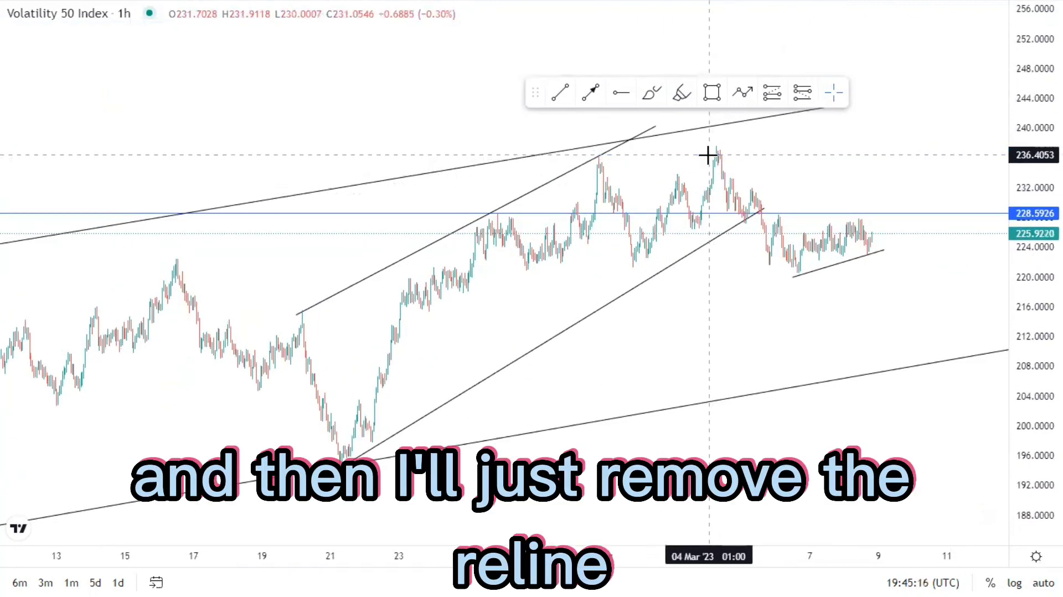
# Draw a thin rectangle between about 235.7 and 236.4, and stretch it across both March tops
pyautogui.click(714, 93)
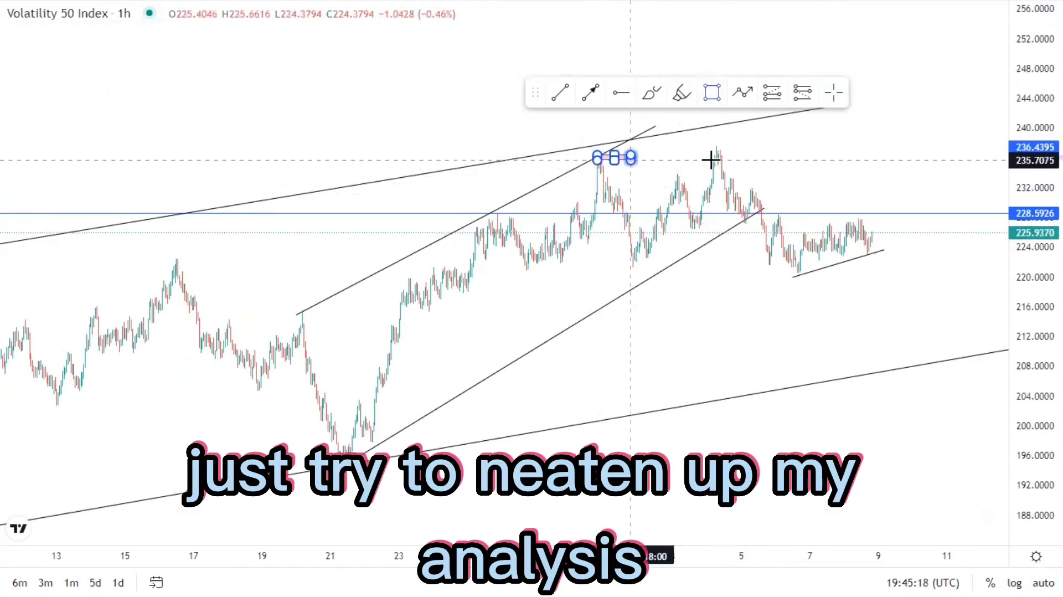
pyautogui.click(724, 160)
pyautogui.click(800, 159)
pyautogui.scroll(3, 771, 304)
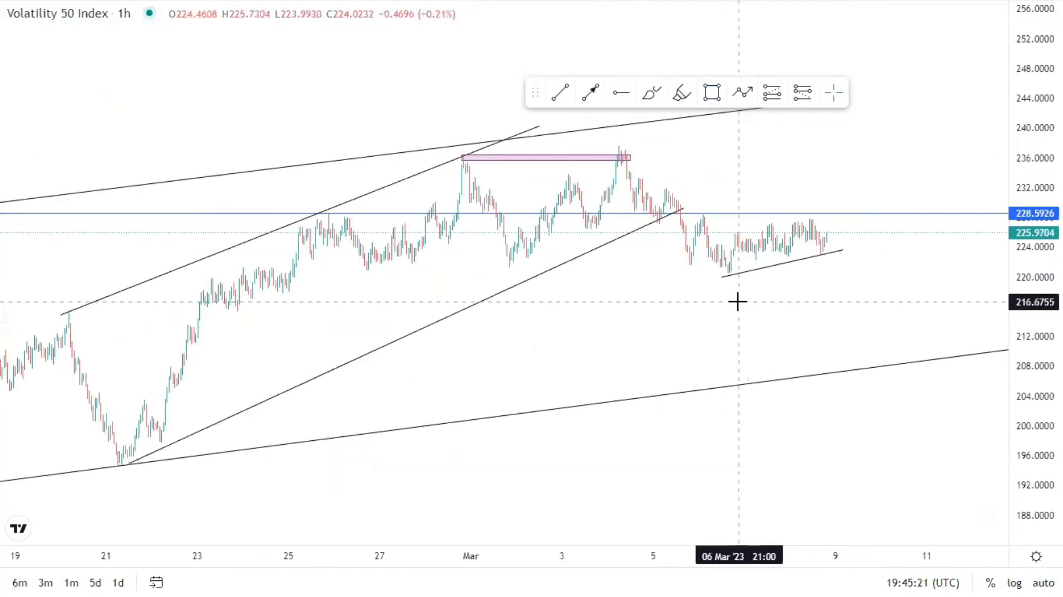
# Draw a small rising channel from 1 to 4 March, with the upper line about 230.5 to 237.9 and the lower about 221.2 to 228.2
pyautogui.scroll(2, 738, 301)
pyautogui.moveTo(581, 322); pyautogui.dragTo(627, 328)
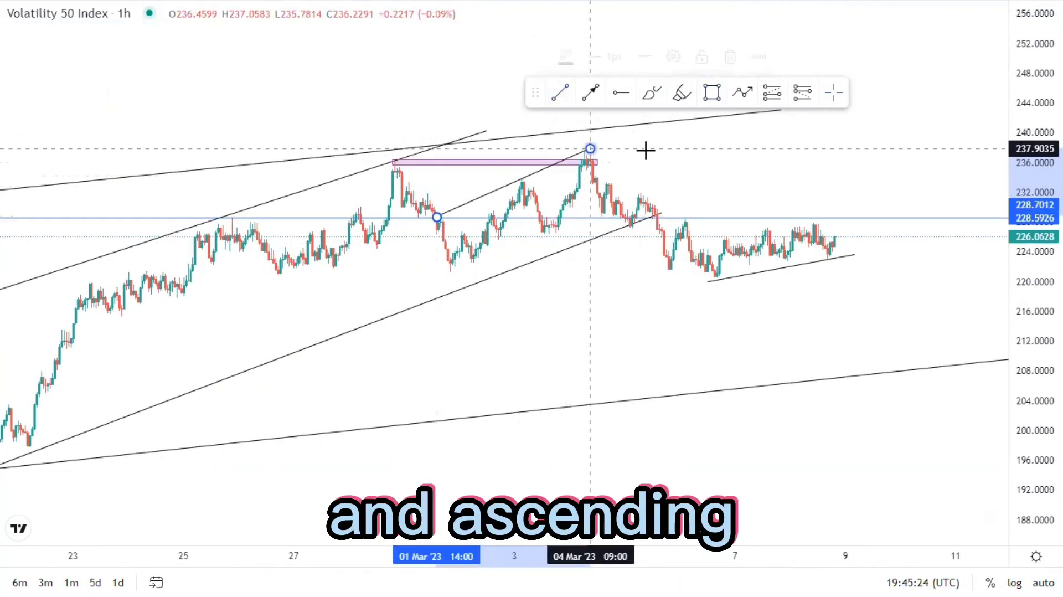
pyautogui.click(442, 205)
pyautogui.moveTo(437, 217); pyautogui.dragTo(433, 204)
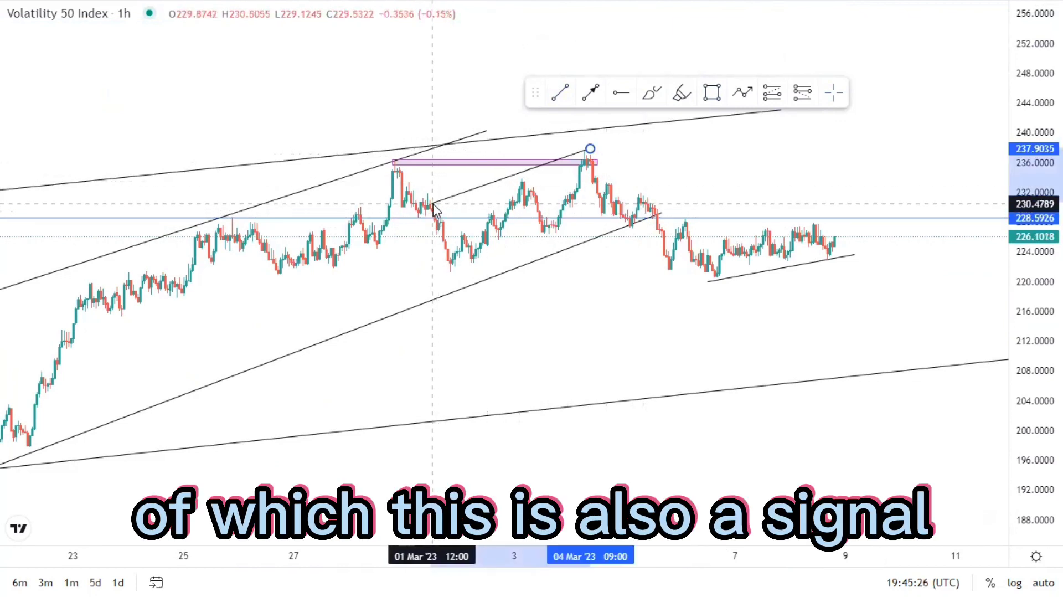
pyautogui.click(595, 161)
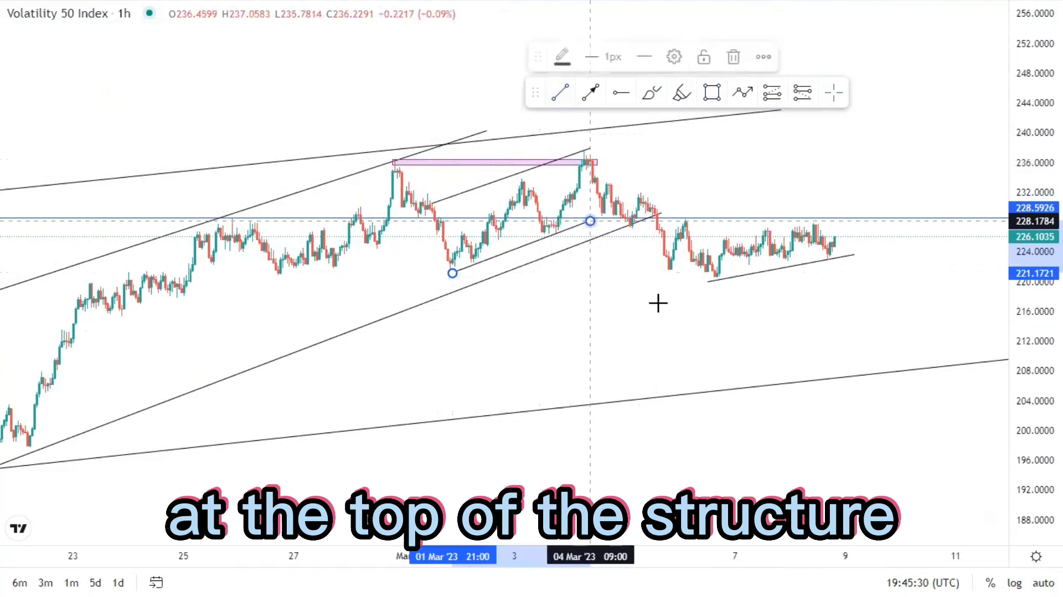
# Place a short position below the second top with entry at about 233.1 and stop at about 237.9, and delete it
pyautogui.moveTo(636, 301); pyautogui.dragTo(515, 148)
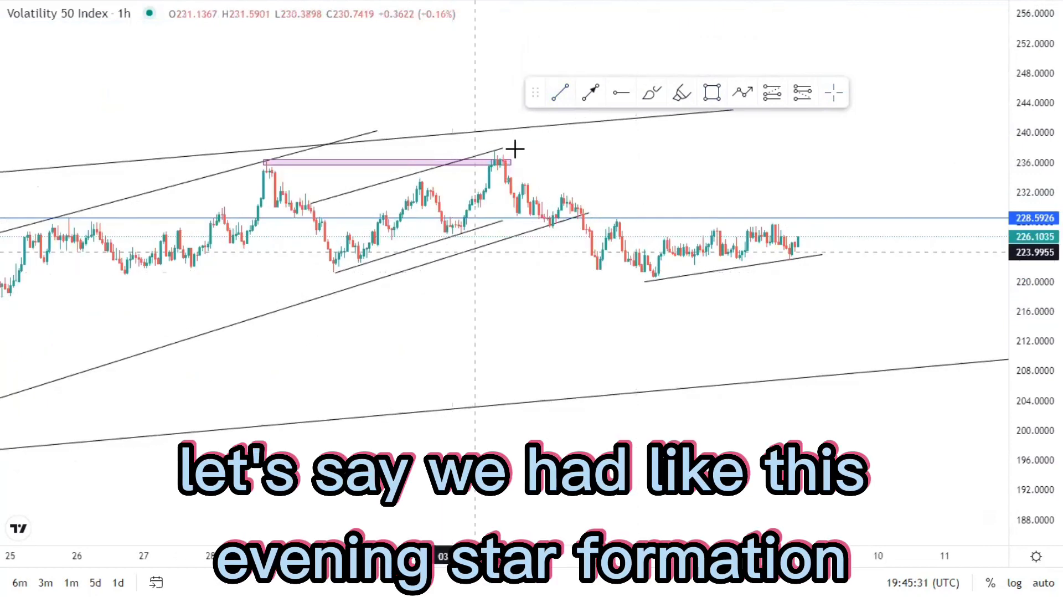
pyautogui.click(489, 162)
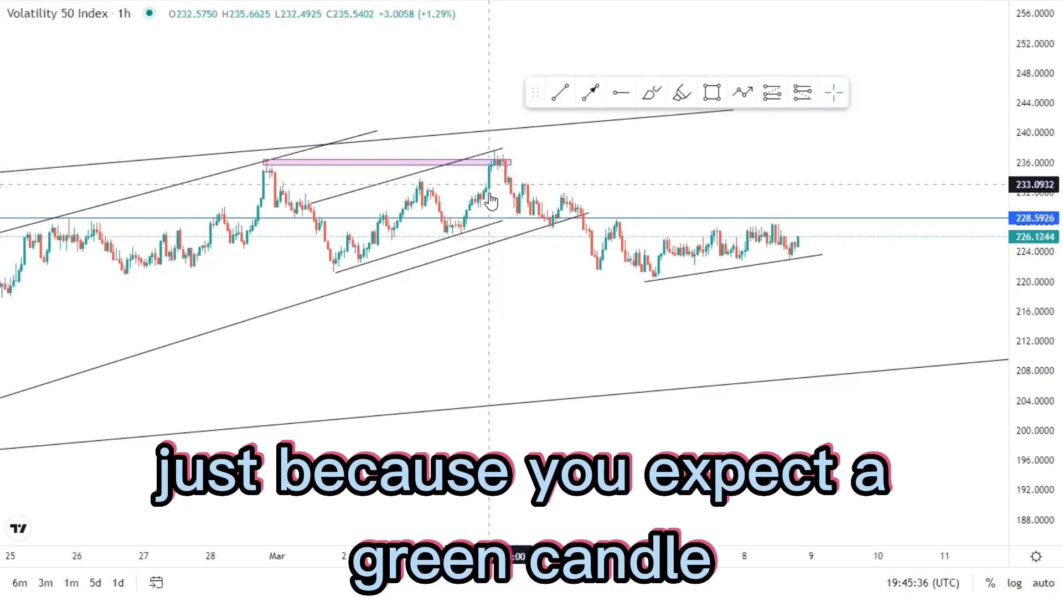
pyautogui.click(497, 157)
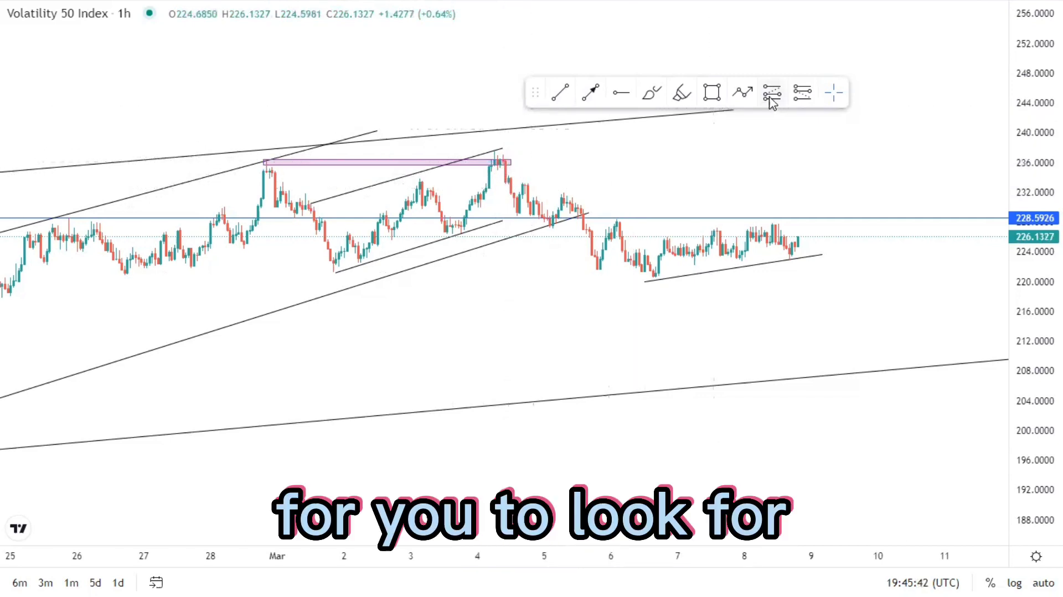
pyautogui.click(802, 93)
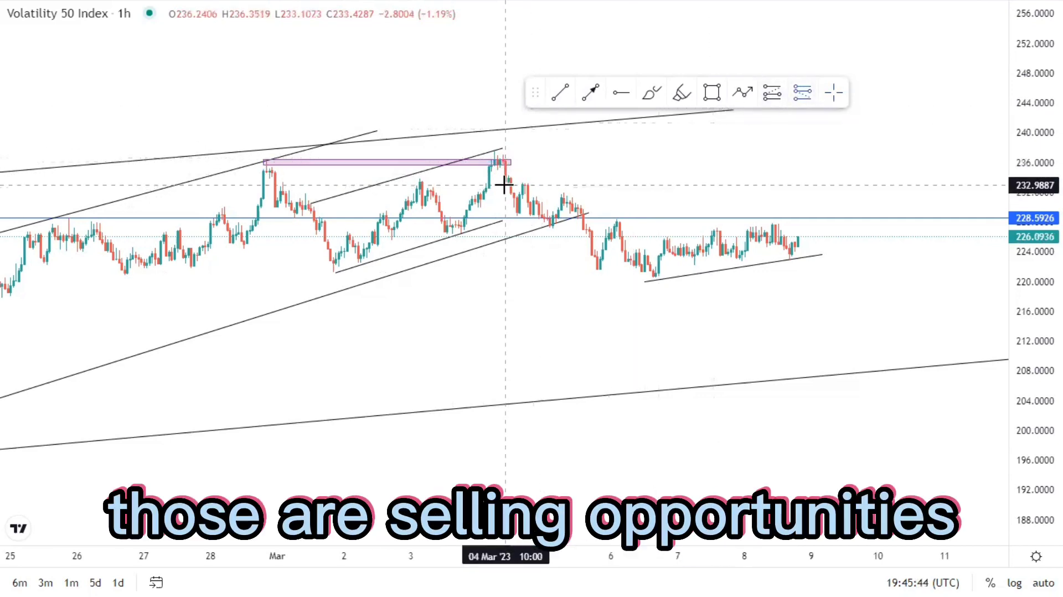
pyautogui.click(505, 185)
pyautogui.moveTo(505, 155); pyautogui.dragTo(505, 149)
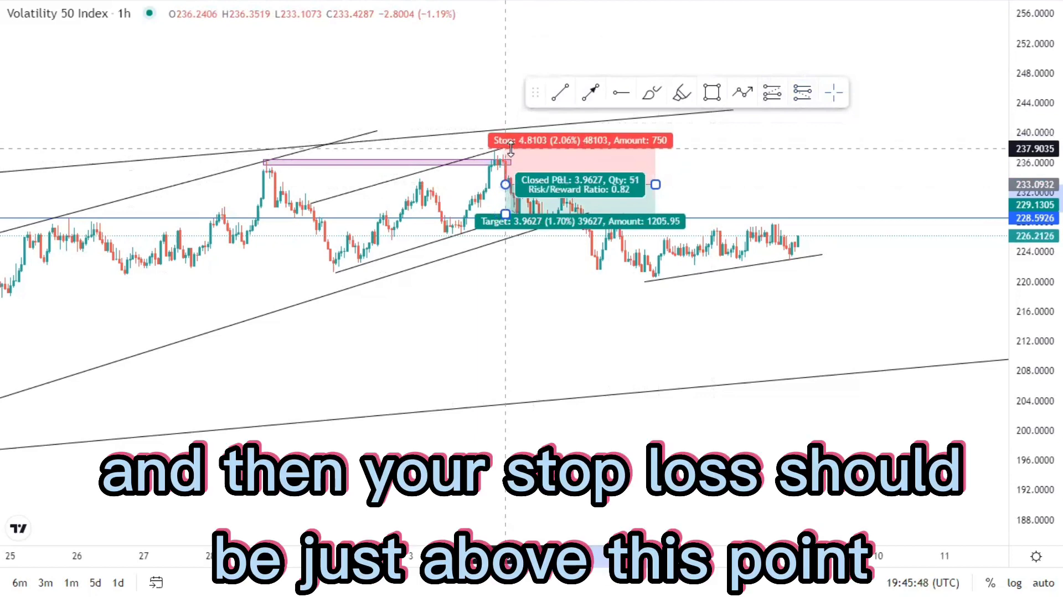
pyautogui.press('Delete')
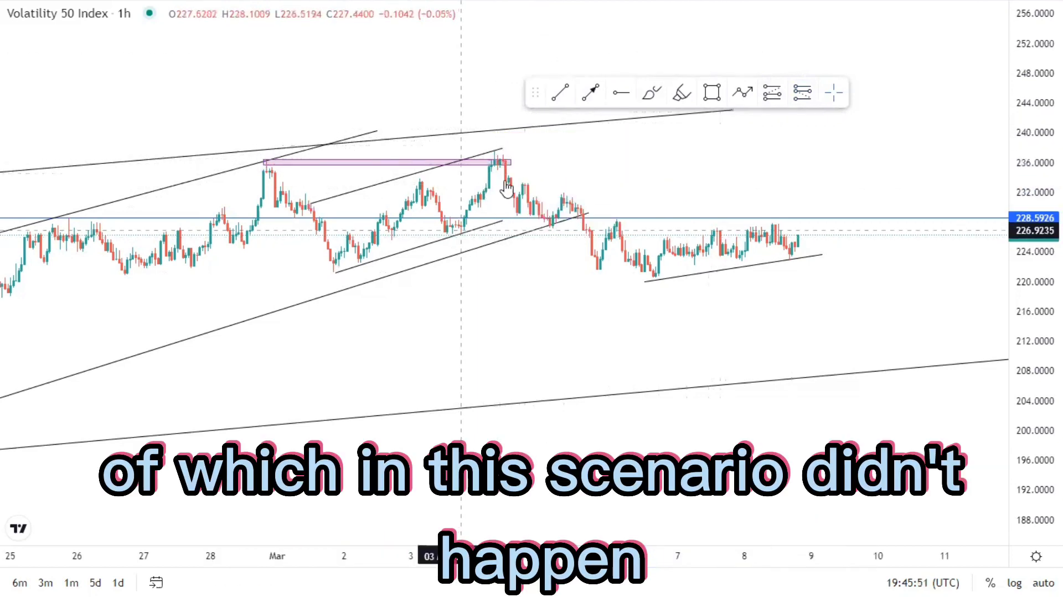
# Adjust the small channel's upper line to run from about 231.6 to 238.1, and extend its lower line to about 228.6
pyautogui.click(505, 150)
pyautogui.moveTo(506, 148); pyautogui.dragTo(508, 147)
pyautogui.click(556, 159)
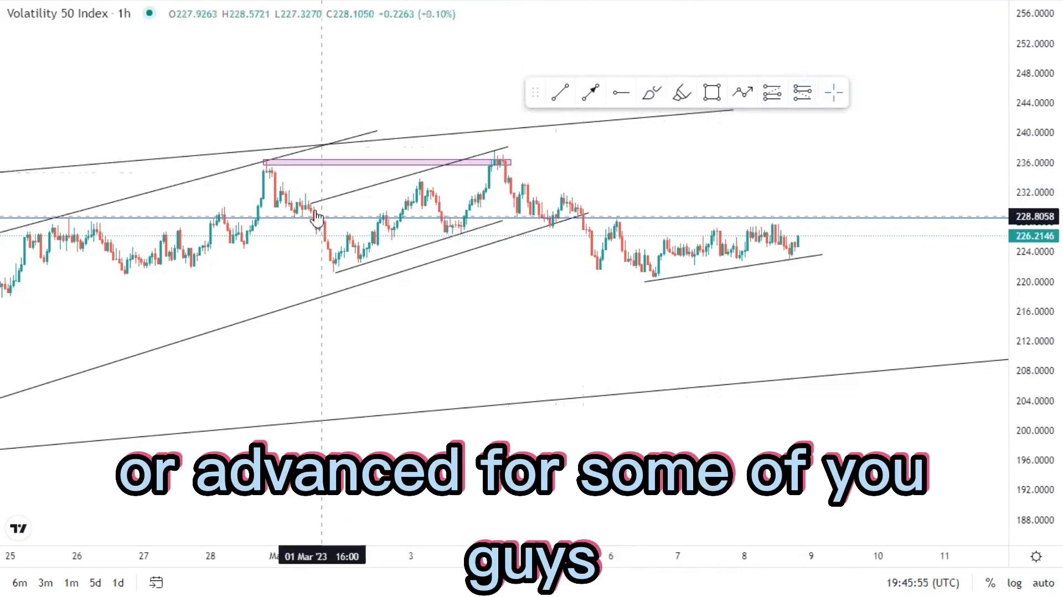
pyautogui.moveTo(313, 205); pyautogui.dragTo(311, 202)
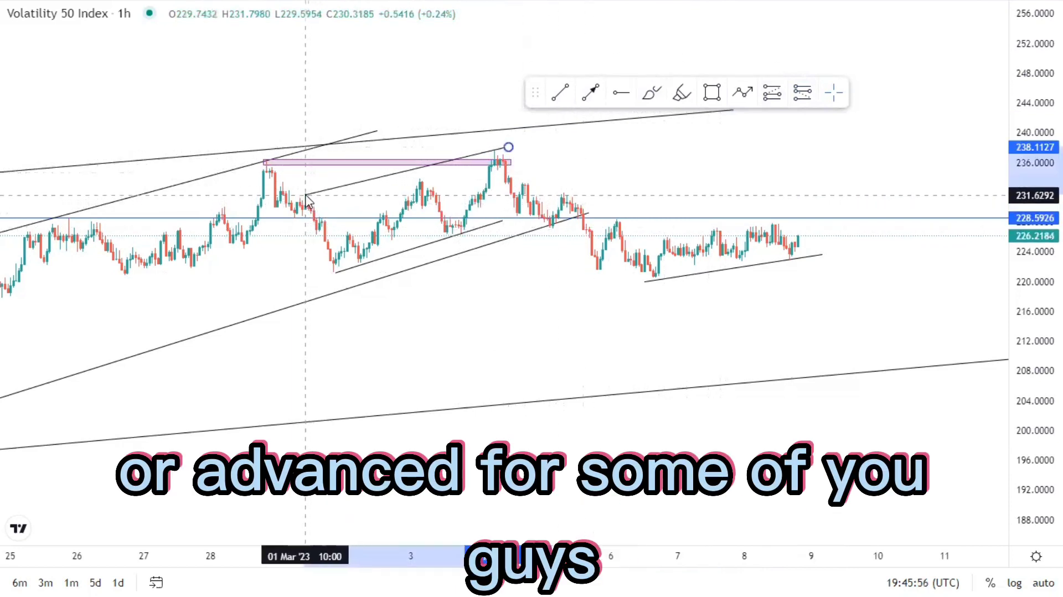
pyautogui.click(496, 219)
pyautogui.moveTo(503, 222); pyautogui.dragTo(523, 217)
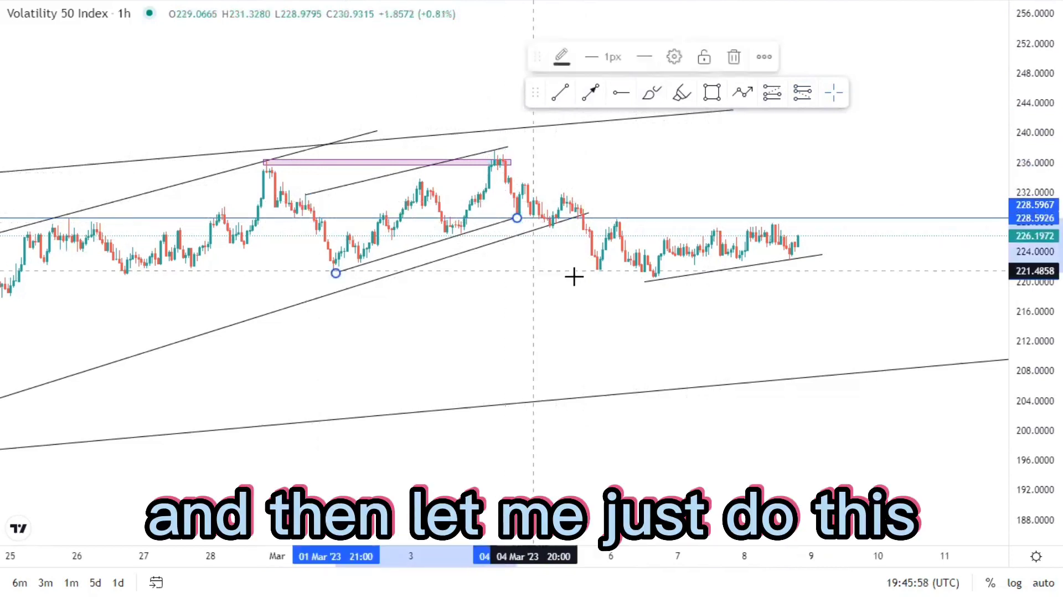
# Draw a falling arrow from the second top at about 237.6 to about 220.5, and delete it
pyautogui.scroll(-2, 628, 316)
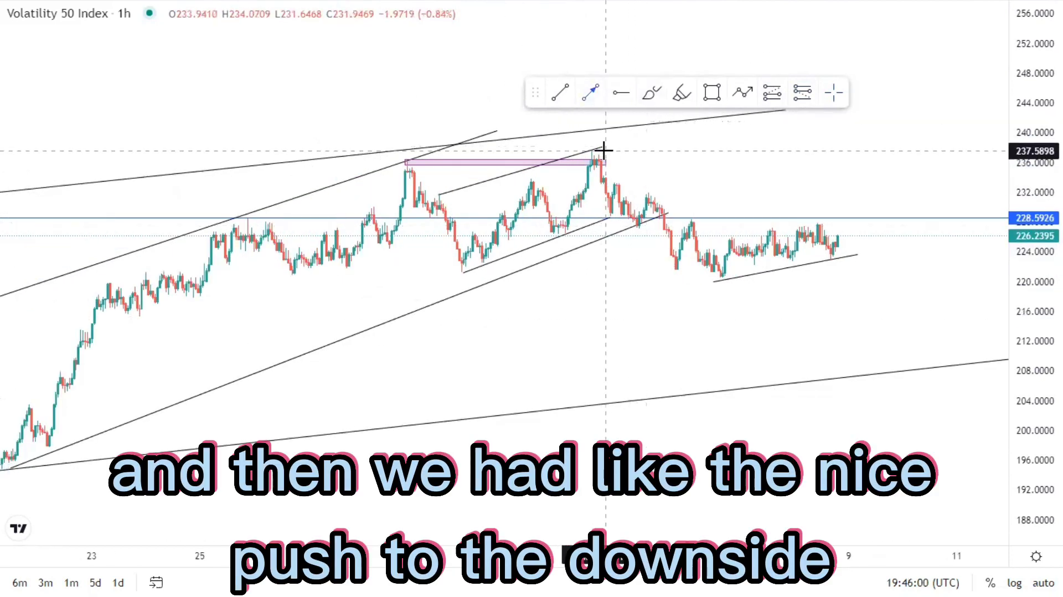
pyautogui.click(605, 150)
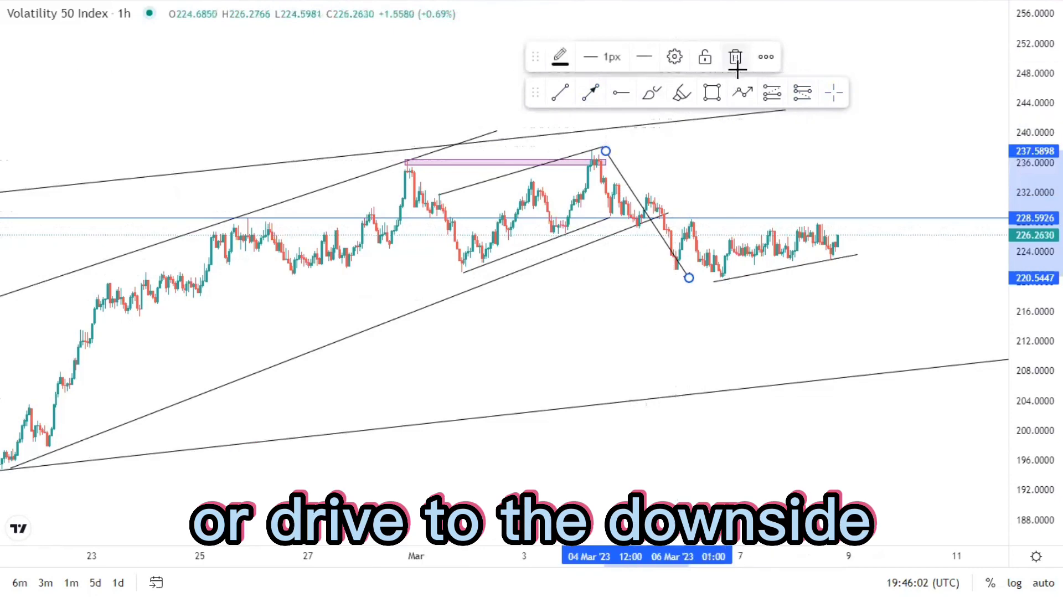
pyautogui.click(735, 57)
# Replace the horizontal ray at 228.6 with one at about 228.3 starting from the 6 March swing high
pyautogui.moveTo(1010, 365); pyautogui.dragTo(1010, 332)
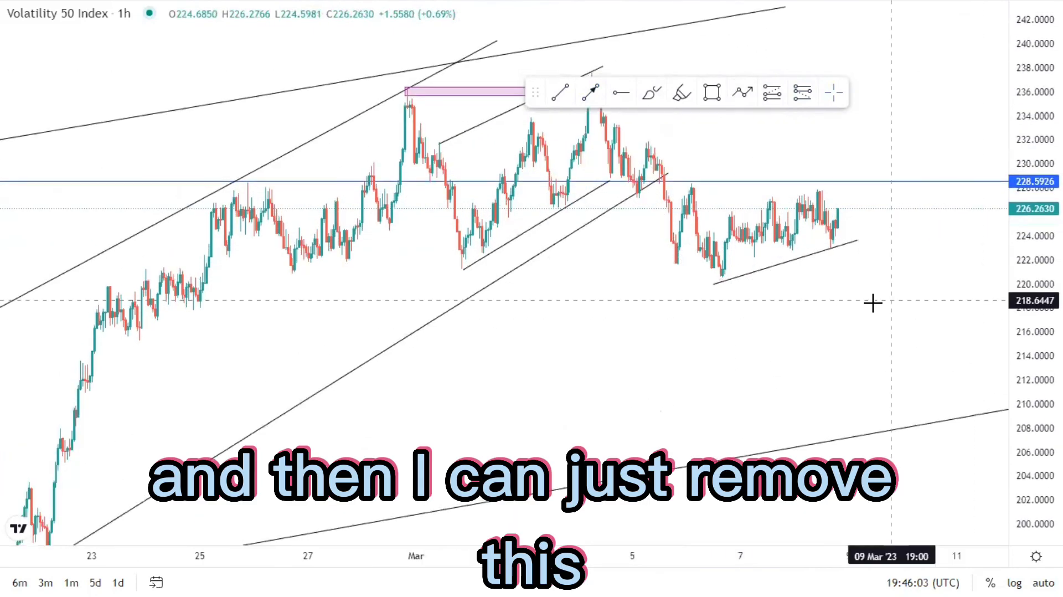
pyautogui.click(776, 182)
pyautogui.press('Delete')
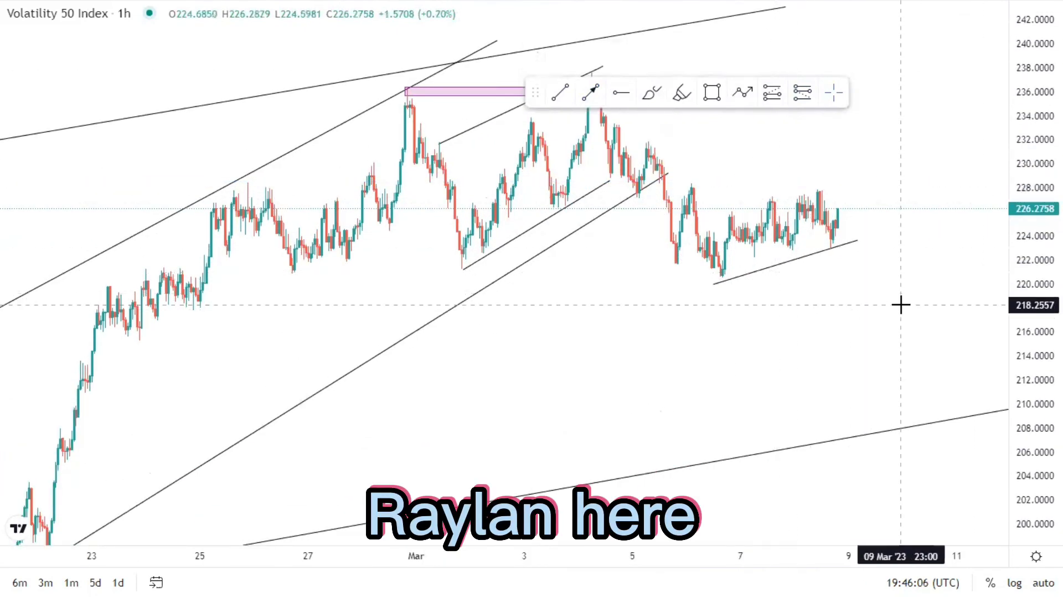
pyautogui.moveTo(901, 304); pyautogui.dragTo(823, 315)
pyautogui.moveTo(1019, 251); pyautogui.dragTo(1020, 332)
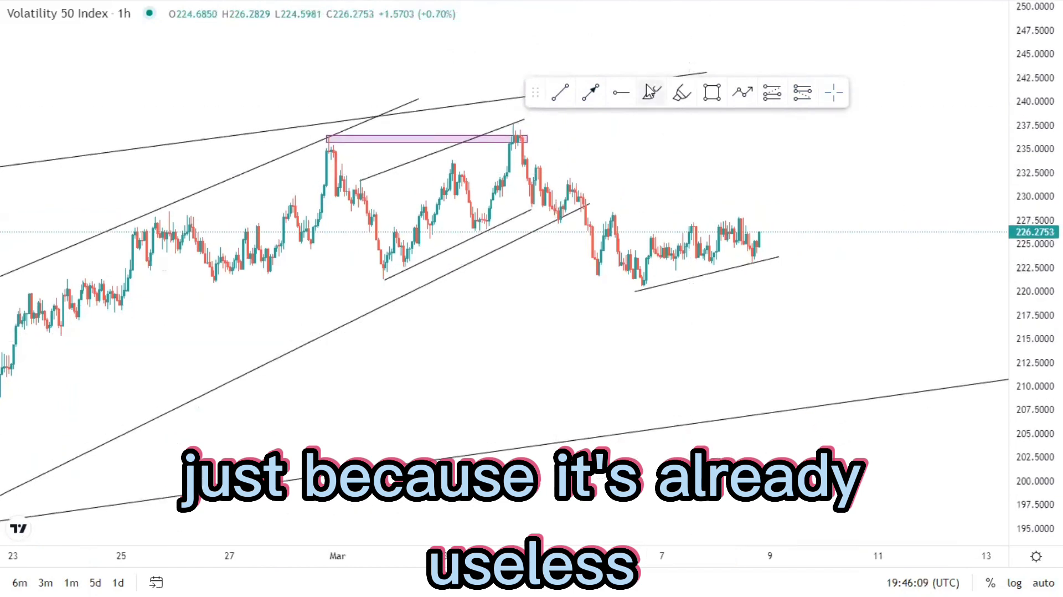
pyautogui.click(612, 211)
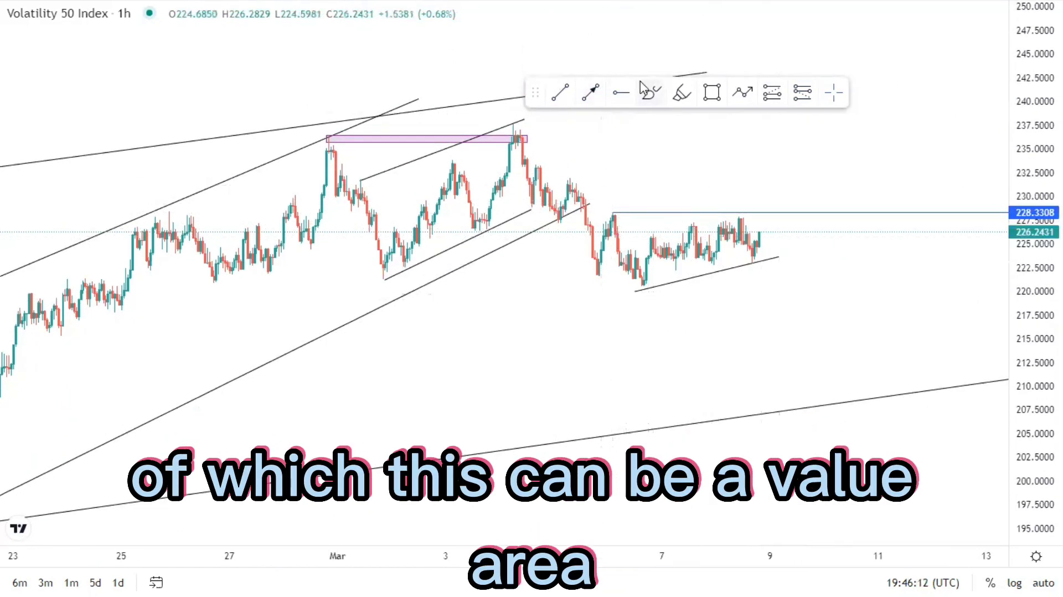
# Brush a projected path from the current price up to the 228.3 ray and down towards the outer channel's lower line, and delete it
pyautogui.click(652, 94)
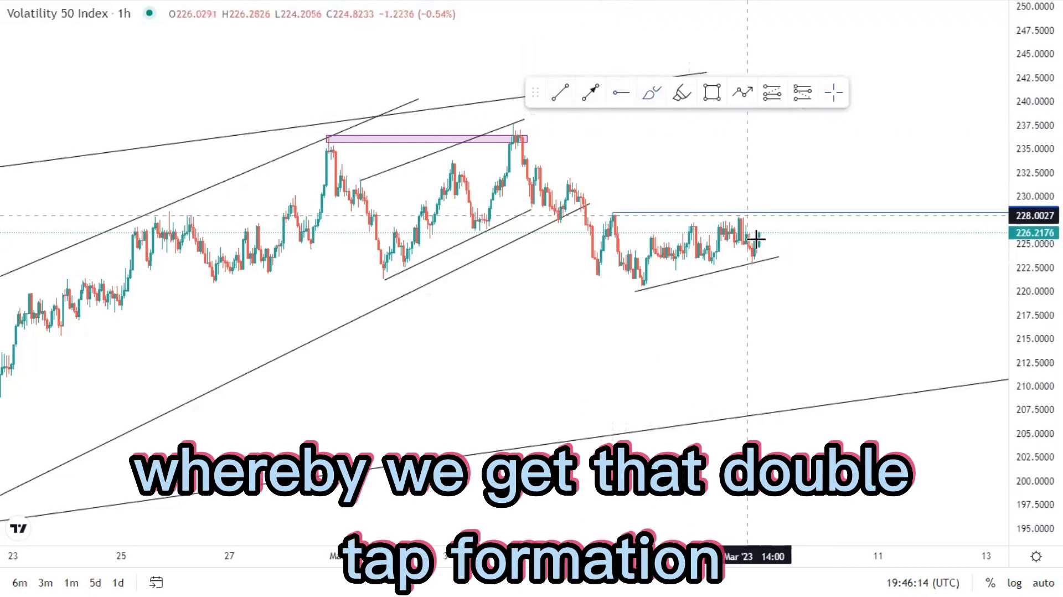
pyautogui.moveTo(758, 245); pyautogui.dragTo(761, 217)
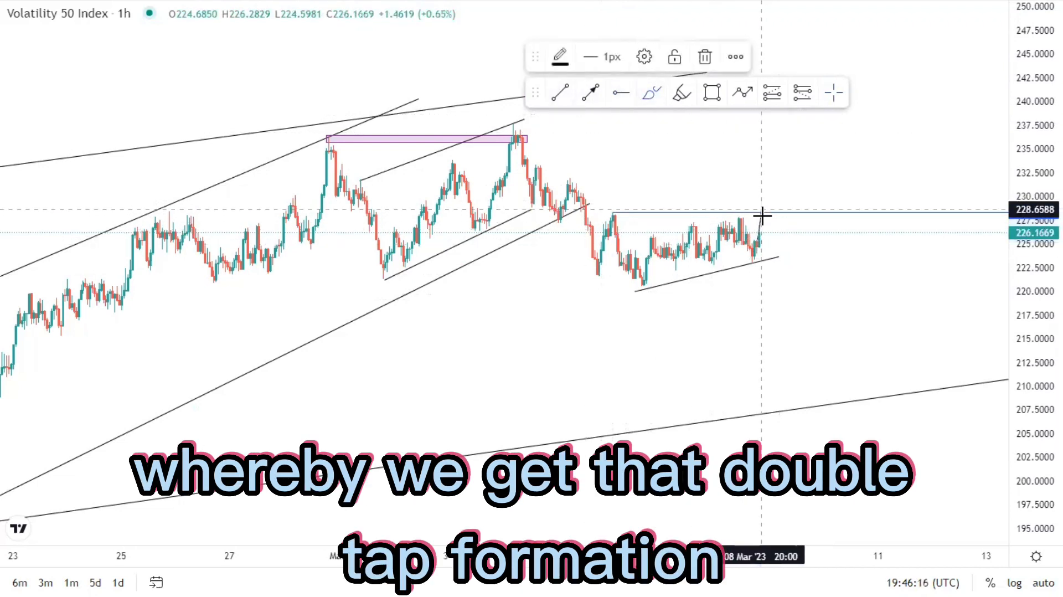
pyautogui.moveTo(763, 220); pyautogui.dragTo(798, 363)
pyautogui.moveTo(821, 396); pyautogui.dragTo(823, 394)
pyautogui.click(704, 57)
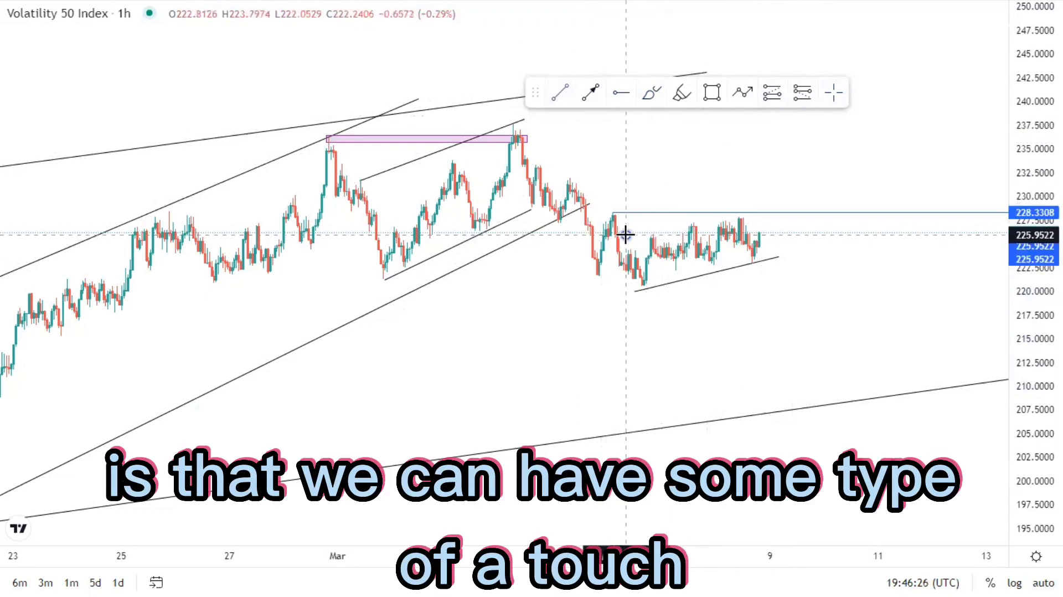
# Draw a rising trend line over the latest consolidation's highs, from about 225.1 on 6 March to about 229.7 on 9 March
pyautogui.click(771, 207)
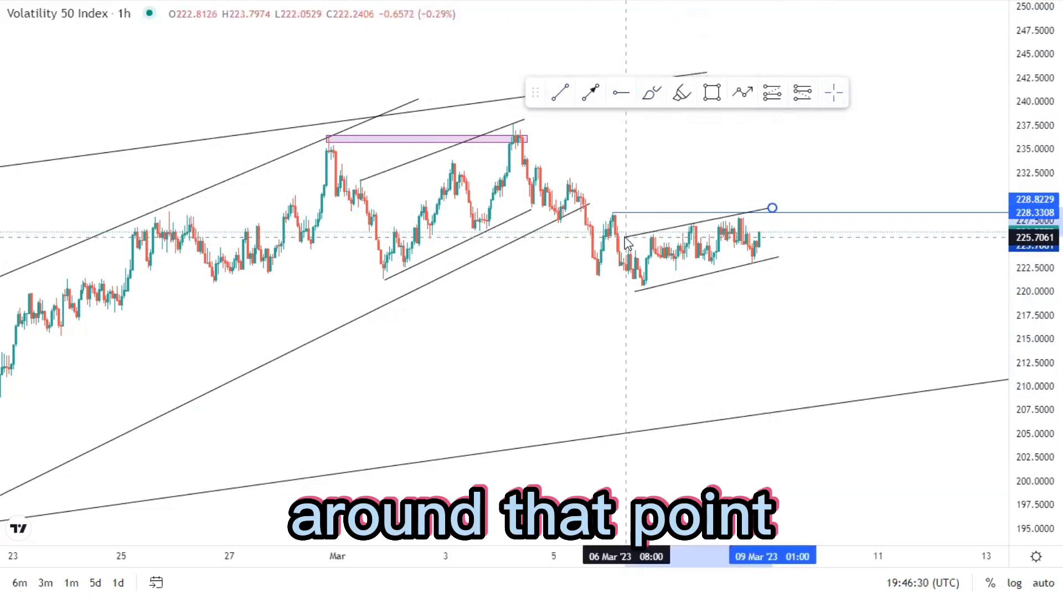
pyautogui.moveTo(626, 237); pyautogui.dragTo(621, 241)
pyautogui.moveTo(772, 208); pyautogui.dragTo(773, 199)
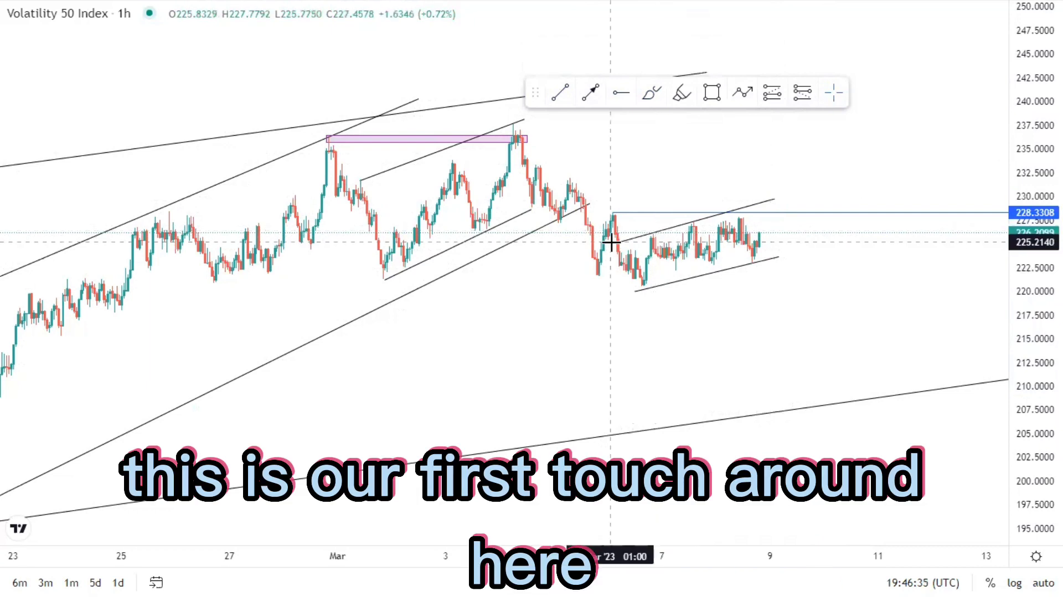
pyautogui.moveTo(621, 242); pyautogui.dragTo(628, 243)
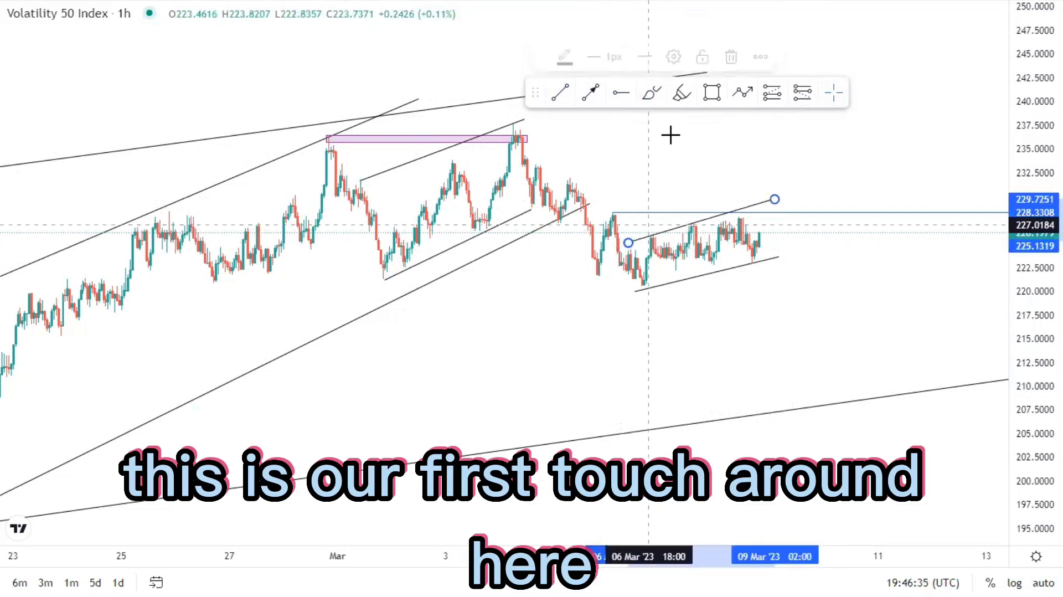
# Brush-mark three touches on the new upper trend line and sketch a falling path from the third touch to about 214.5
pyautogui.click(652, 92)
pyautogui.click(653, 235)
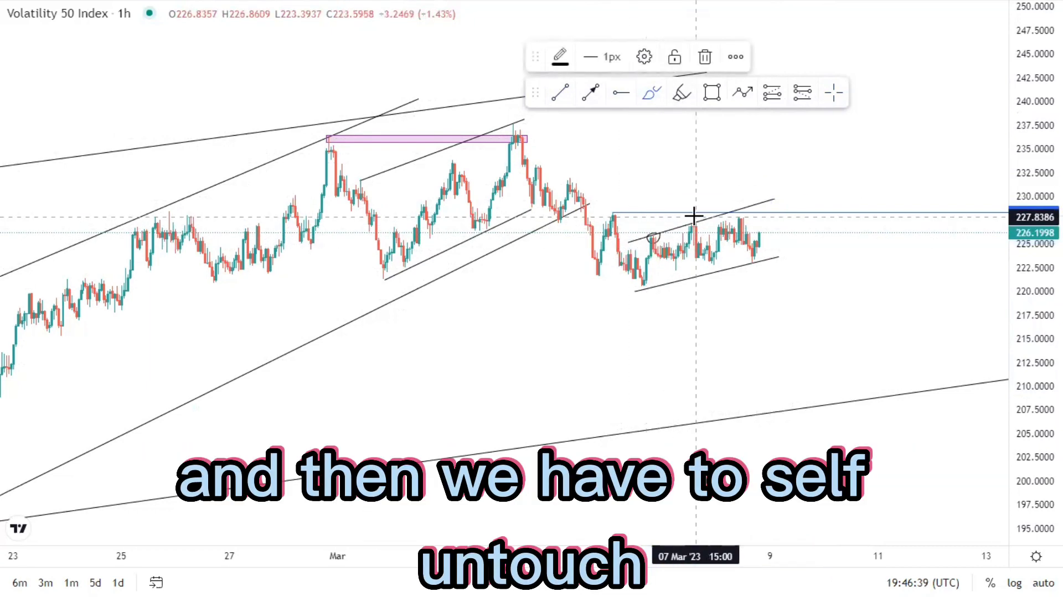
pyautogui.moveTo(698, 227); pyautogui.dragTo(692, 220)
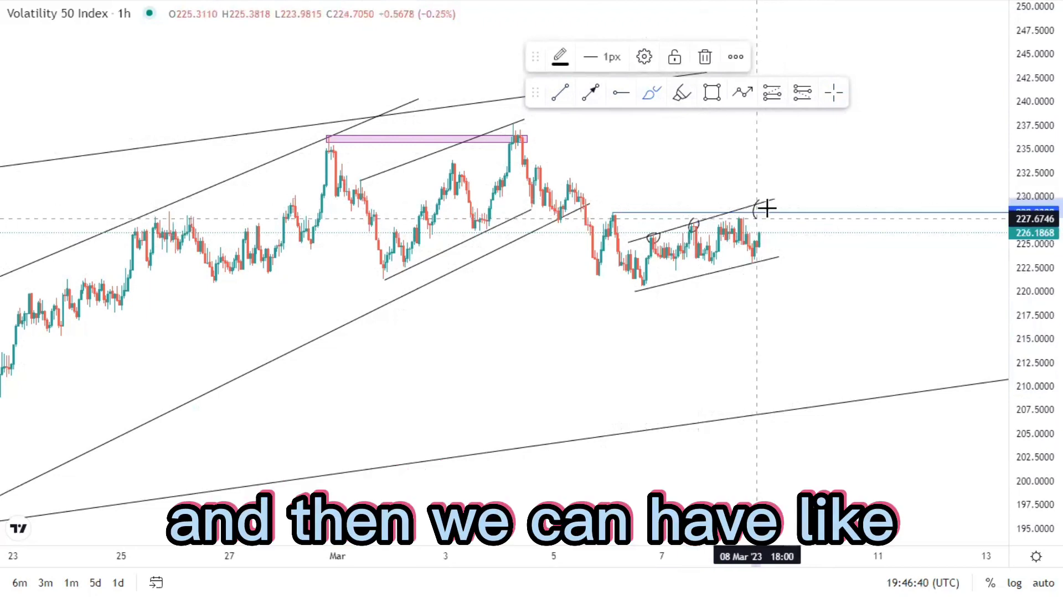
pyautogui.moveTo(767, 208); pyautogui.dragTo(762, 212)
pyautogui.moveTo(774, 268); pyautogui.dragTo(801, 297)
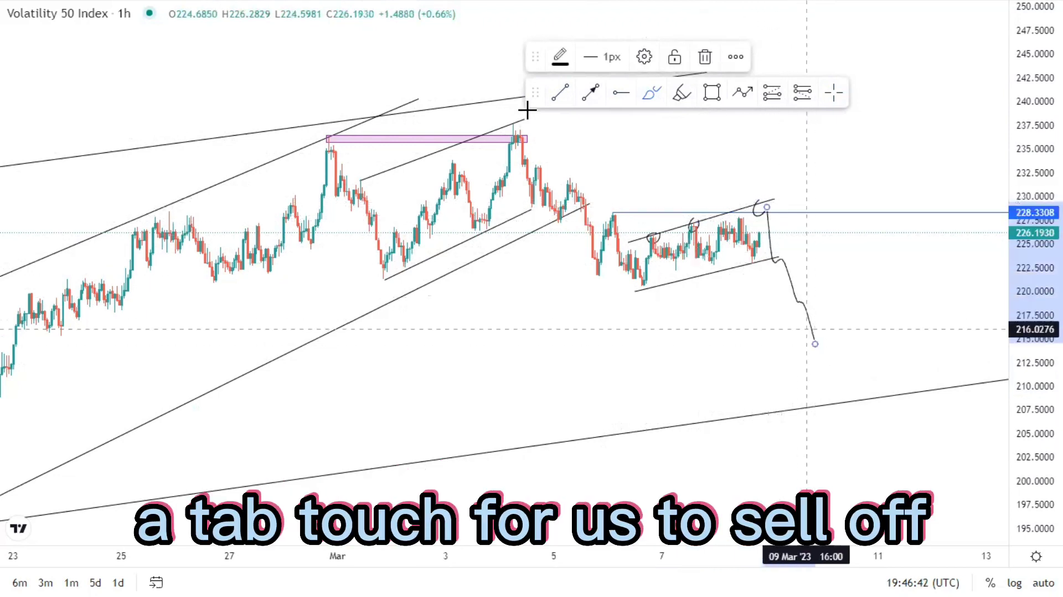
# Add a horizontal ray at about 232.1 starting from the 5 March swing high
pyautogui.click(628, 94)
pyautogui.click(569, 176)
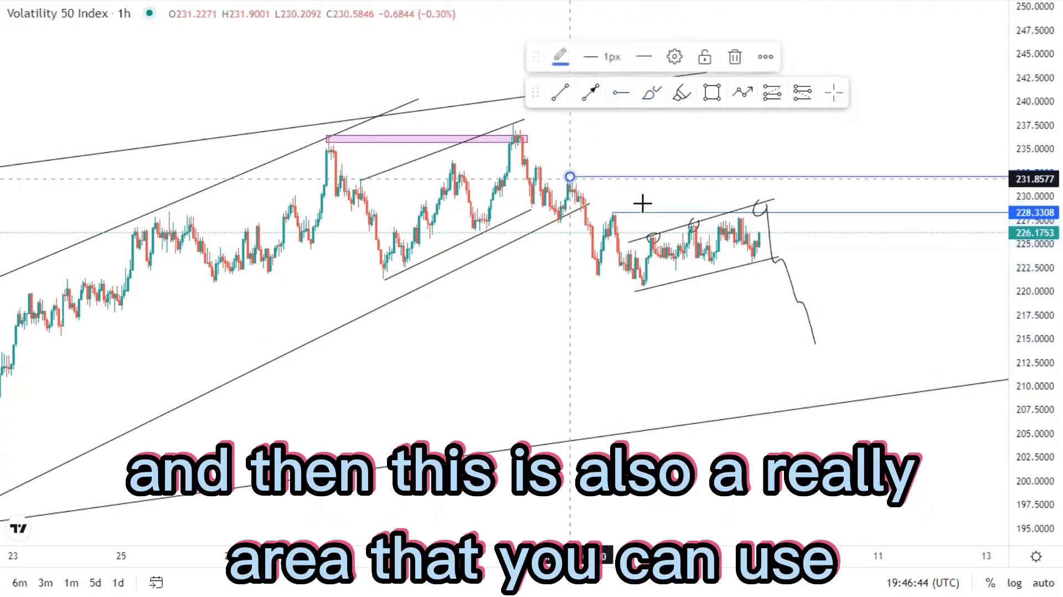
# Draw an arrow from about 225.1 up to the 232.1 ray and a falling arrow from there to the outer channel's lower line
pyautogui.click(591, 93)
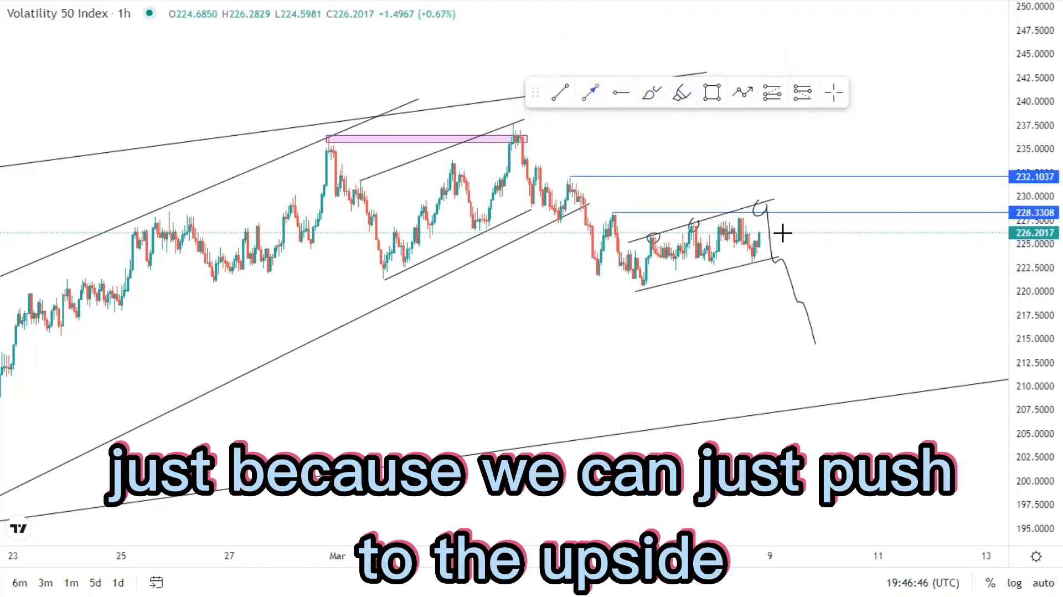
pyautogui.click(755, 243)
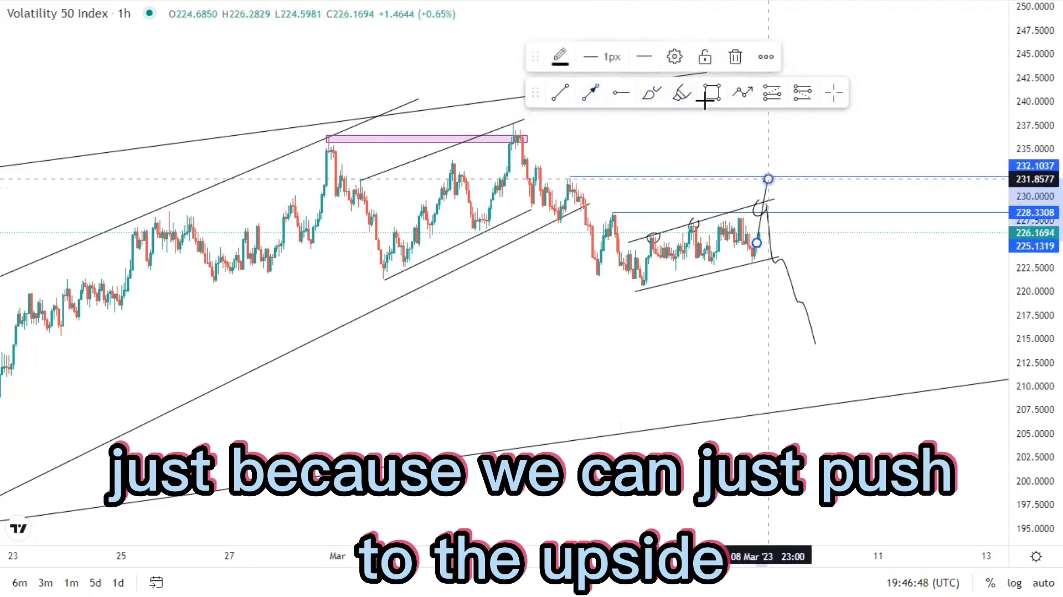
pyautogui.click(600, 91)
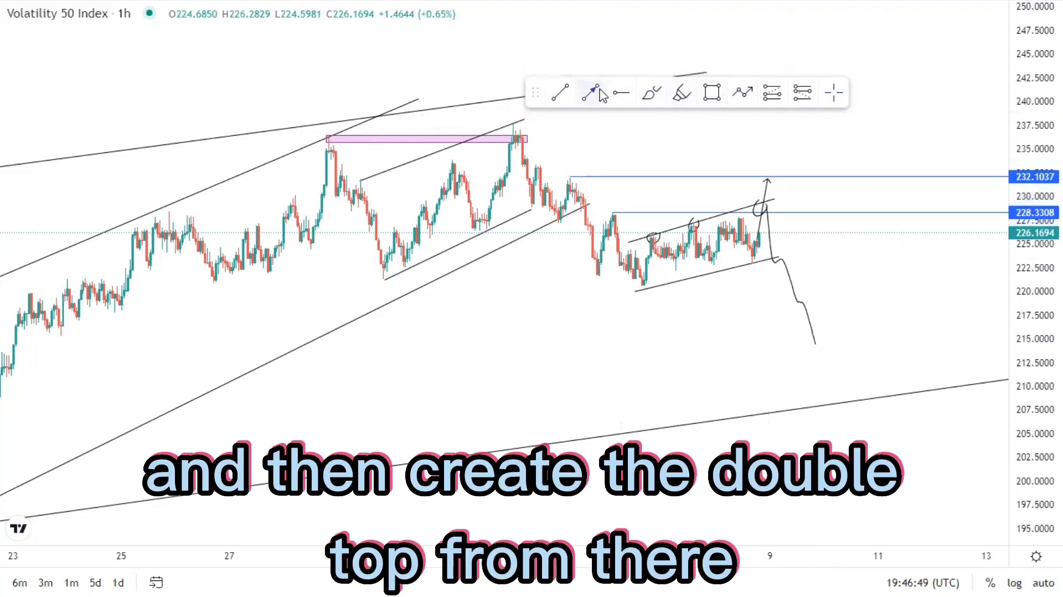
pyautogui.click(771, 177)
pyautogui.click(842, 403)
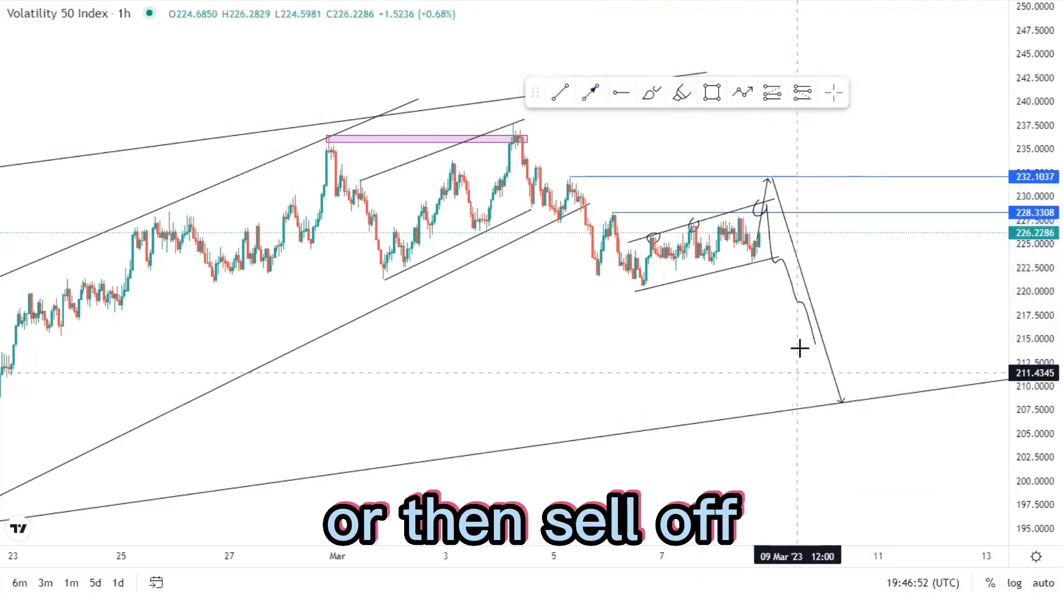
# Delete the brushed path, the touch marks and both projection arrows around the latest consolidation
pyautogui.click(805, 316)
pyautogui.press('Delete')
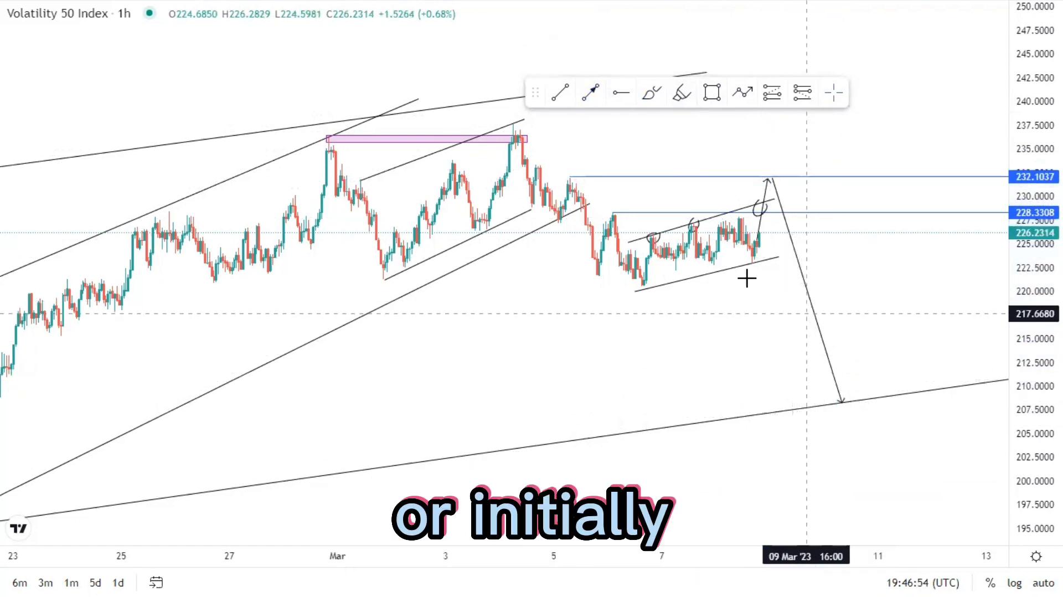
pyautogui.press('Delete')
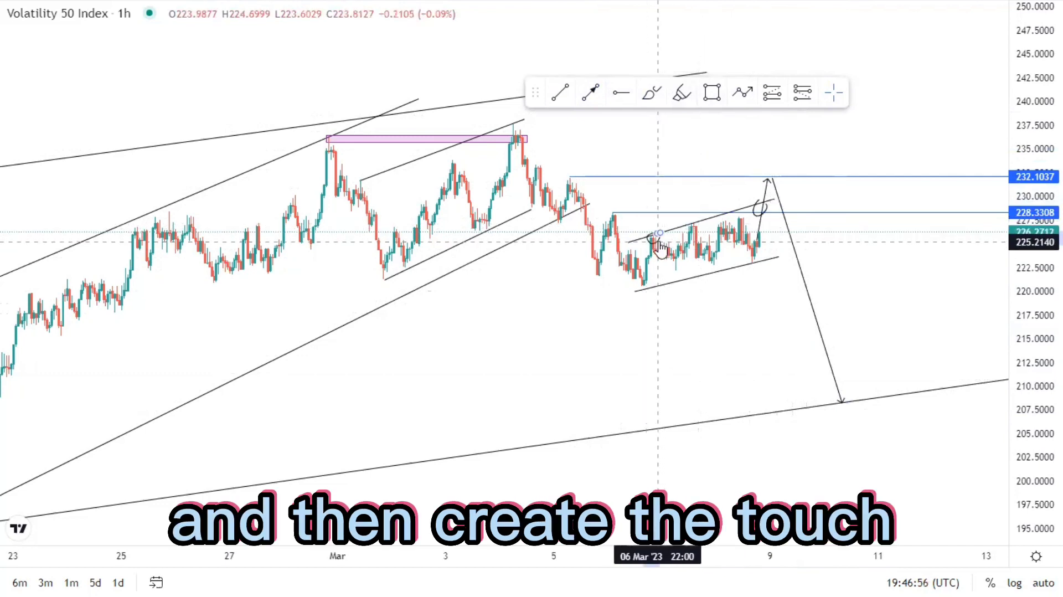
pyautogui.click(658, 242)
pyautogui.press('Delete')
pyautogui.click(760, 219)
pyautogui.press('Delete')
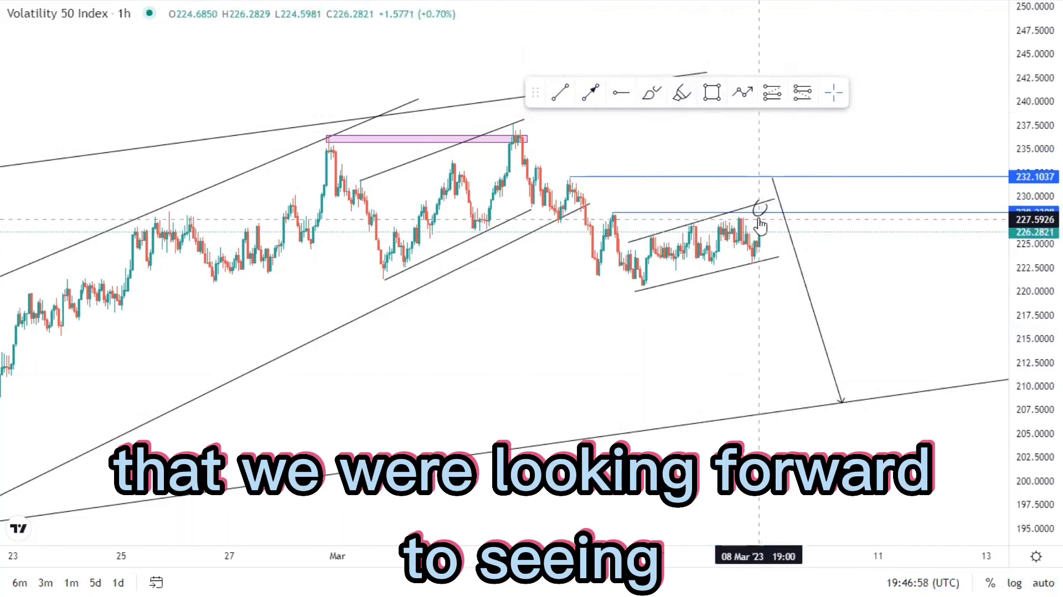
pyautogui.click(773, 242)
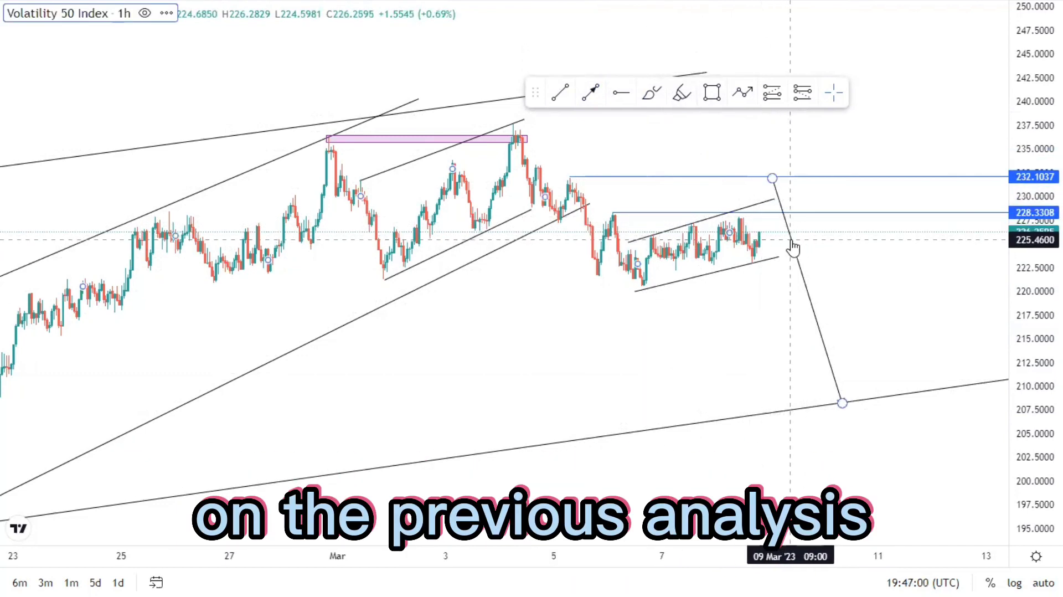
pyautogui.click(790, 240)
pyautogui.press('Delete')
# Extend the outer channel's upper line to 9 March, then draw an arrow up to it from about 224.9 and one falling to about 210
pyautogui.scroll(-3, 695, 306)
pyautogui.moveTo(650, 307); pyautogui.dragTo(613, 350)
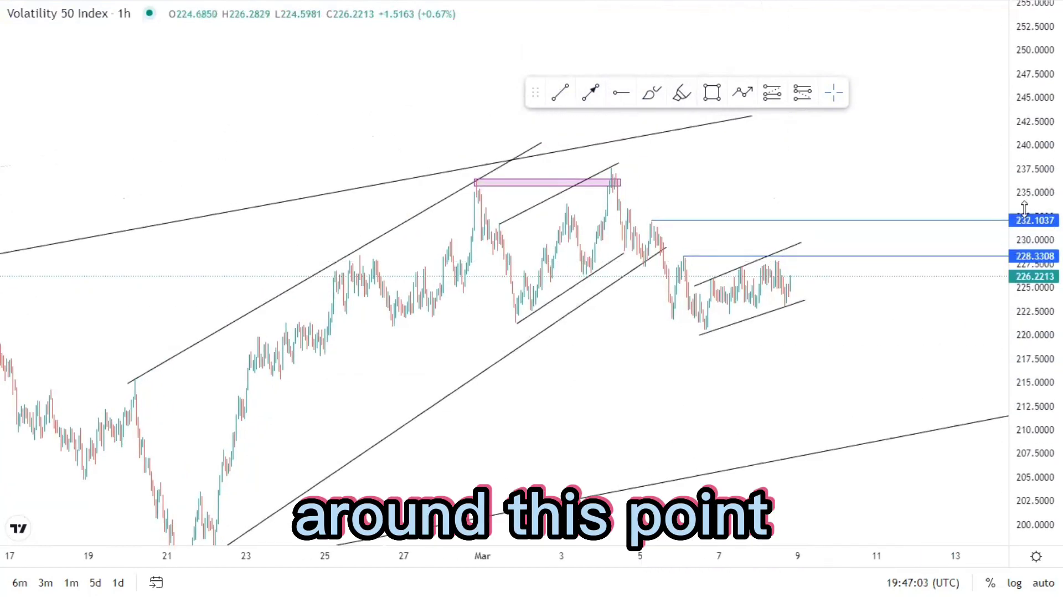
pyautogui.moveTo(1024, 208); pyautogui.dragTo(1024, 227)
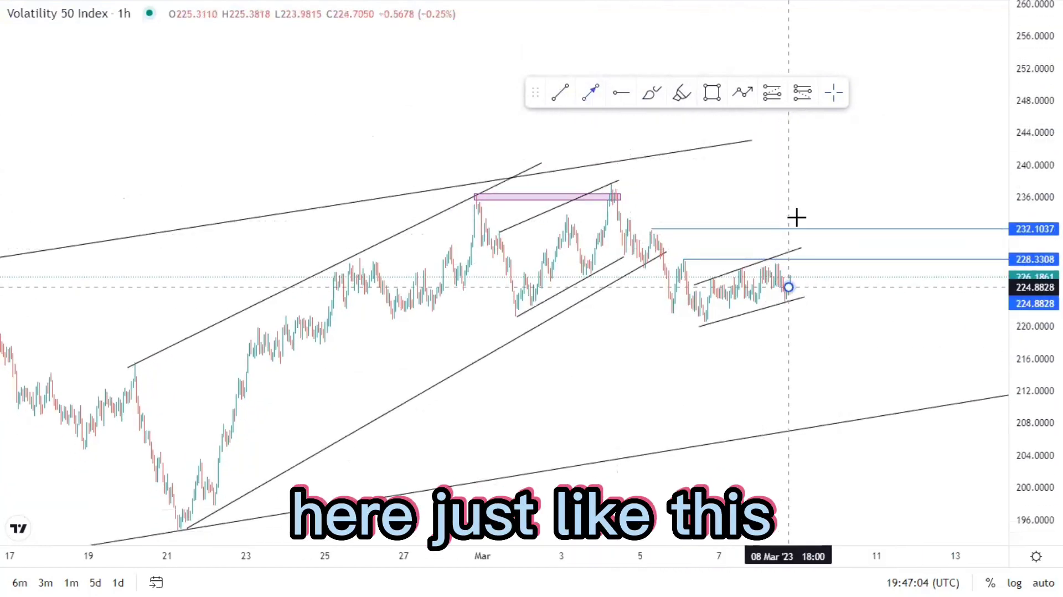
pyautogui.moveTo(796, 217)
pyautogui.mouseDown()
pyautogui.moveTo(795, 138)
pyautogui.moveTo(807, 137)
pyautogui.moveTo(872, 403)
pyautogui.mouseUp()
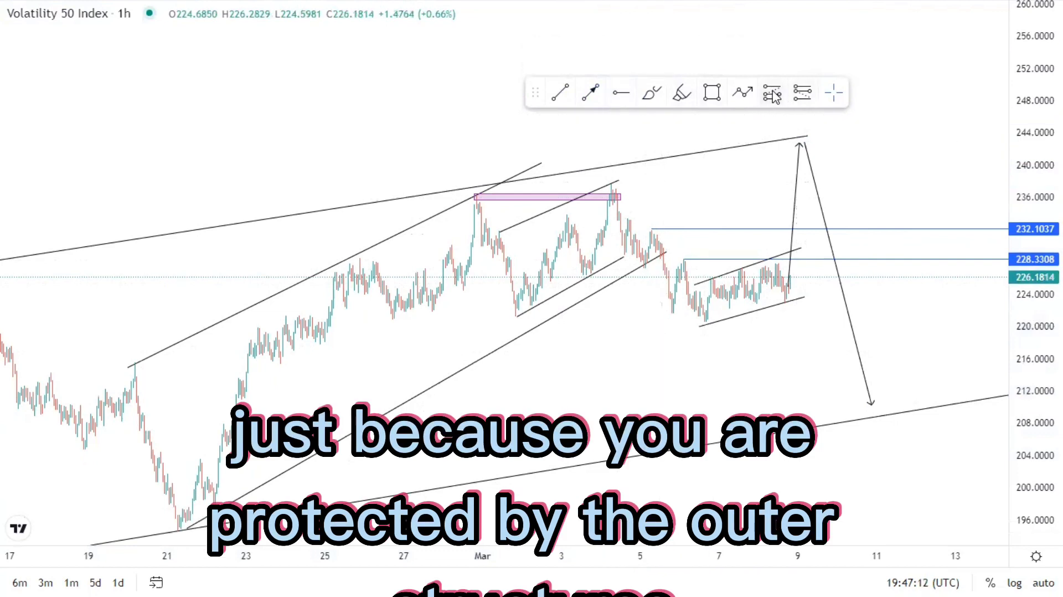
# Place a short position at the rising arrow's tip with entry at about 242.3 and stop at about 245.8
pyautogui.click(800, 145)
pyautogui.moveTo(730, 172); pyautogui.dragTo(715, 239)
pyautogui.moveTo(784, 143); pyautogui.dragTo(784, 185)
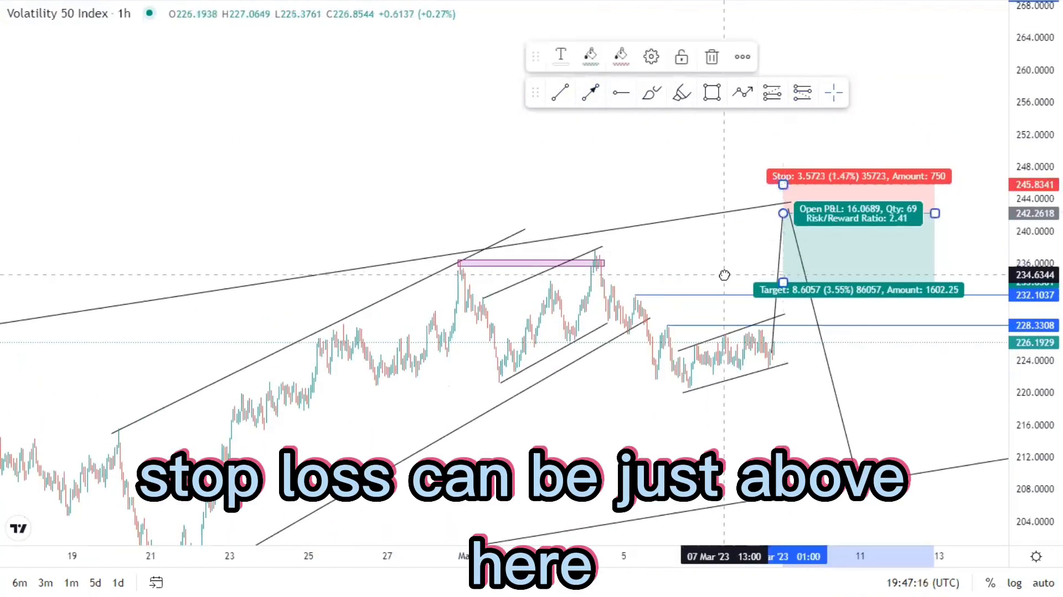
# Lower the short position's target to about 214.6
pyautogui.moveTo(724, 274); pyautogui.dragTo(676, 222)
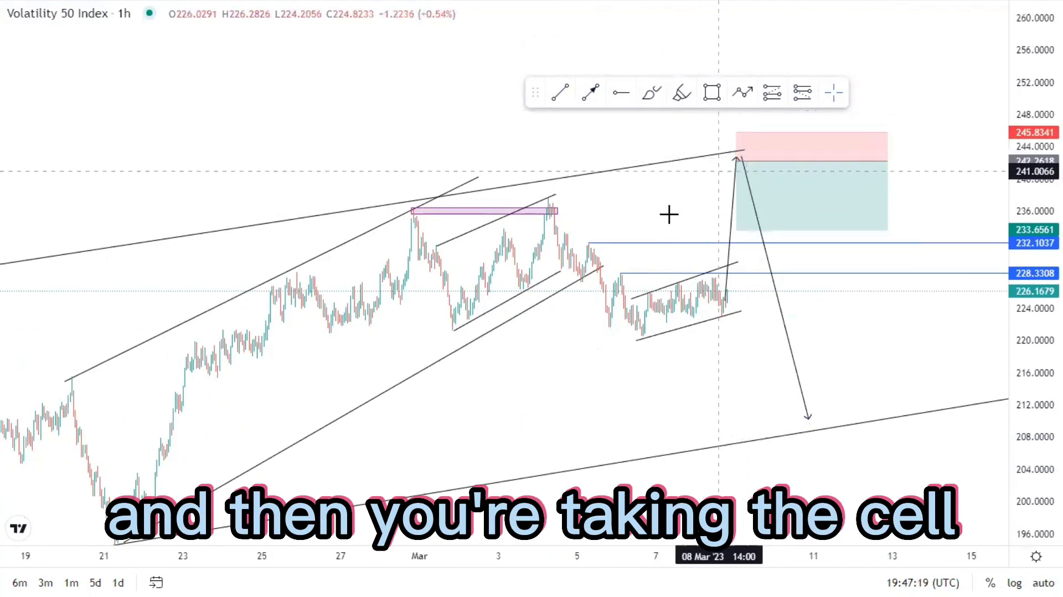
pyautogui.scroll(3, 664, 214)
pyautogui.moveTo(570, 207); pyautogui.dragTo(707, 189)
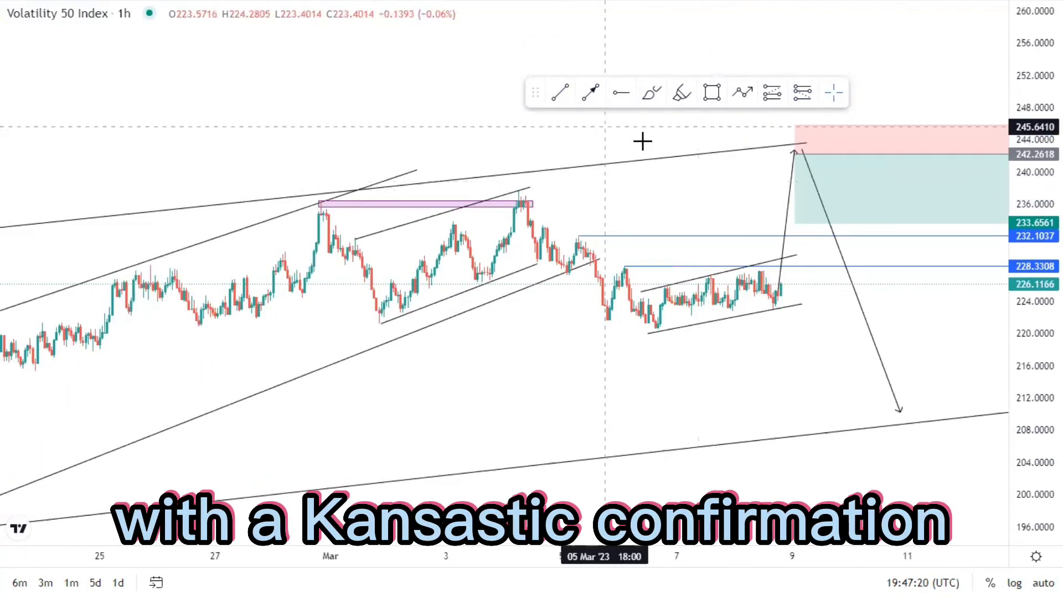
pyautogui.moveTo(569, 200); pyautogui.dragTo(460, 204)
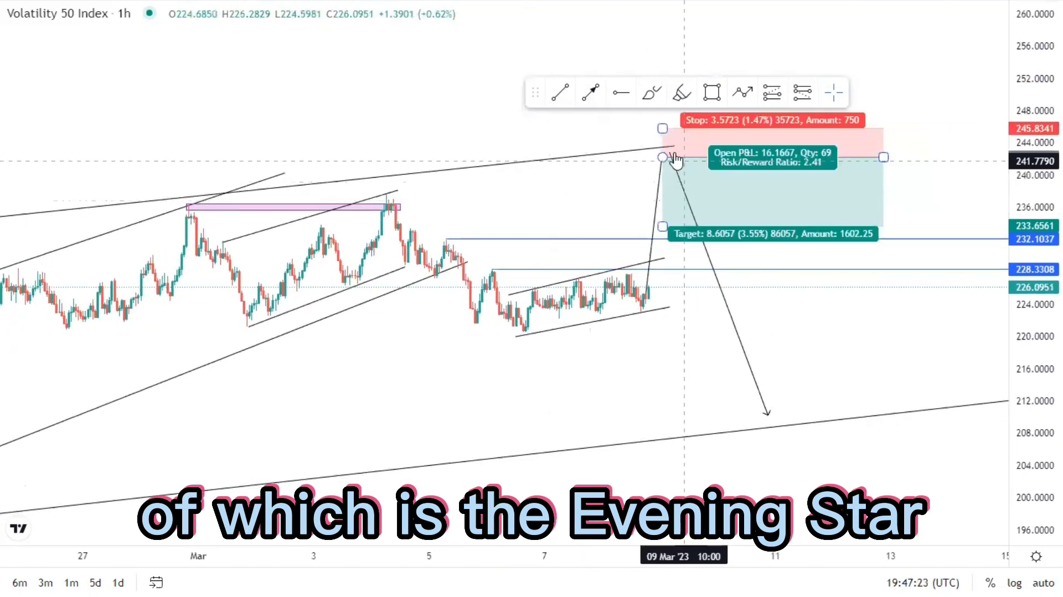
pyautogui.moveTo(657, 220); pyautogui.dragTo(659, 380)
pyautogui.moveTo(595, 357); pyautogui.dragTo(554, 343)
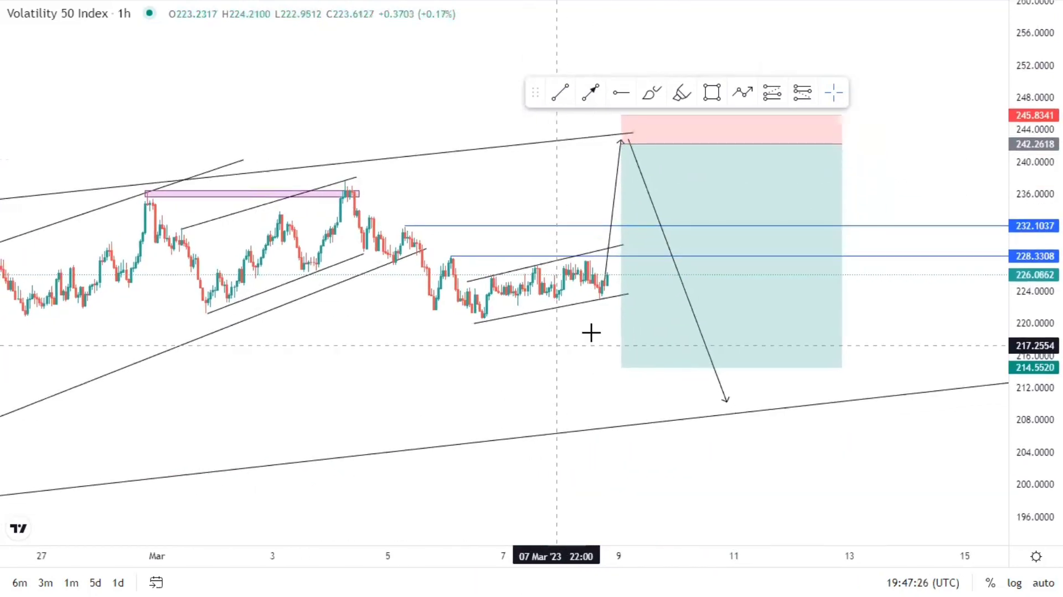
# Raise the short position's target to about 236.3, just above the 232.1 ray
pyautogui.scroll(-5, 595, 331)
pyautogui.moveTo(1022, 189); pyautogui.dragTo(1019, 244)
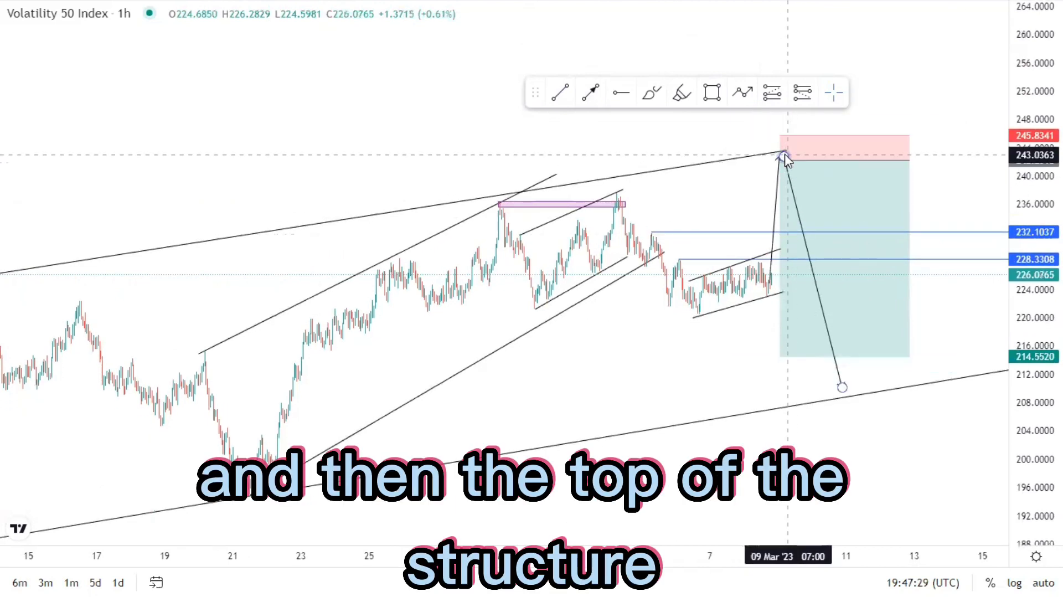
pyautogui.moveTo(702, 359); pyautogui.dragTo(654, 333)
pyautogui.moveTo(732, 330); pyautogui.dragTo(739, 182)
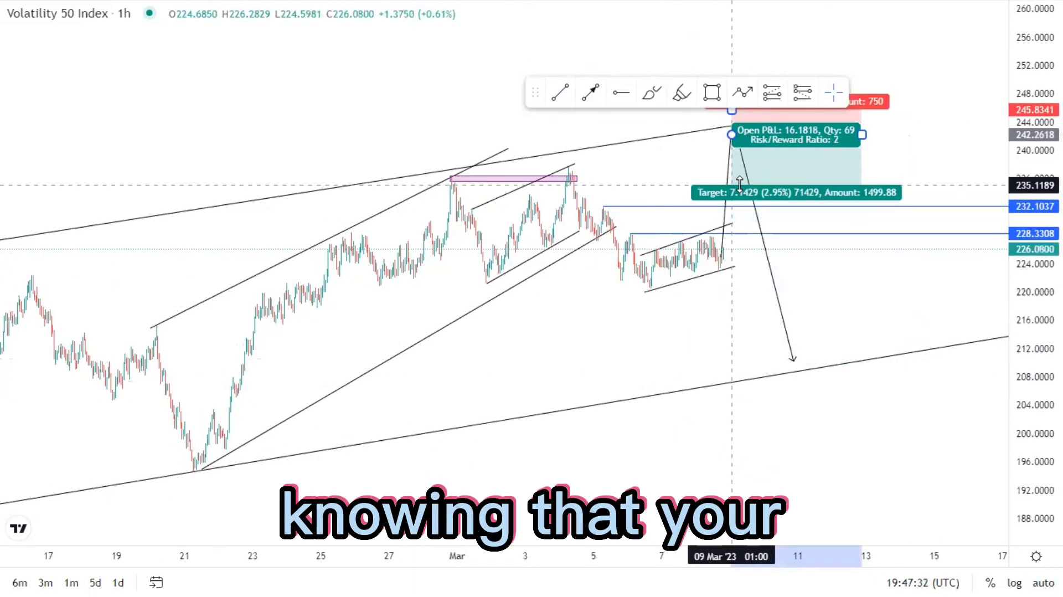
pyautogui.moveTo(735, 273); pyautogui.dragTo(730, 290)
pyautogui.moveTo(727, 203)
pyautogui.mouseDown()
pyautogui.moveTo(727, 178)
pyautogui.moveTo(734, 194)
pyautogui.mouseUp()
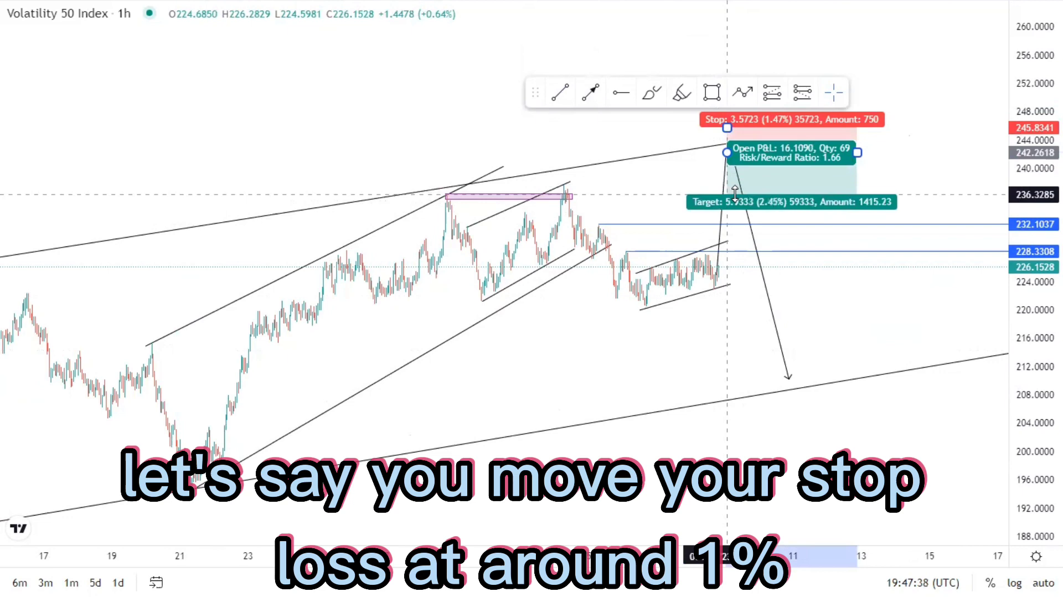
# Brush a break-even line along the short position's entry level, and delete it
pyautogui.click(665, 194)
pyautogui.click(652, 93)
pyautogui.click(725, 152)
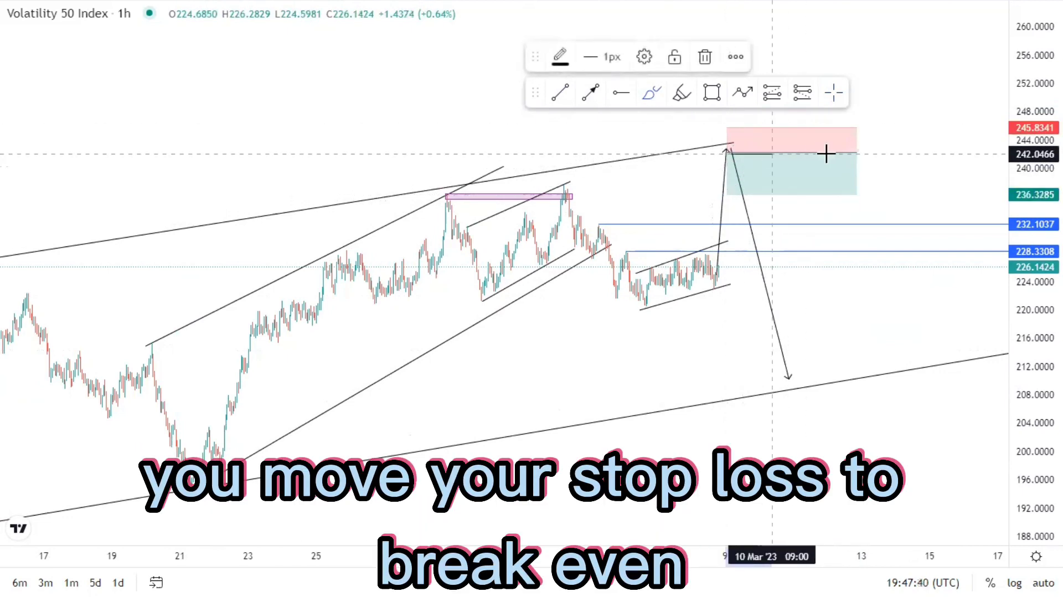
pyautogui.click(709, 57)
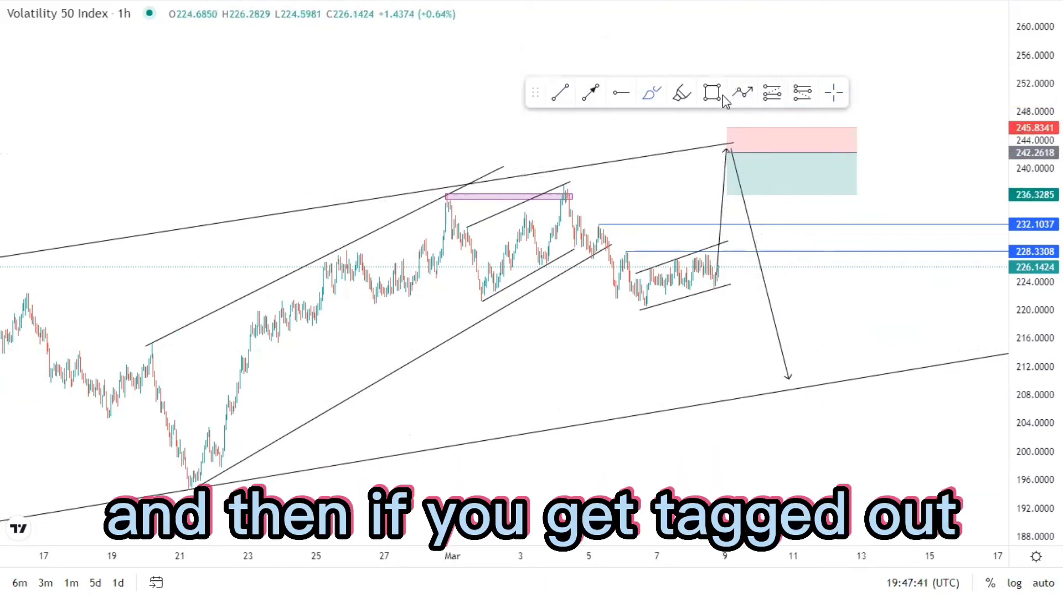
# Lower the short position's target to about 208.2 at the outer channel's lower line
pyautogui.click(834, 93)
pyautogui.moveTo(727, 194); pyautogui.dragTo(736, 279)
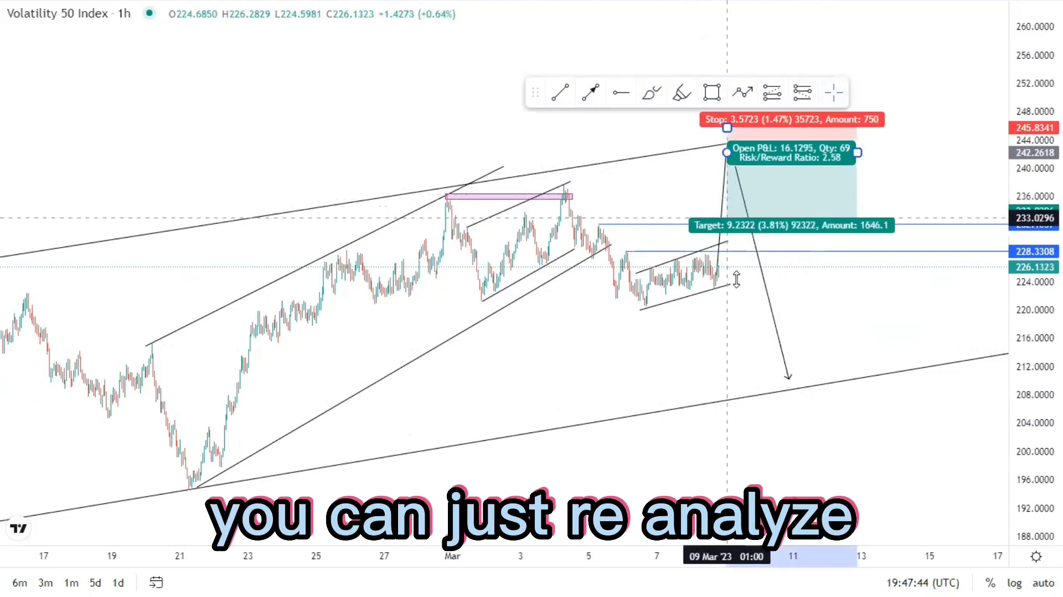
pyautogui.moveTo(726, 218); pyautogui.dragTo(719, 389)
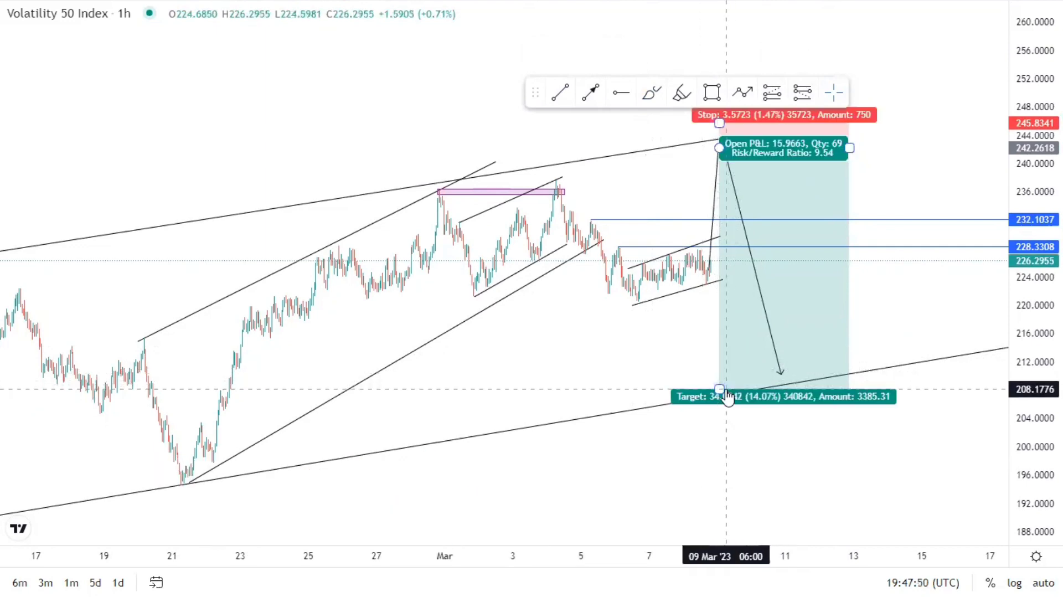
pyautogui.scroll(-5, 807, 325)
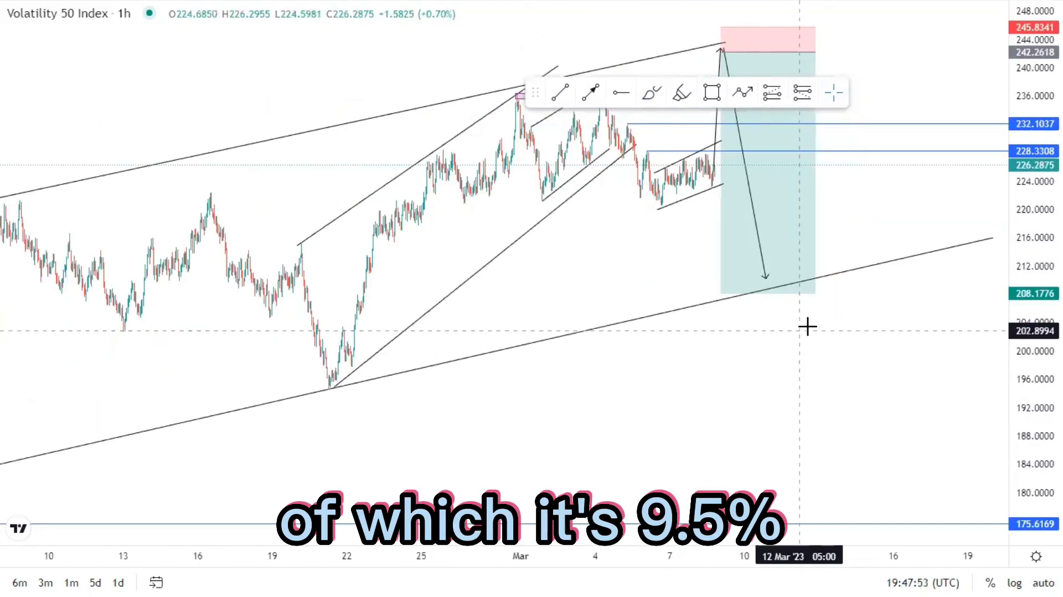
pyautogui.scroll(-3, 897, 363)
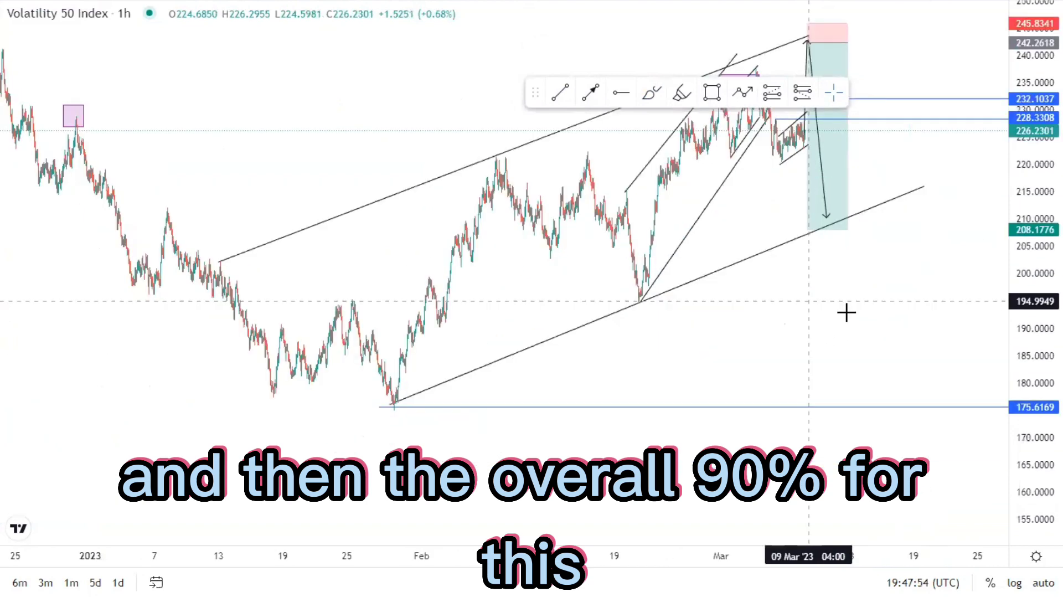
# Lower the short position's target to about 175.8 at the 175.6 level, and further to about 137.9 at the lowest level
pyautogui.moveTo(833, 239); pyautogui.dragTo(834, 378)
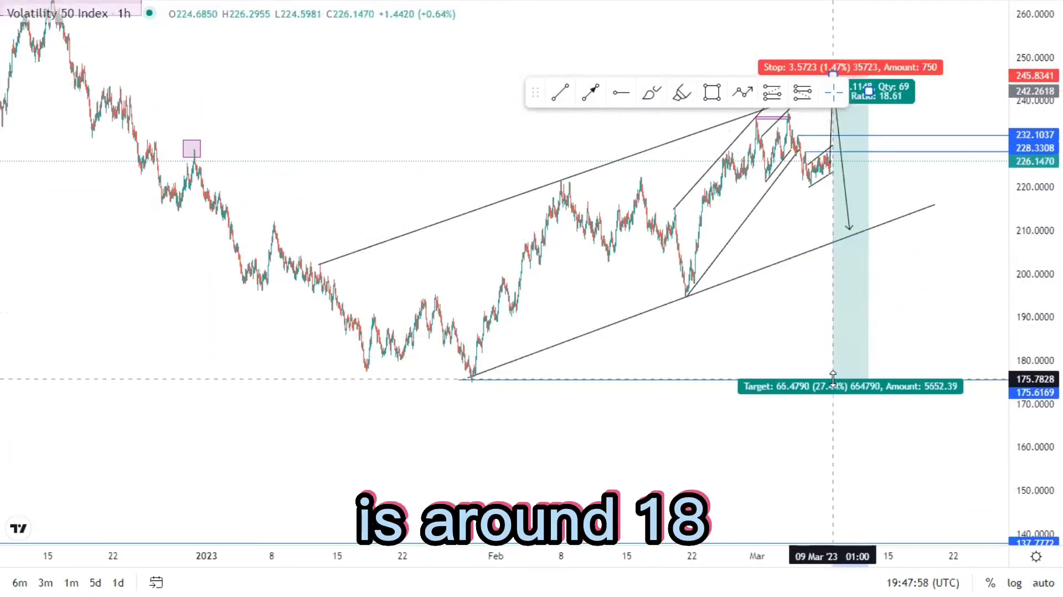
pyautogui.click(750, 355)
pyautogui.moveTo(823, 303); pyautogui.dragTo(829, 434)
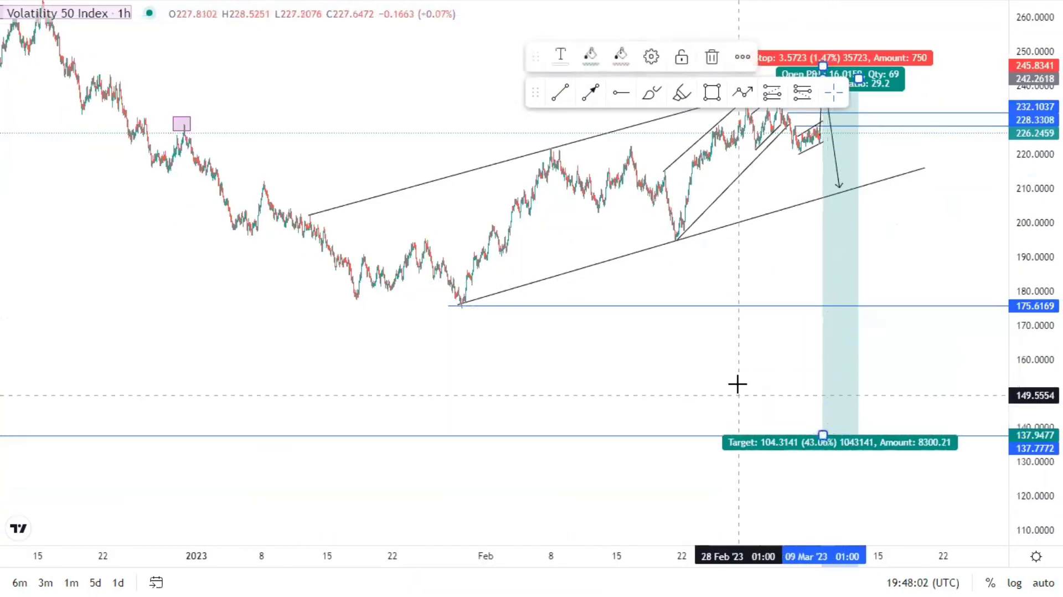
pyautogui.click(736, 384)
# Delete the short position placed at the outer channel's top
pyautogui.scroll(3, 699, 370)
pyautogui.moveTo(640, 278); pyautogui.dragTo(750, 342)
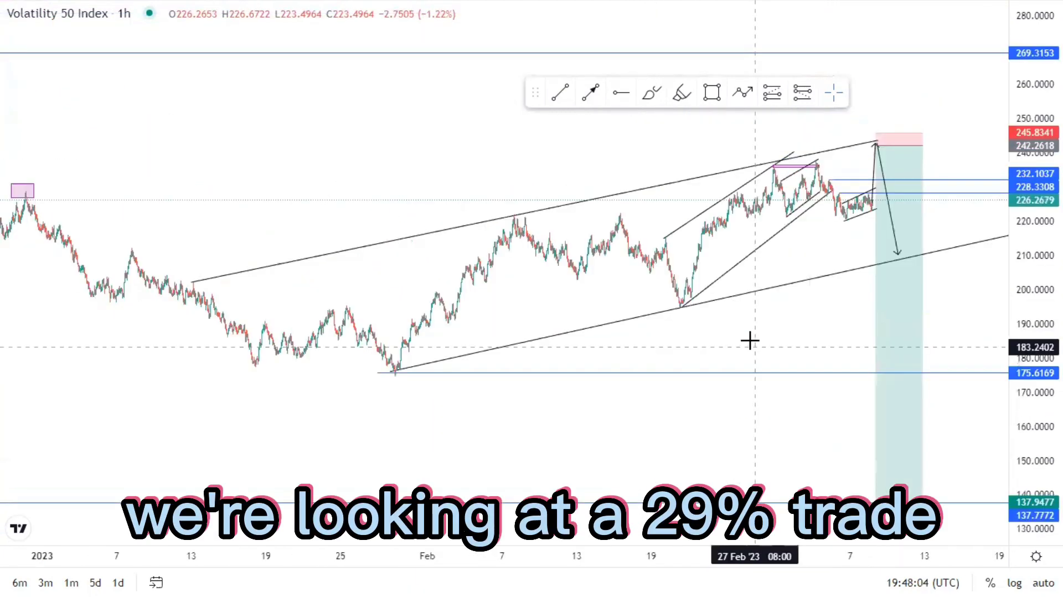
pyautogui.scroll(5, 750, 341)
pyautogui.moveTo(1033, 341); pyautogui.dragTo(1033, 207)
pyautogui.moveTo(733, 221); pyautogui.dragTo(773, 276)
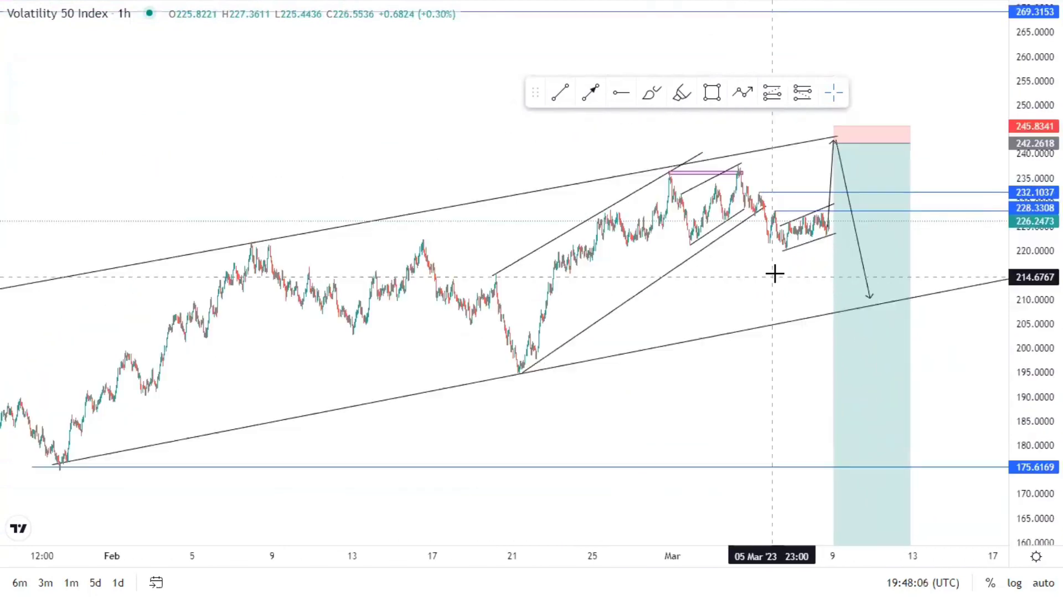
pyautogui.scroll(4, 787, 274)
pyautogui.moveTo(1027, 270); pyautogui.dragTo(1027, 124)
pyautogui.click(849, 227)
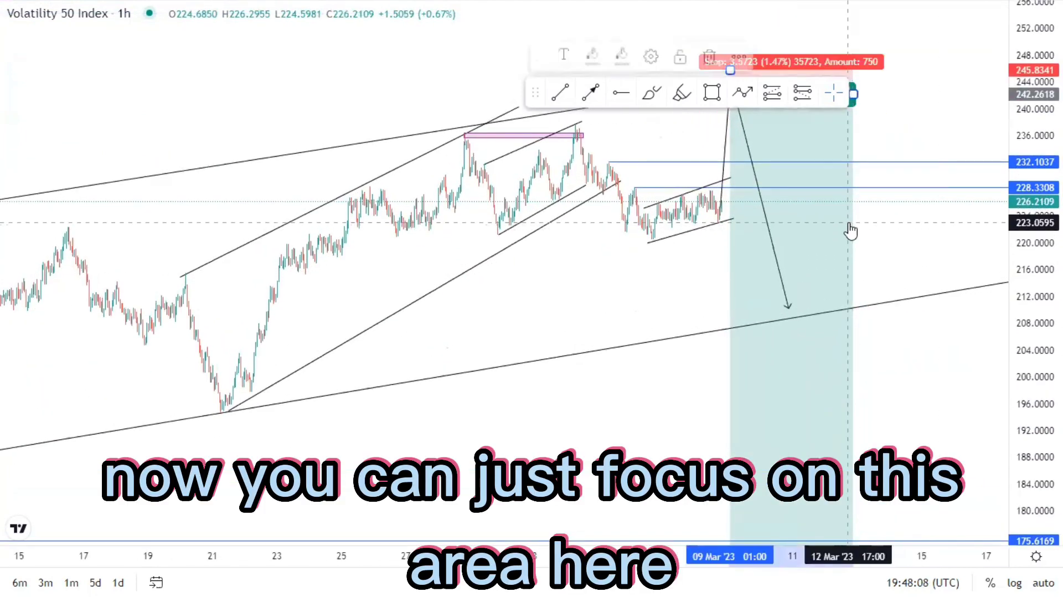
pyautogui.press('Delete')
# Delete the upward and downward projection arrows that meet at the outer channel's upper line
pyautogui.moveTo(911, 264); pyautogui.dragTo(959, 285)
pyautogui.scroll(3, 768, 306)
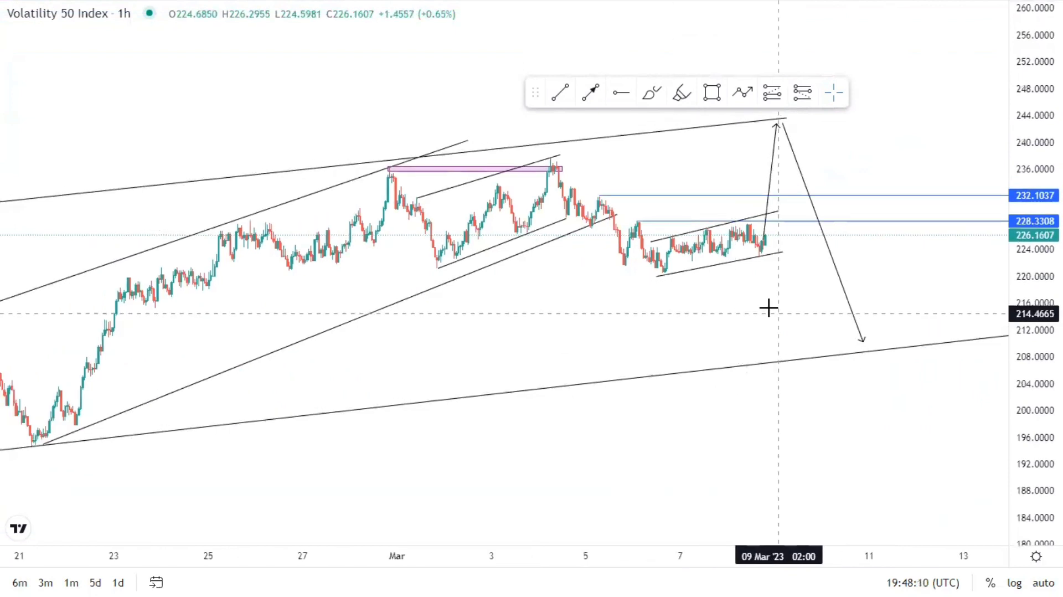
pyautogui.click(732, 183)
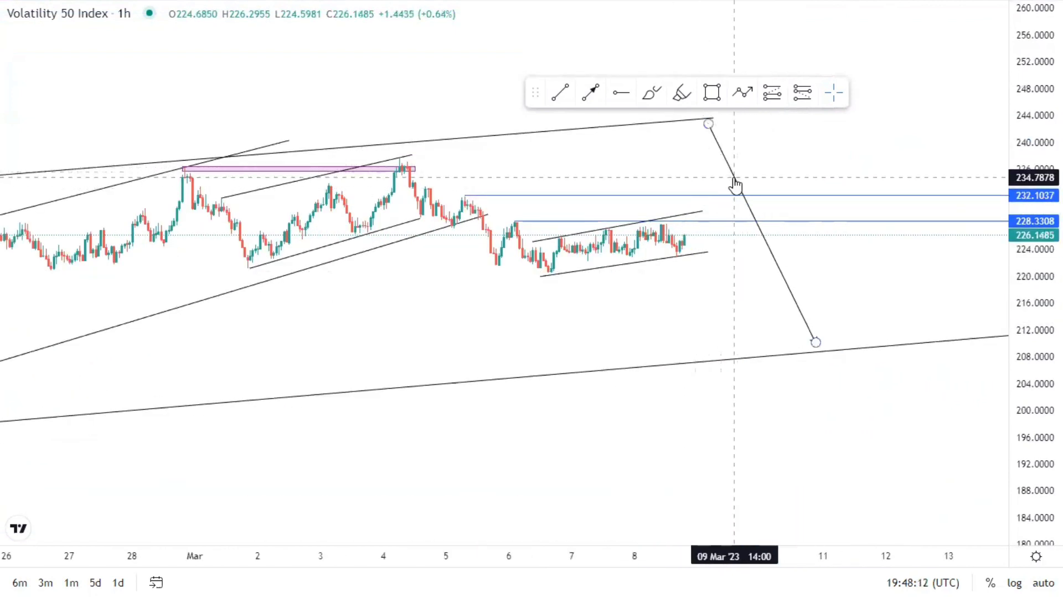
pyautogui.press('Delete')
# Change the chart interval to 15 minutes
pyautogui.write('1')
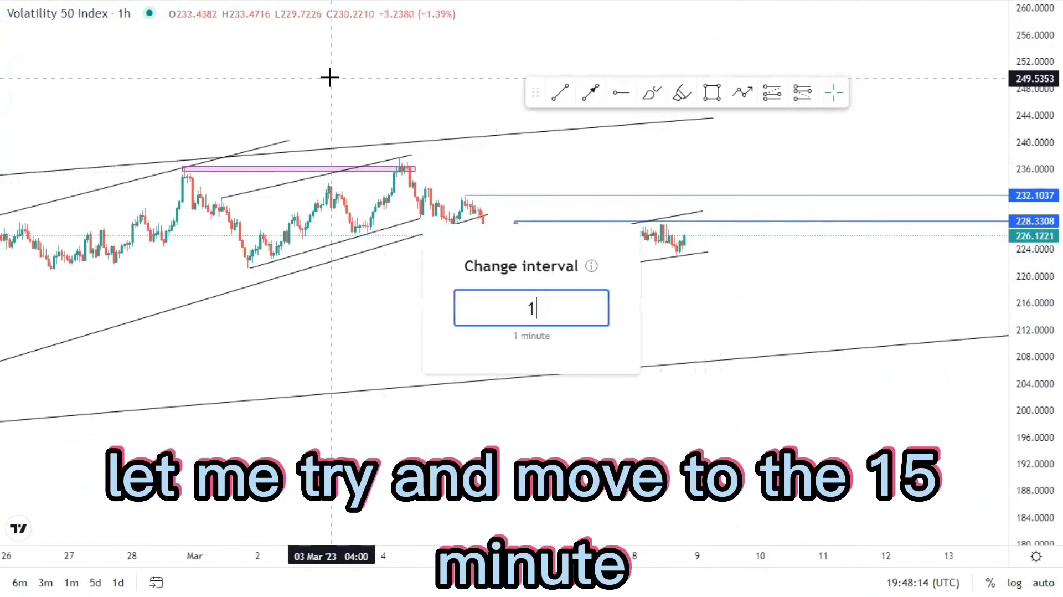
pyautogui.write('5')
pyautogui.press('Return')
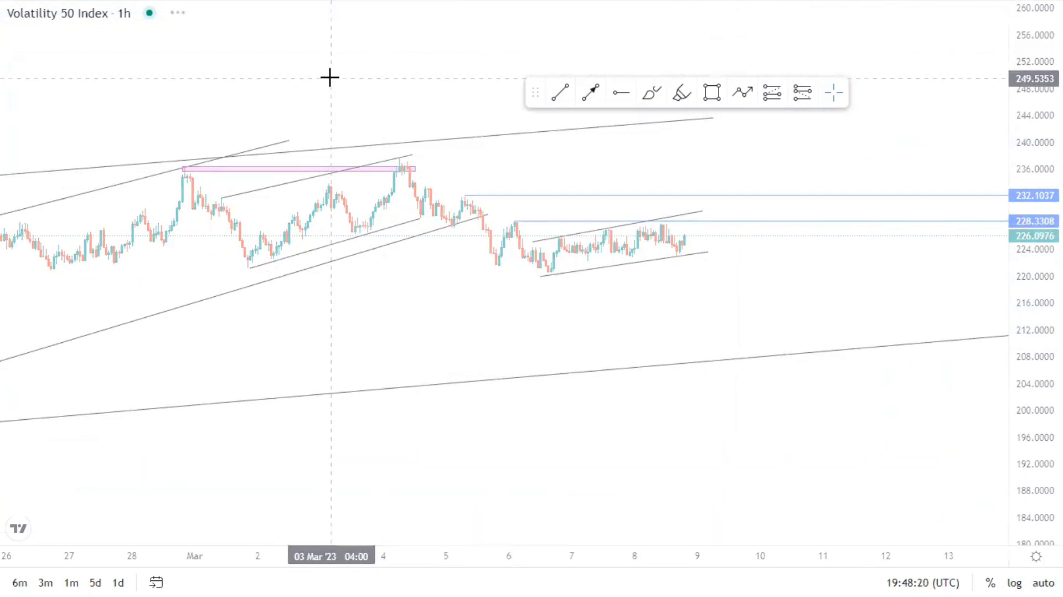
# Refine the small ascending channel's upper line by moving its start to about 225.4 on 6 March at 10:15
pyautogui.scroll(-5, 724, 246)
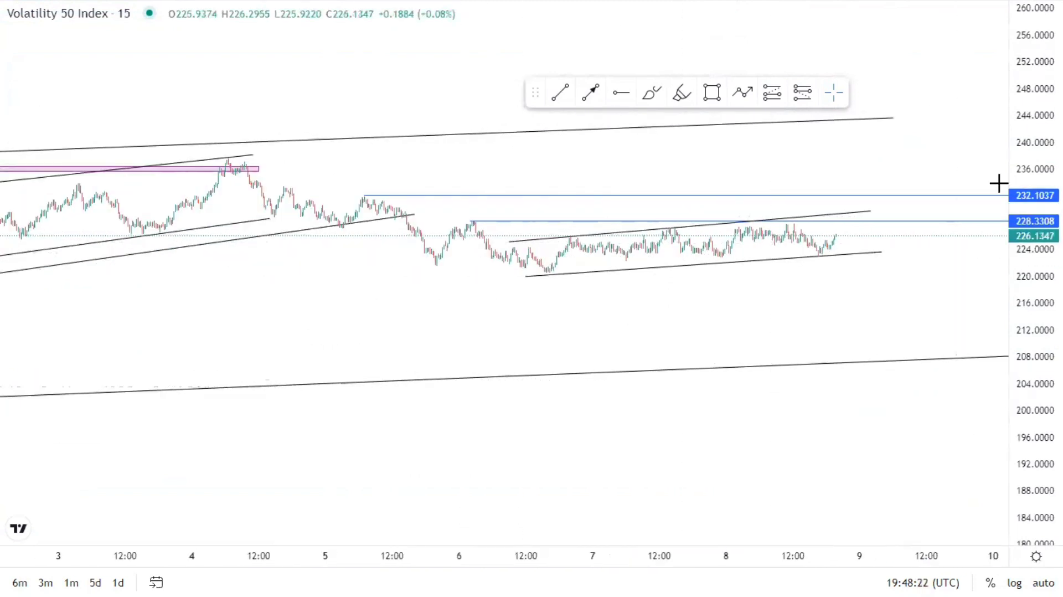
pyautogui.scroll(5, 735, 320)
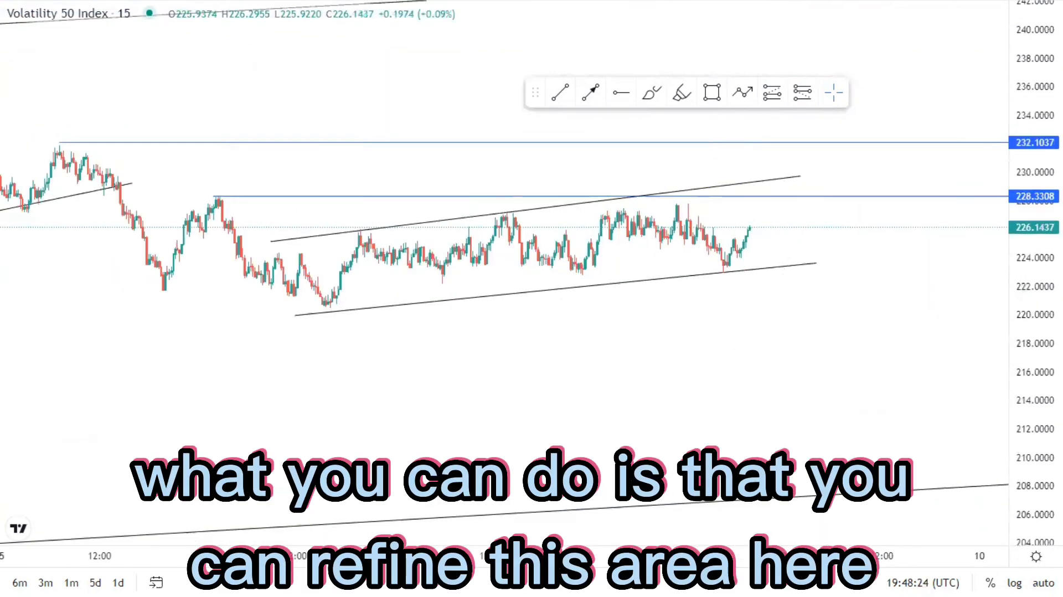
pyautogui.moveTo(1033, 322); pyautogui.dragTo(932, 279)
pyautogui.moveTo(709, 349); pyautogui.dragTo(715, 362)
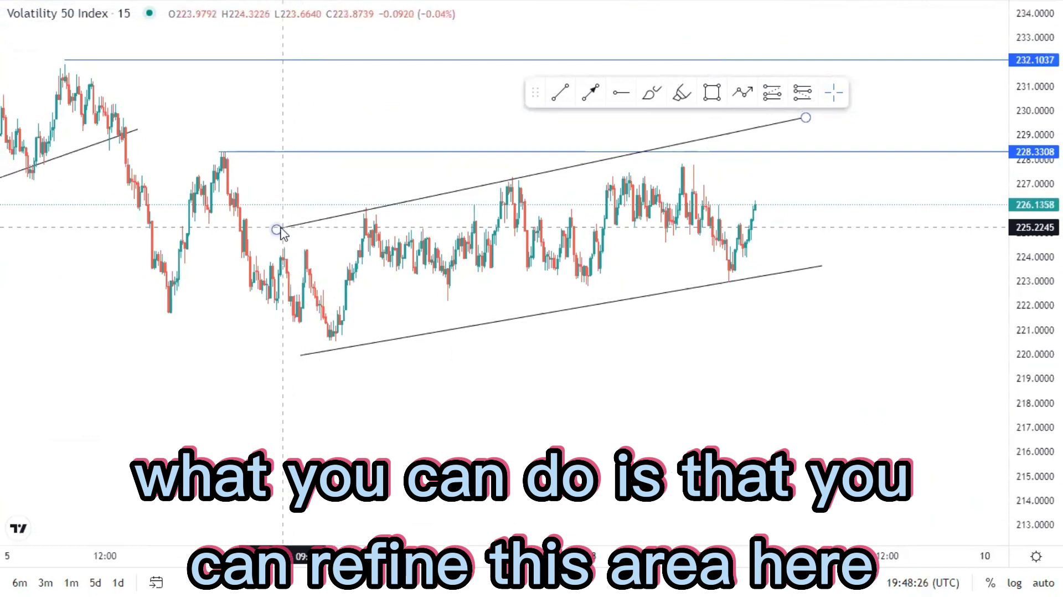
pyautogui.moveTo(279, 227); pyautogui.dragTo(280, 224)
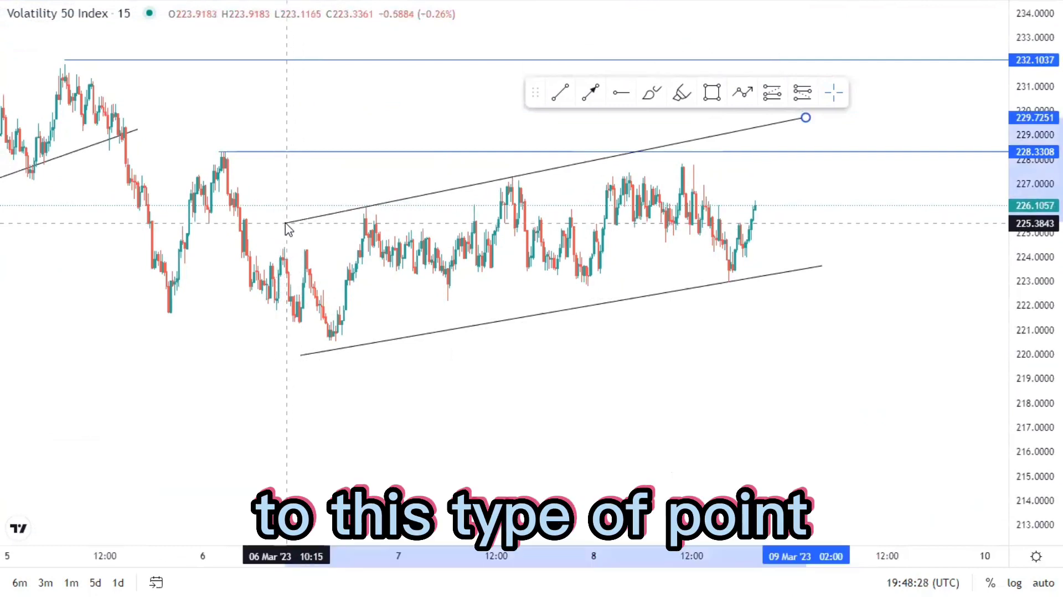
# Move the small channel's lower line start to the low at about 220.56 and its end to about 223.6 on 9 March
pyautogui.click(304, 355)
pyautogui.moveTo(304, 354); pyautogui.dragTo(324, 339)
pyautogui.click(842, 268)
pyautogui.moveTo(822, 266); pyautogui.dragTo(838, 265)
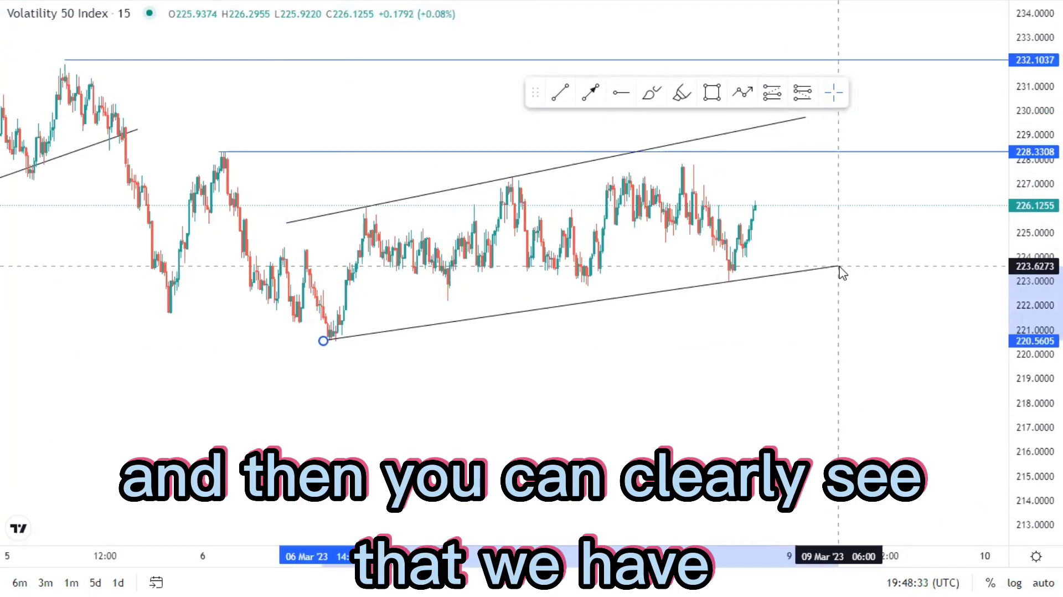
# Brush circles around the two touches on the small channel's upper line and the two touches on its lower line
pyautogui.click(821, 363)
pyautogui.moveTo(820, 363); pyautogui.dragTo(820, 389)
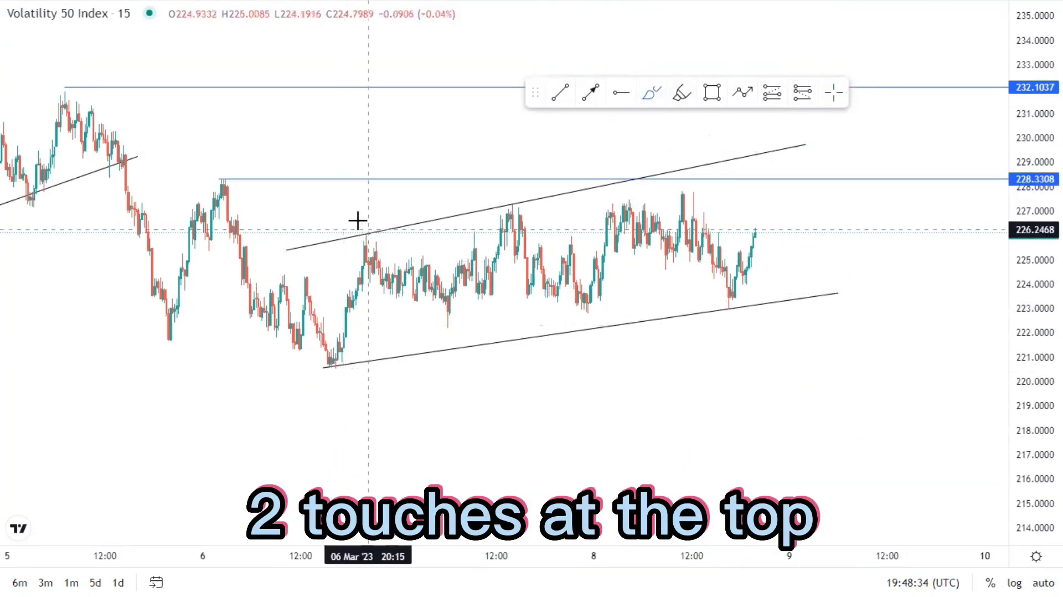
pyautogui.moveTo(357, 223); pyautogui.dragTo(360, 223)
pyautogui.moveTo(503, 194); pyautogui.dragTo(514, 194)
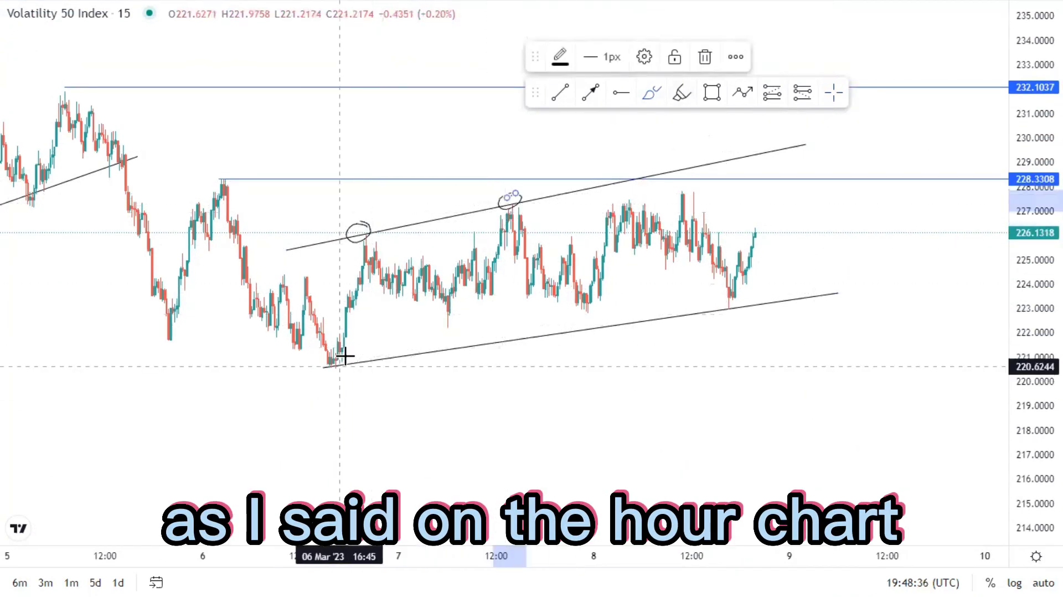
pyautogui.moveTo(332, 355); pyautogui.dragTo(336, 357)
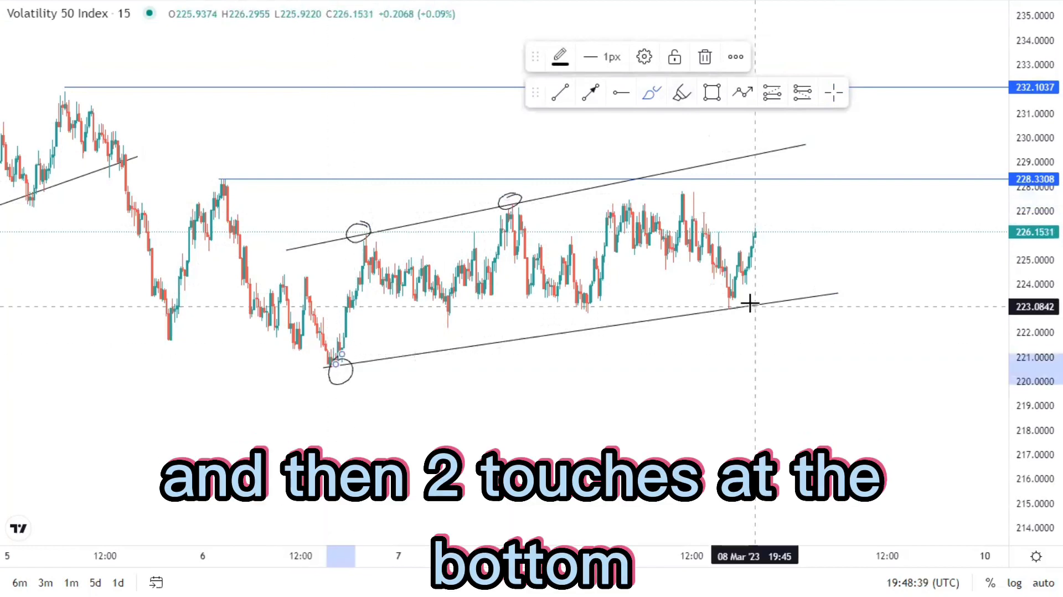
pyautogui.moveTo(744, 304); pyautogui.dragTo(747, 311)
# Delete the brushed circles around the small channel's touch points
pyautogui.click(705, 58)
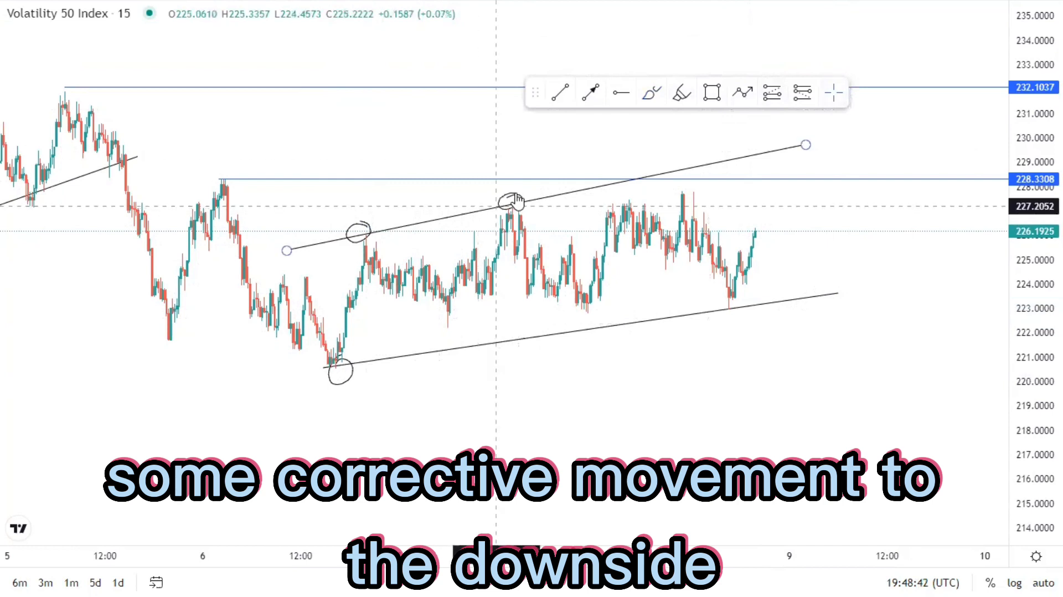
pyautogui.press('Delete')
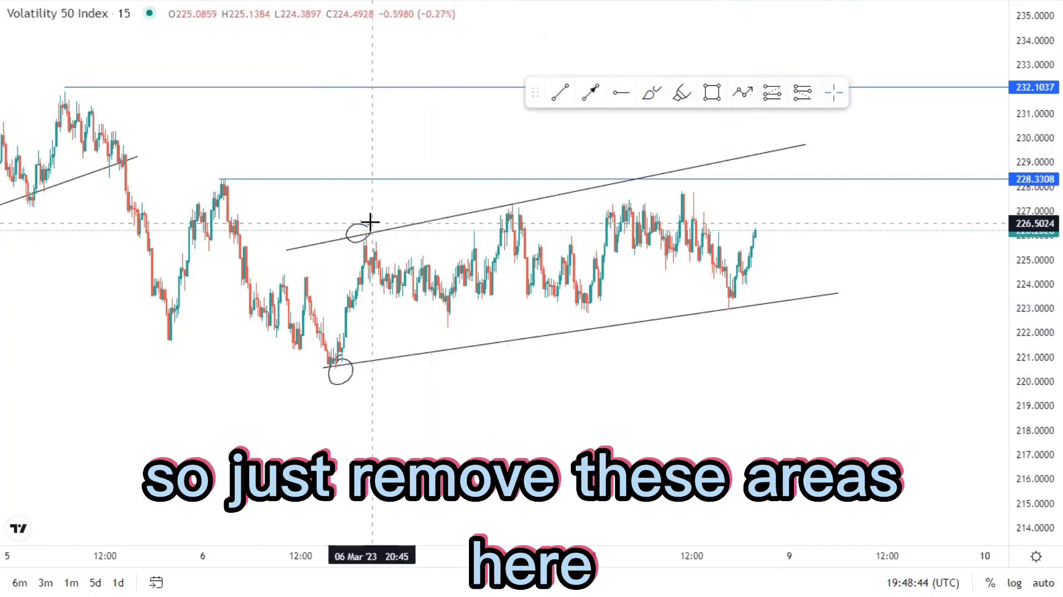
pyautogui.press('Delete')
pyautogui.press('Delete')
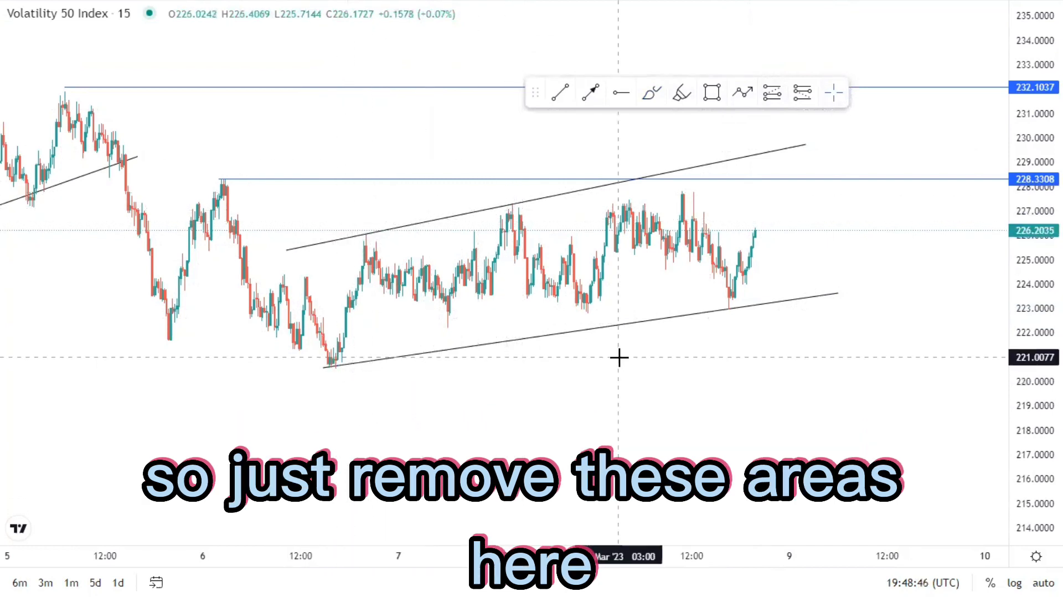
# Add a horizontal ray at 227.2 from the 7 March high and draw two descending trend lines enclosing the latest 8 March drop
pyautogui.moveTo(542, 187); pyautogui.dragTo(536, 209)
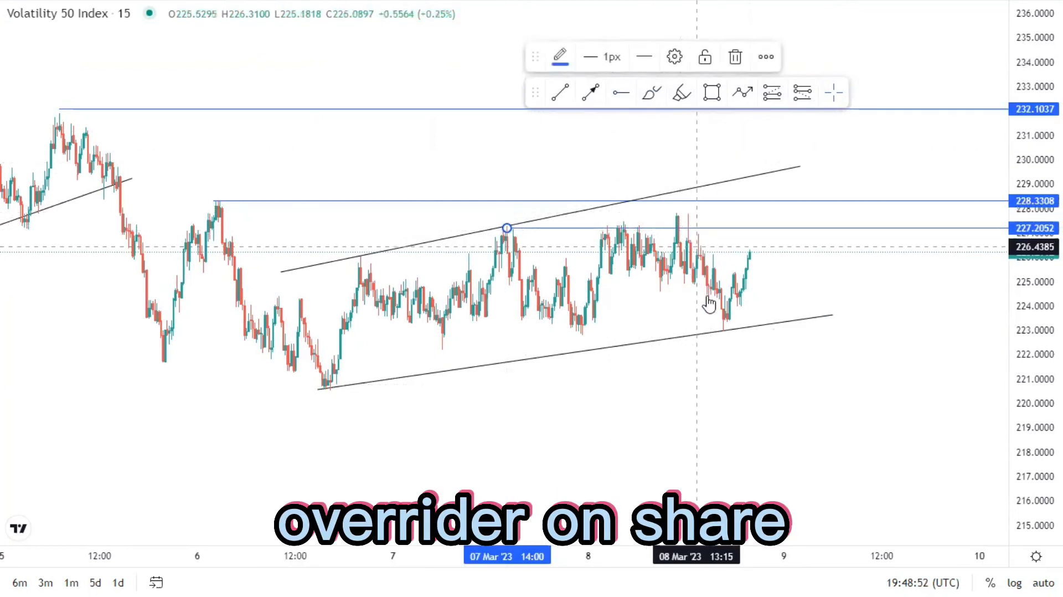
pyautogui.click(562, 94)
pyautogui.click(688, 211)
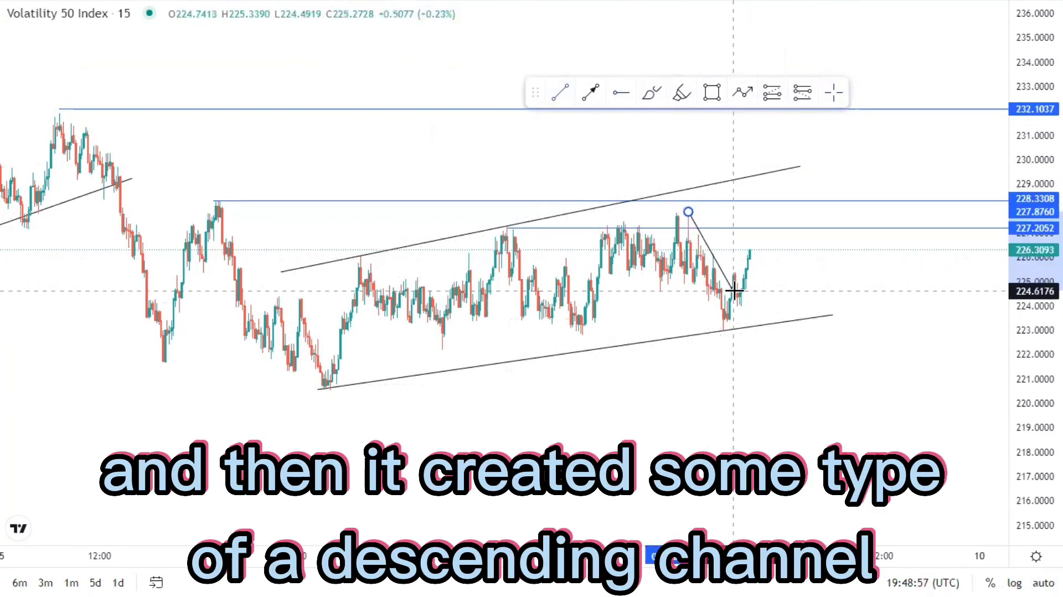
pyautogui.click(740, 300)
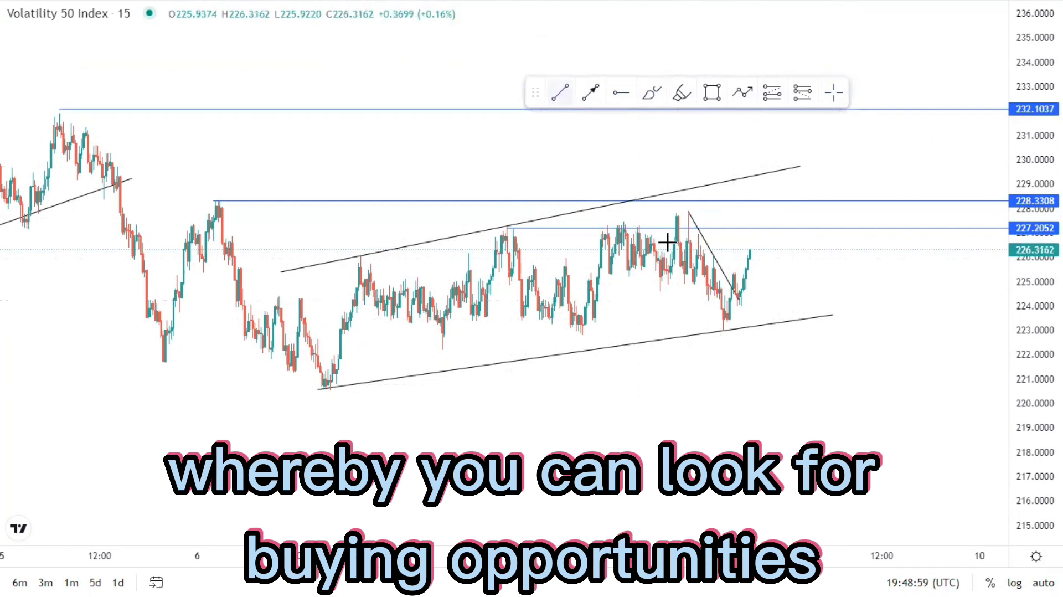
pyautogui.click(673, 260)
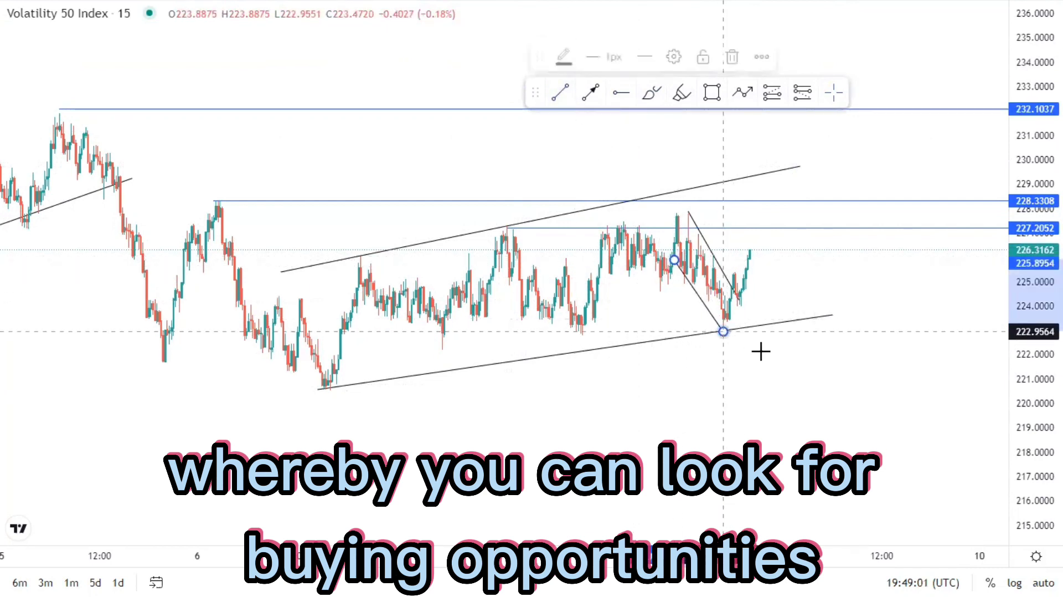
pyautogui.click(722, 331)
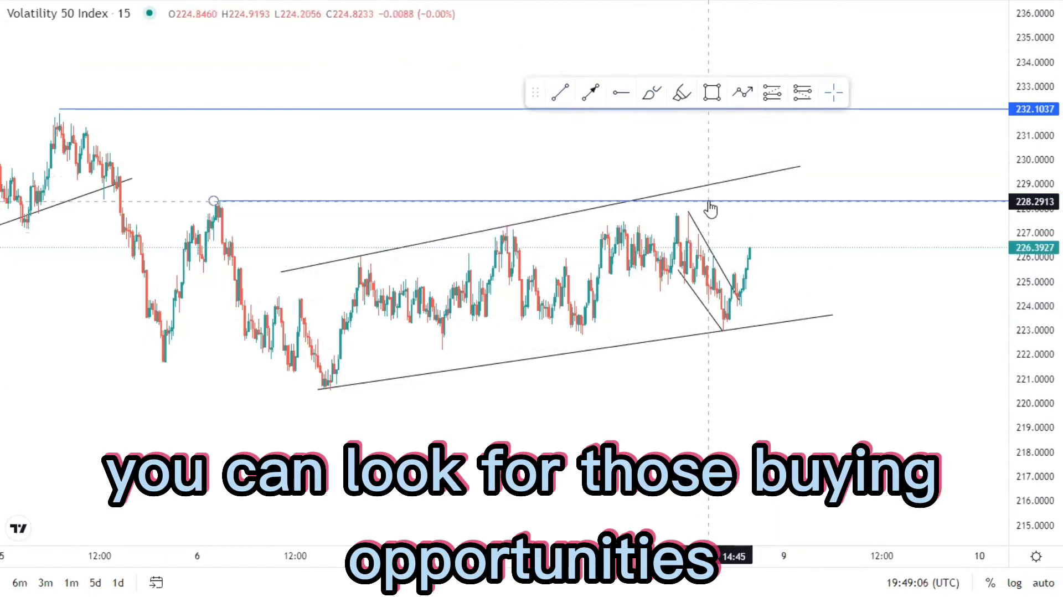
# Draw a zigzag path arrow from the current price up to the small channel's top, through a flag below 228.3, down to about 222
pyautogui.click(709, 203)
pyautogui.click(627, 167)
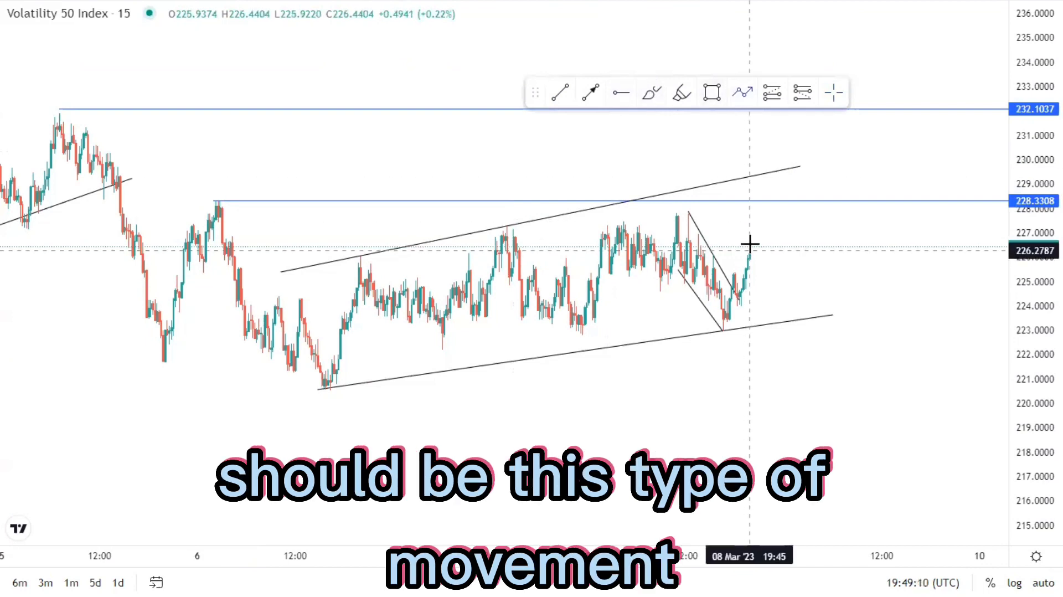
pyautogui.click(769, 196)
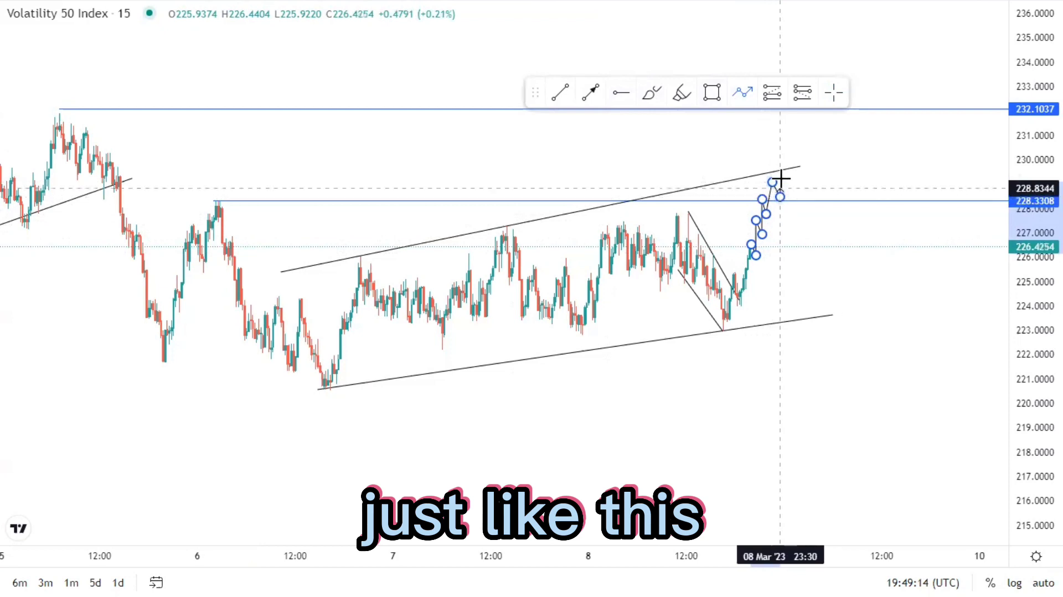
pyautogui.click(784, 197)
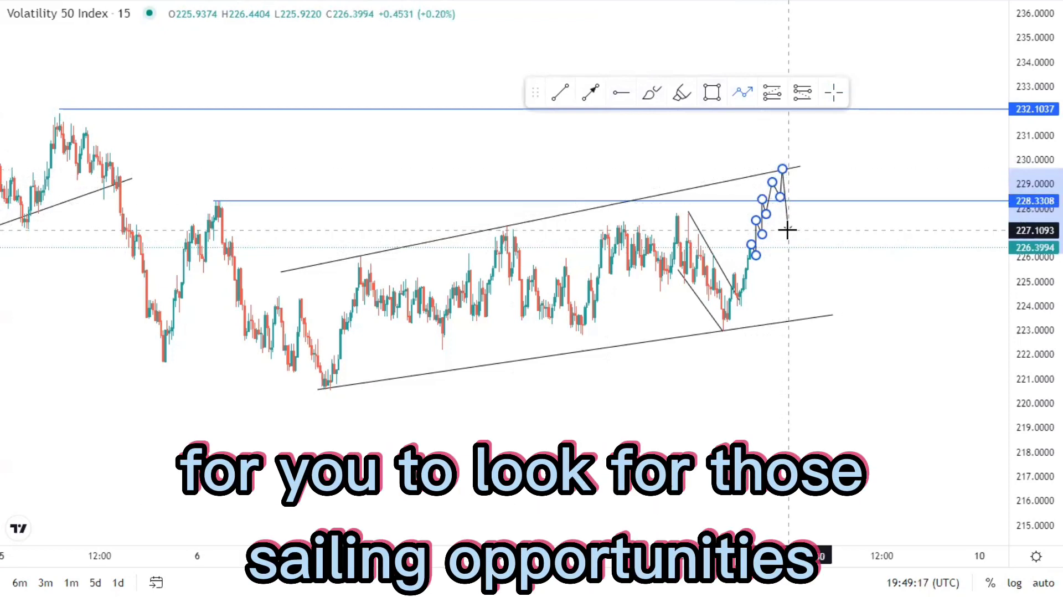
pyautogui.click(802, 205)
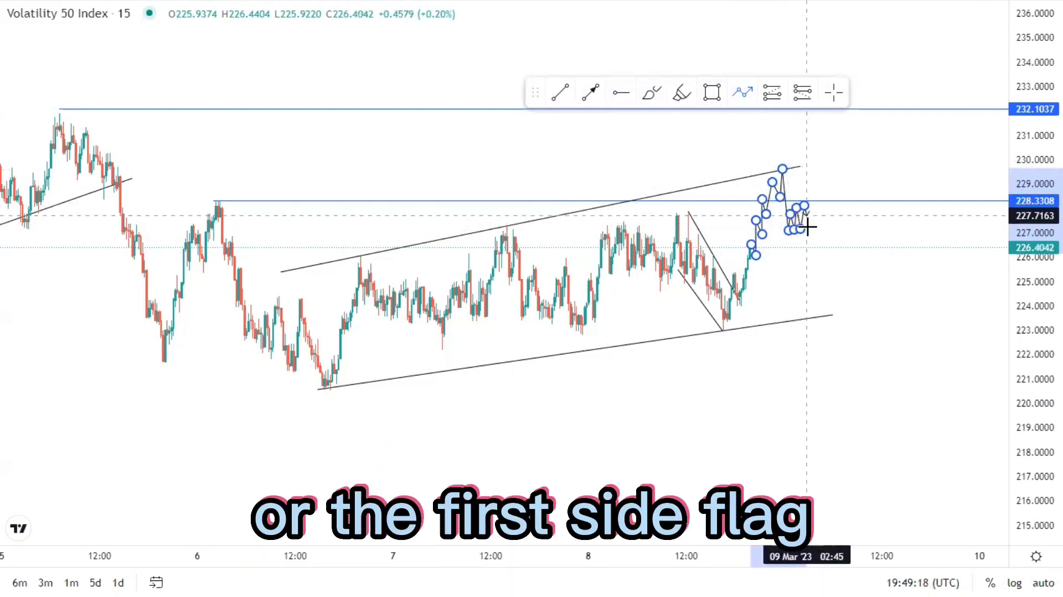
pyautogui.doubleClick(814, 359)
# Draw two steep ascending trend lines as a channel around the projected rise to the small channel's upper line
pyautogui.moveTo(865, 296); pyautogui.dragTo(840, 318)
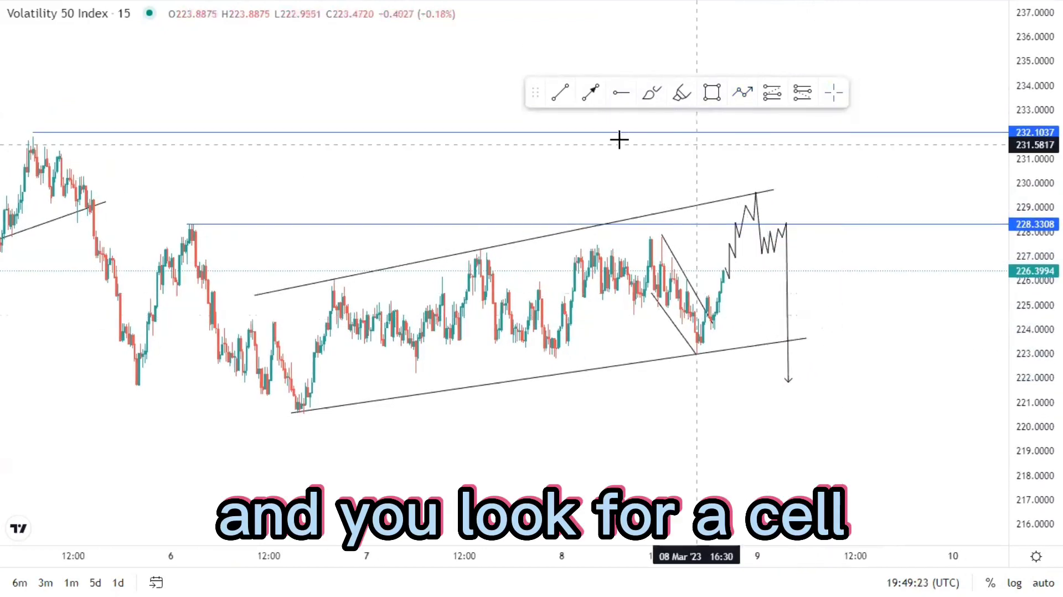
pyautogui.click(745, 191)
pyautogui.click(818, 184)
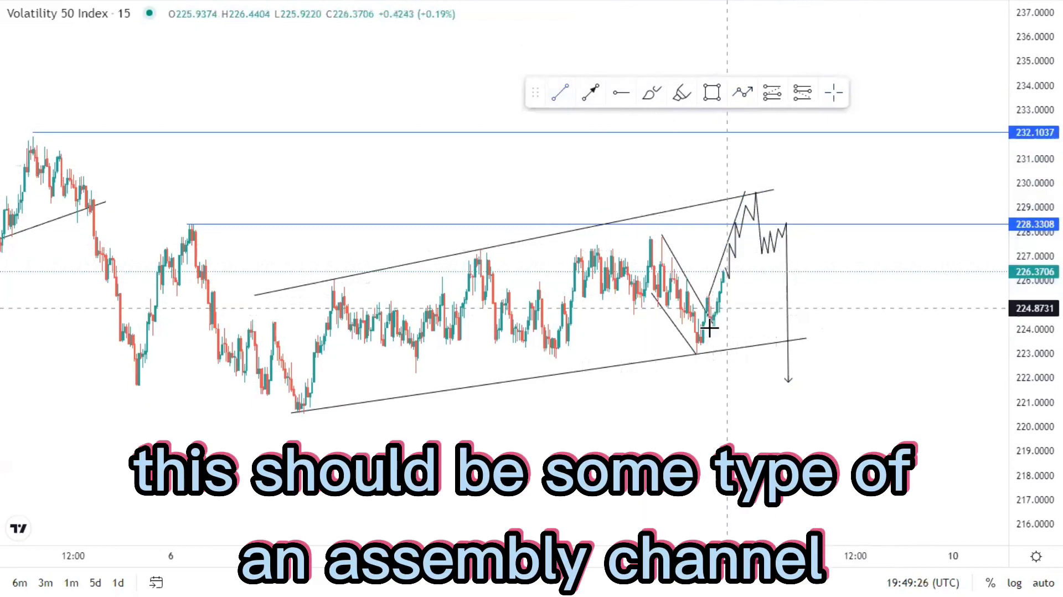
pyautogui.moveTo(743, 254); pyautogui.dragTo(757, 211)
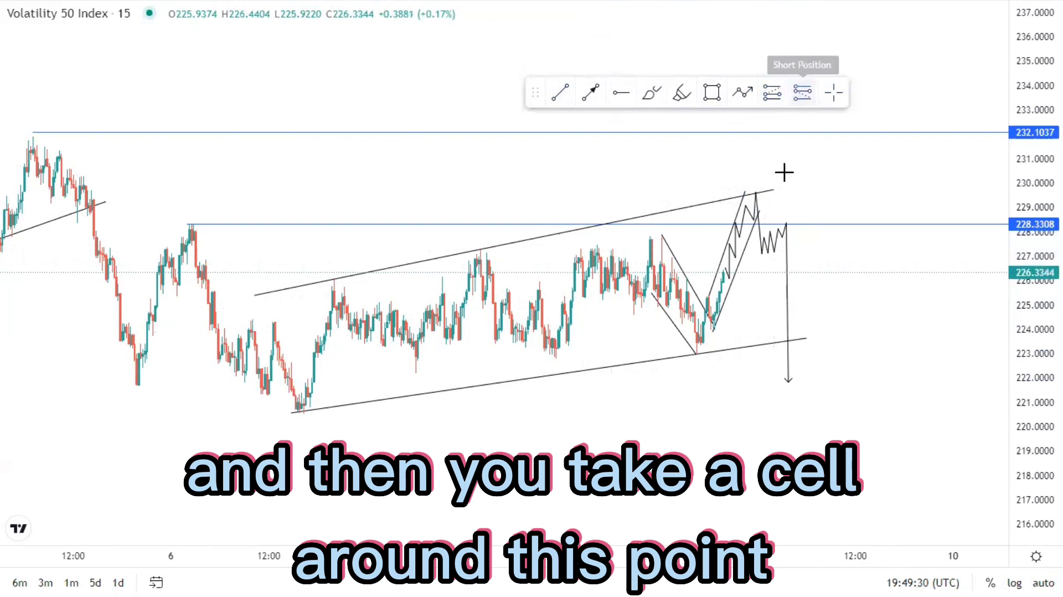
# Place a short position at the projected peak with entry about 229.5 and tighten its stop to about 230.2
pyautogui.click(755, 193)
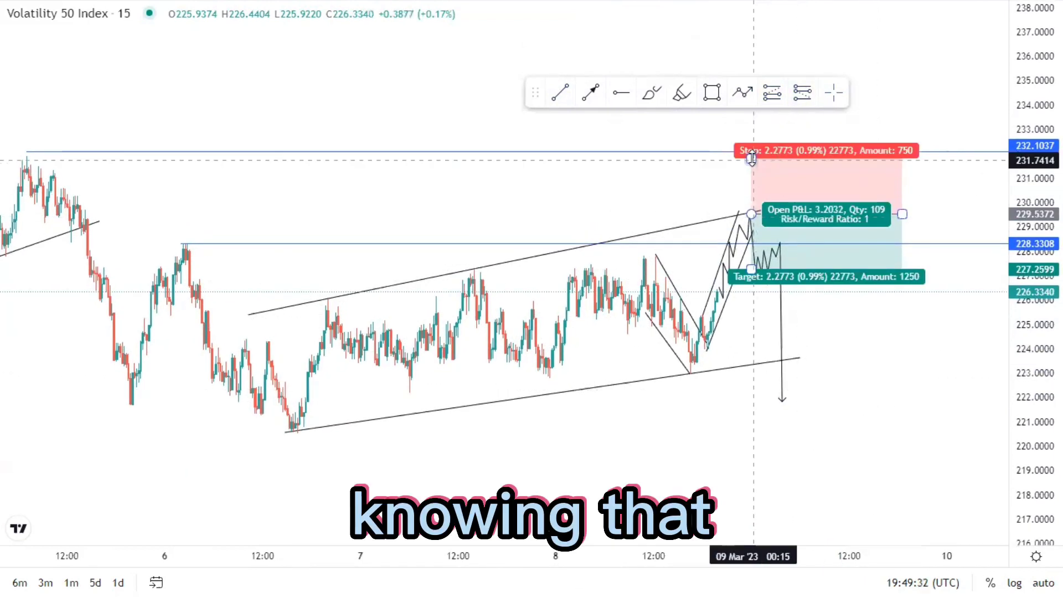
pyautogui.moveTo(752, 158); pyautogui.dragTo(752, 198)
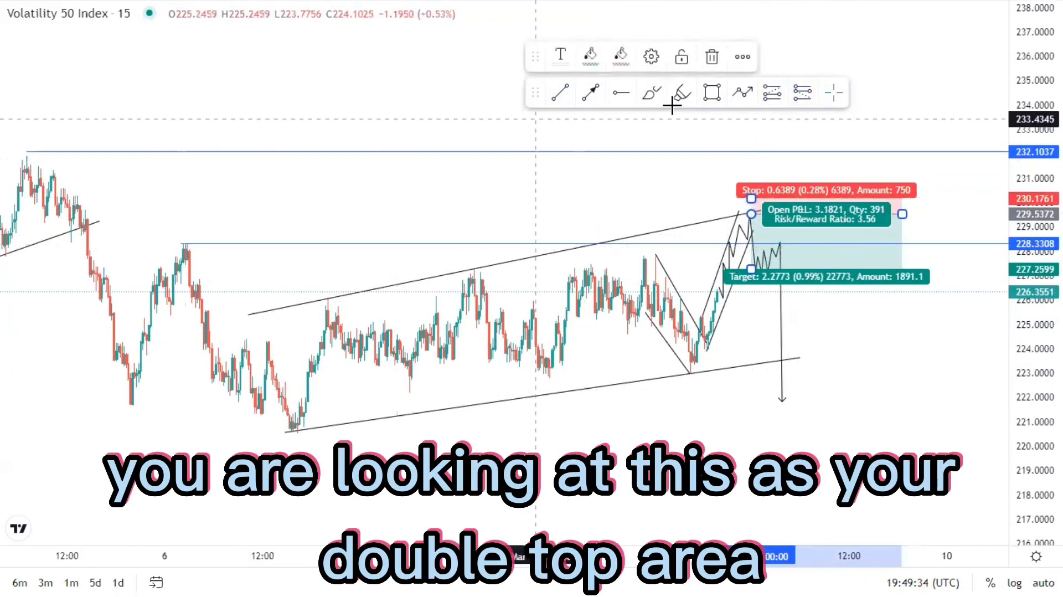
# Draw a small rectangle around the 6 March high, from about 228.6 down to 227.7
pyautogui.click(711, 93)
pyautogui.click(175, 238)
pyautogui.click(206, 257)
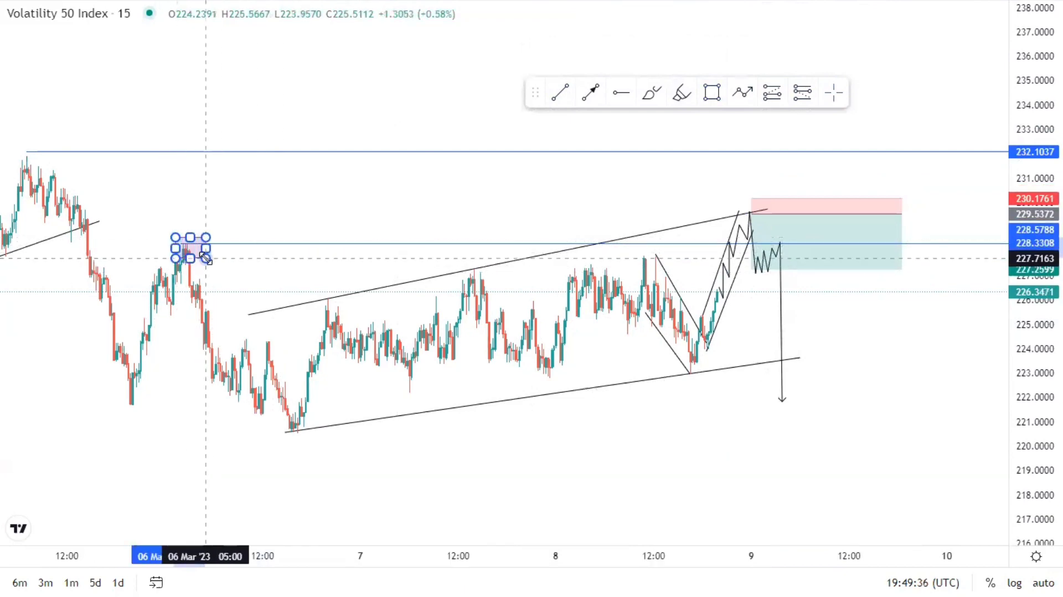
# Lower the upper horizontal level at the 5 March high to about 231.87
pyautogui.click(363, 261)
pyautogui.scroll(-2, 470, 238)
pyautogui.scroll(2, 407, 249)
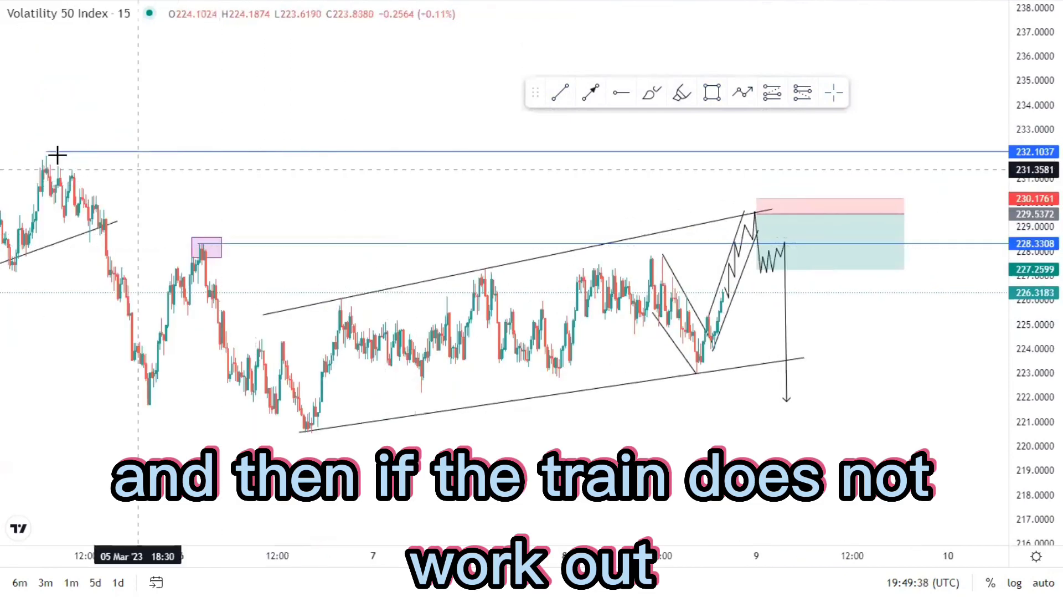
pyautogui.click(49, 158)
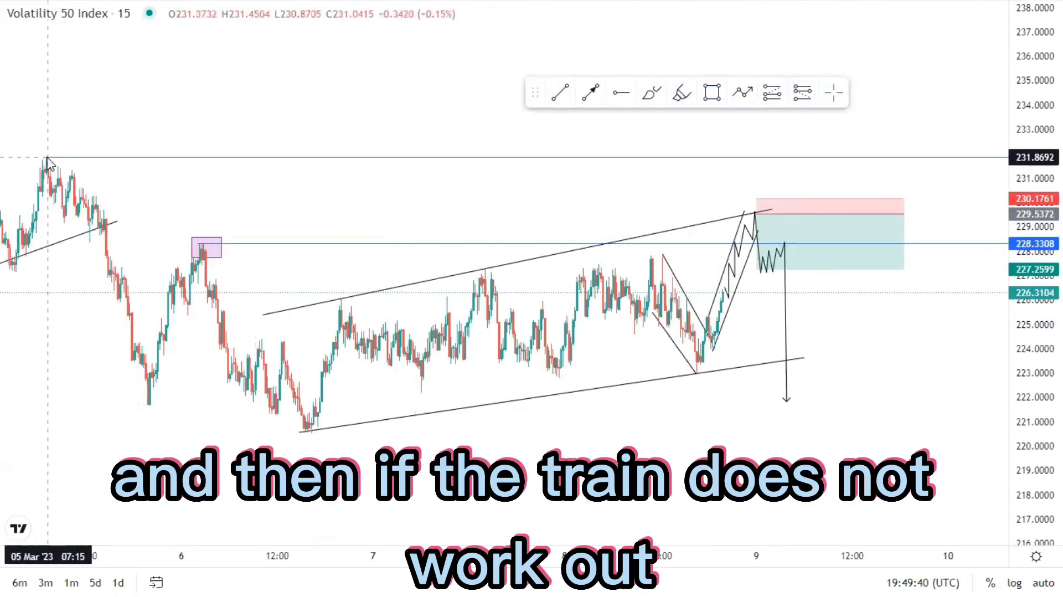
pyautogui.click(124, 169)
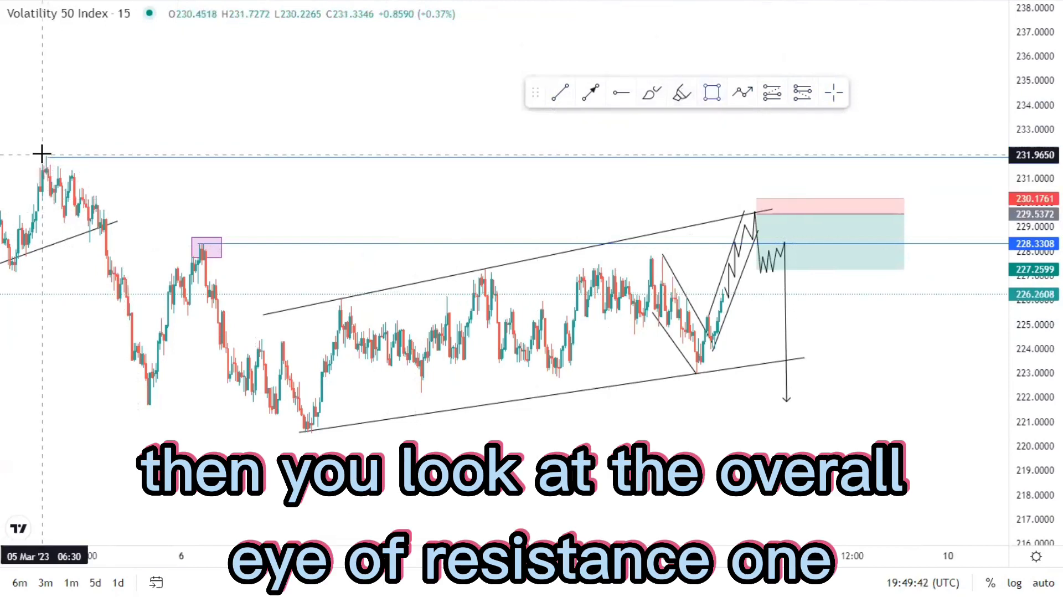
# Draw a small rectangle around the 5 March high, from about 232 down to 231.3
pyautogui.click(103, 185)
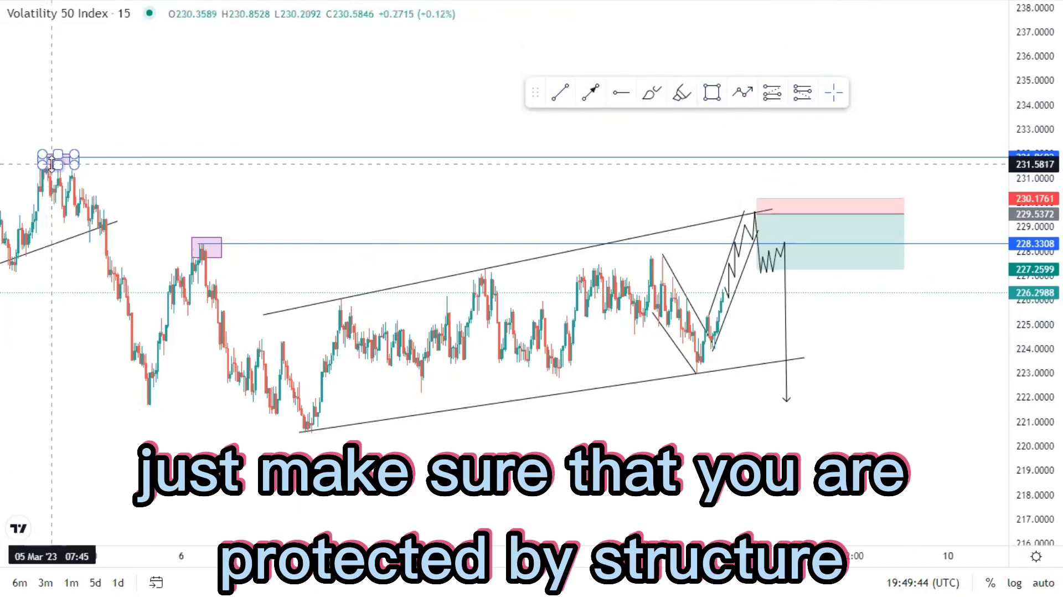
pyautogui.click(58, 162)
pyautogui.moveTo(58, 165); pyautogui.dragTo(58, 171)
pyautogui.moveTo(136, 183); pyautogui.dragTo(245, 203)
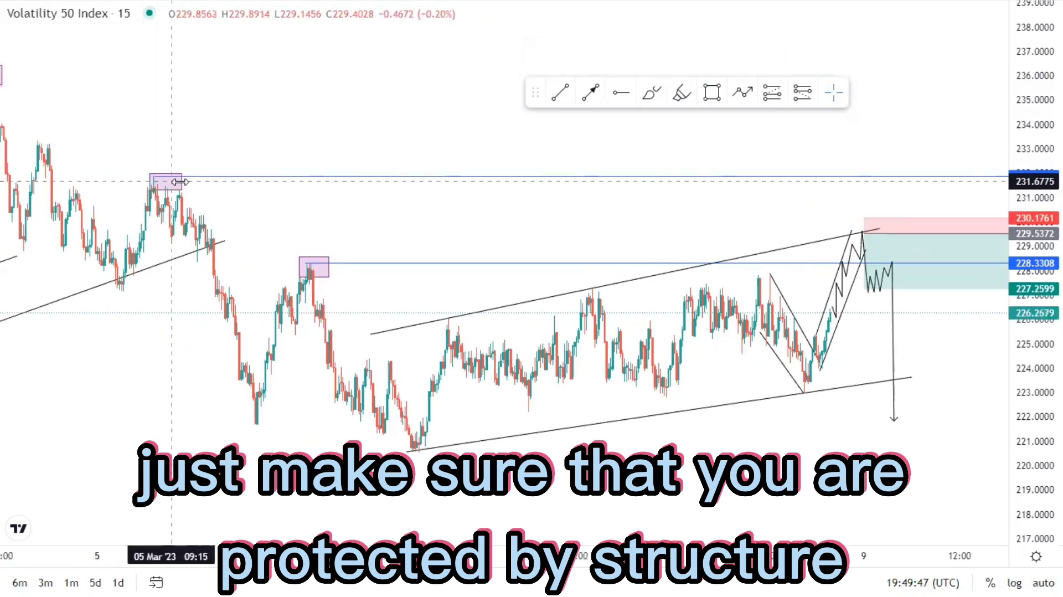
pyautogui.moveTo(312, 211); pyautogui.dragTo(189, 213)
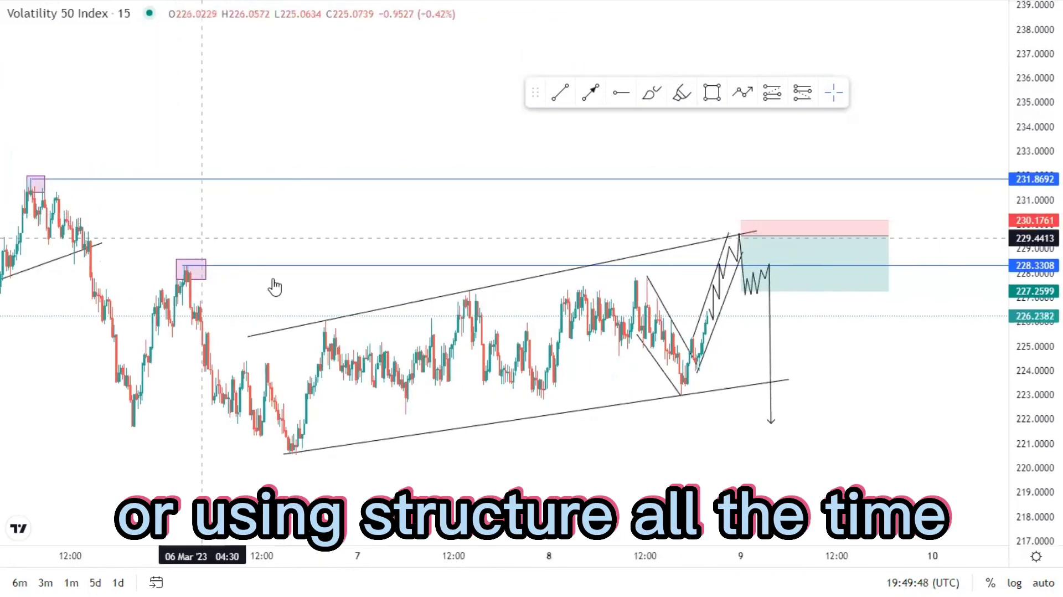
# Move the zigzag projection and its two steep channel lines up so the peak reaches the level at the 5 March high
pyautogui.scroll(-1, 637, 260)
pyautogui.scroll(2, 616, 271)
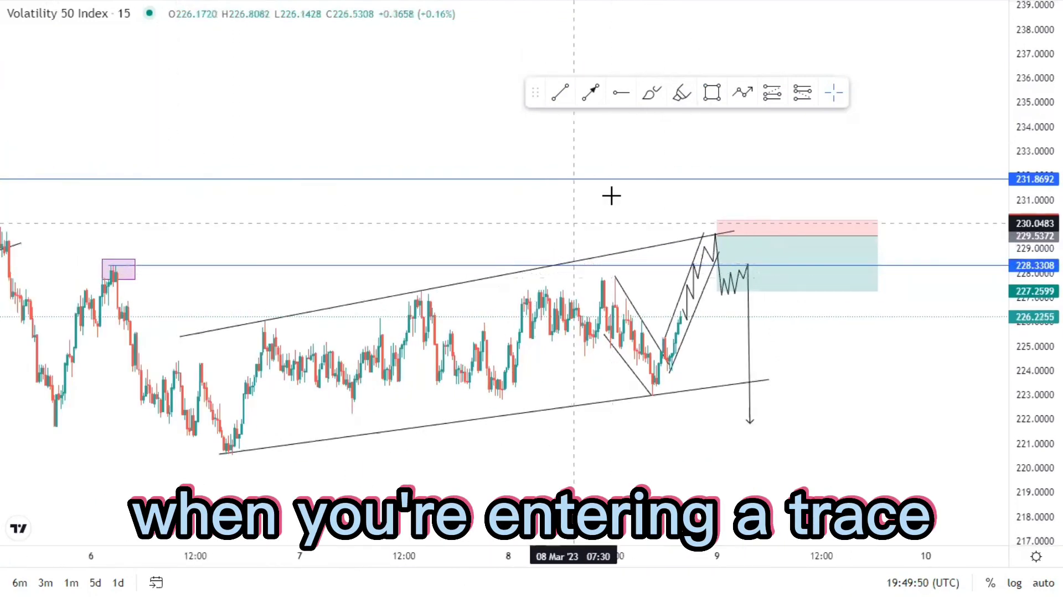
pyautogui.moveTo(730, 195); pyautogui.dragTo(804, 187)
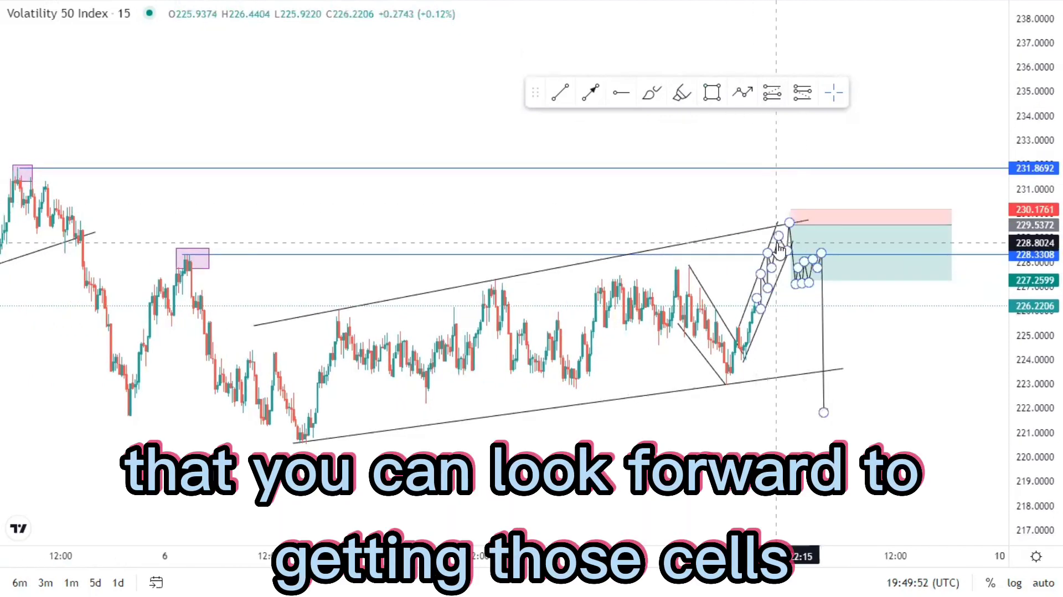
pyautogui.moveTo(776, 244); pyautogui.dragTo(792, 180)
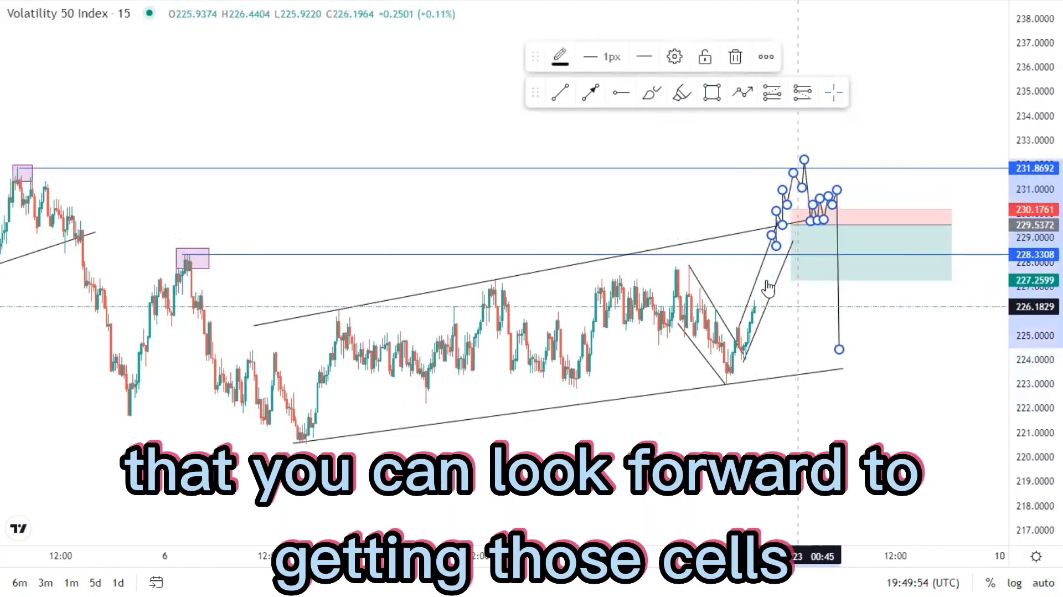
pyautogui.click(754, 306)
pyautogui.moveTo(763, 276); pyautogui.dragTo(787, 197)
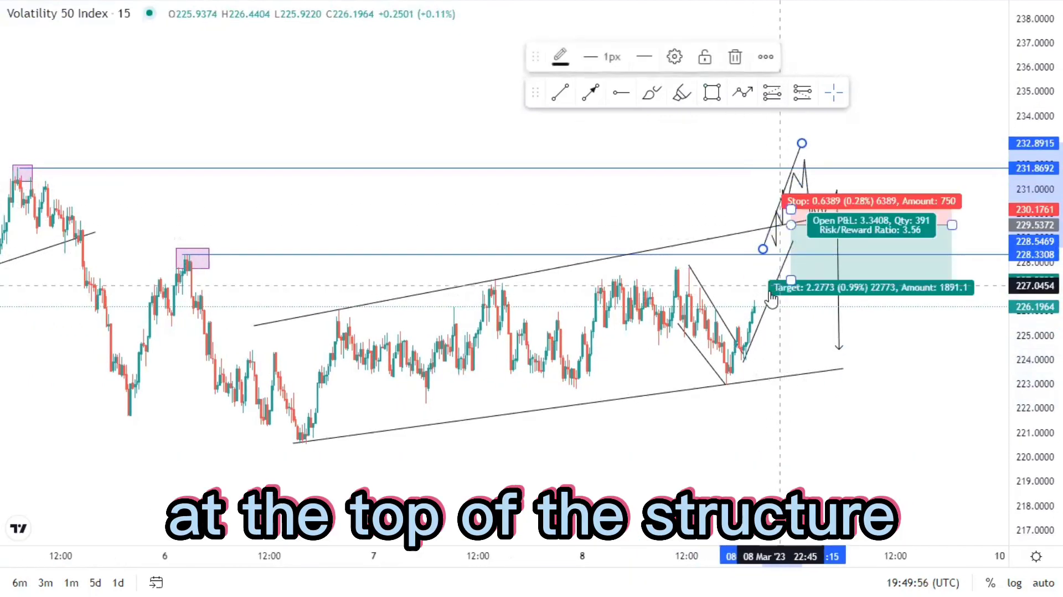
pyautogui.moveTo(769, 294); pyautogui.dragTo(794, 205)
# Move the short position up to an entry of about 231.7, with its stop at about 232.96 and target at about 223.6
pyautogui.moveTo(819, 259); pyautogui.dragTo(823, 206)
pyautogui.moveTo(776, 312); pyautogui.dragTo(735, 365)
pyautogui.moveTo(754, 209); pyautogui.dragTo(754, 194)
pyautogui.moveTo(757, 277); pyautogui.dragTo(753, 420)
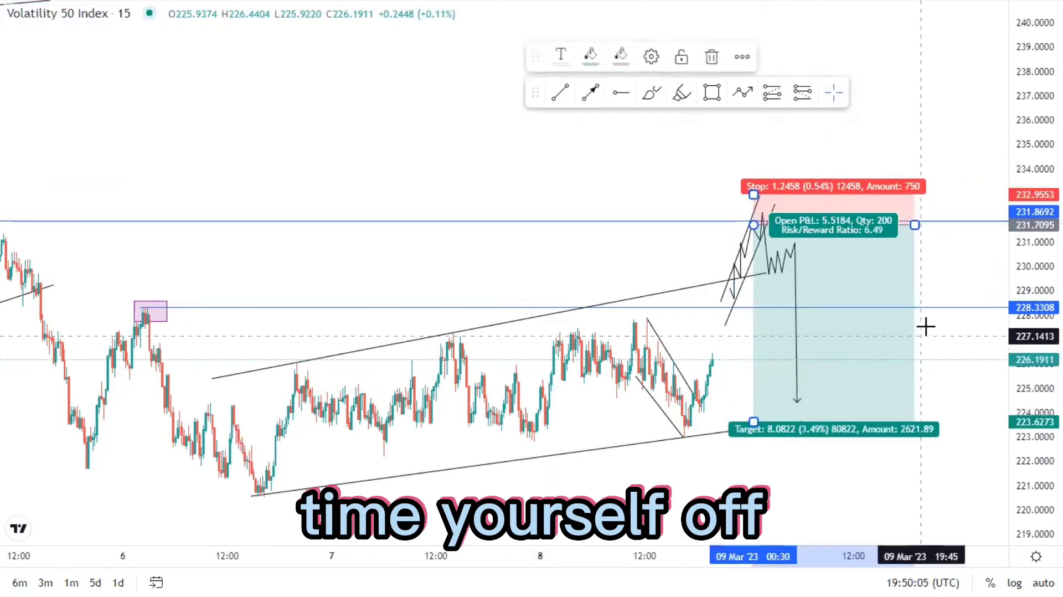
# Draw a rising zigzag path arrow around the large channel's upper line, from about 238.6 up to 244, ending down near 233.7
pyautogui.scroll(-10, 823, 336)
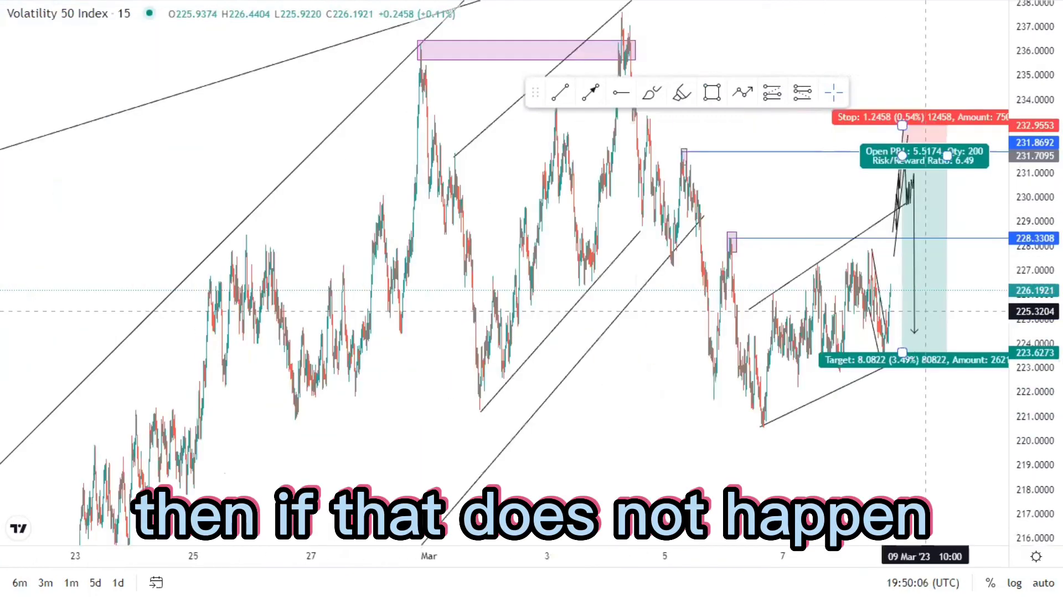
pyautogui.moveTo(908, 385); pyautogui.dragTo(827, 401)
pyautogui.moveTo(766, 190); pyautogui.dragTo(724, 232)
pyautogui.scroll(1, 602, 220)
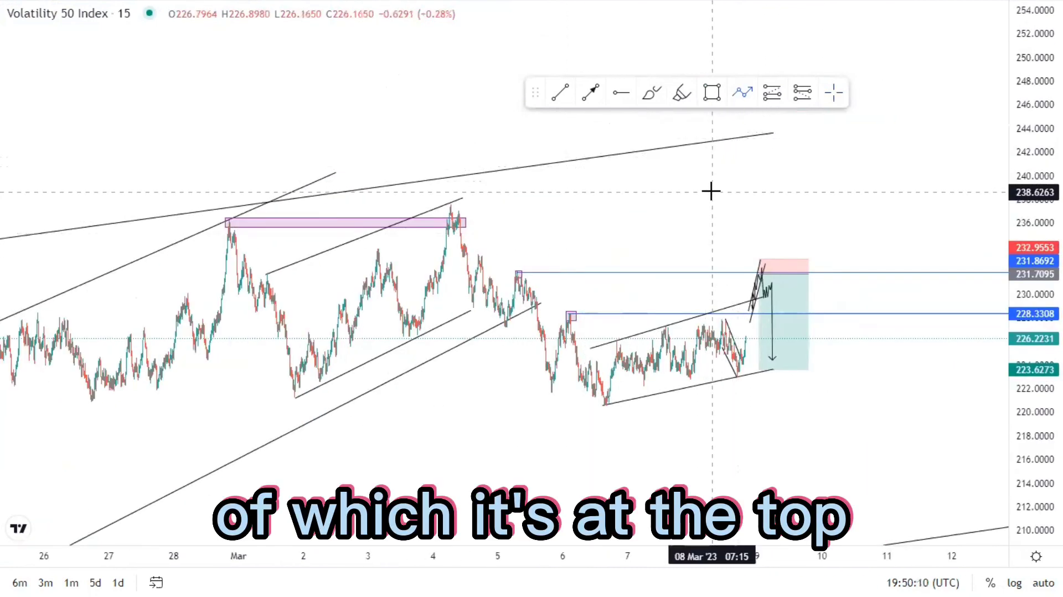
pyautogui.click(739, 182)
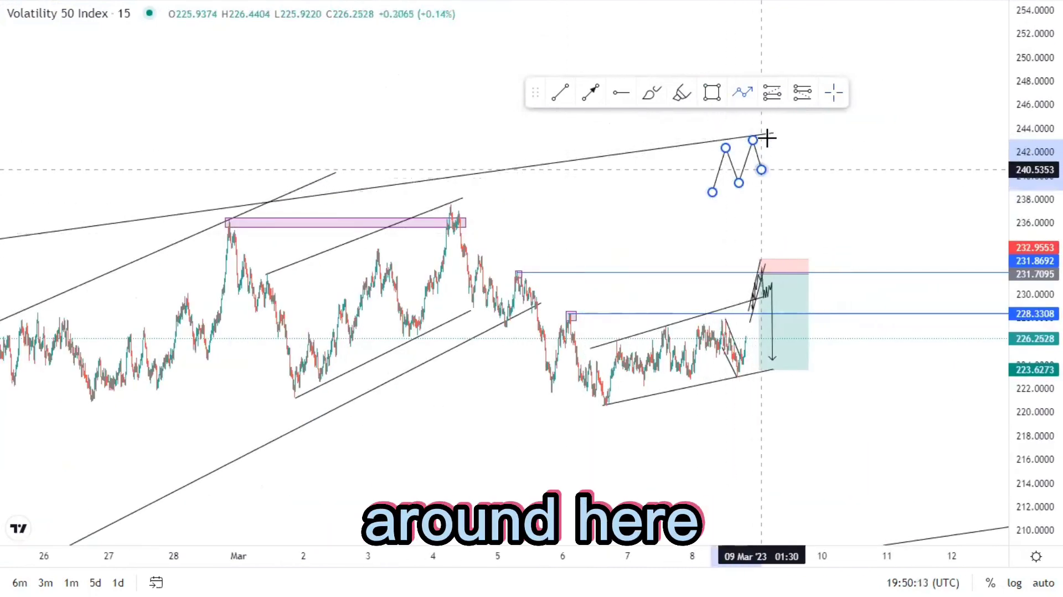
pyautogui.click(761, 170)
pyautogui.click(779, 161)
pyautogui.click(786, 124)
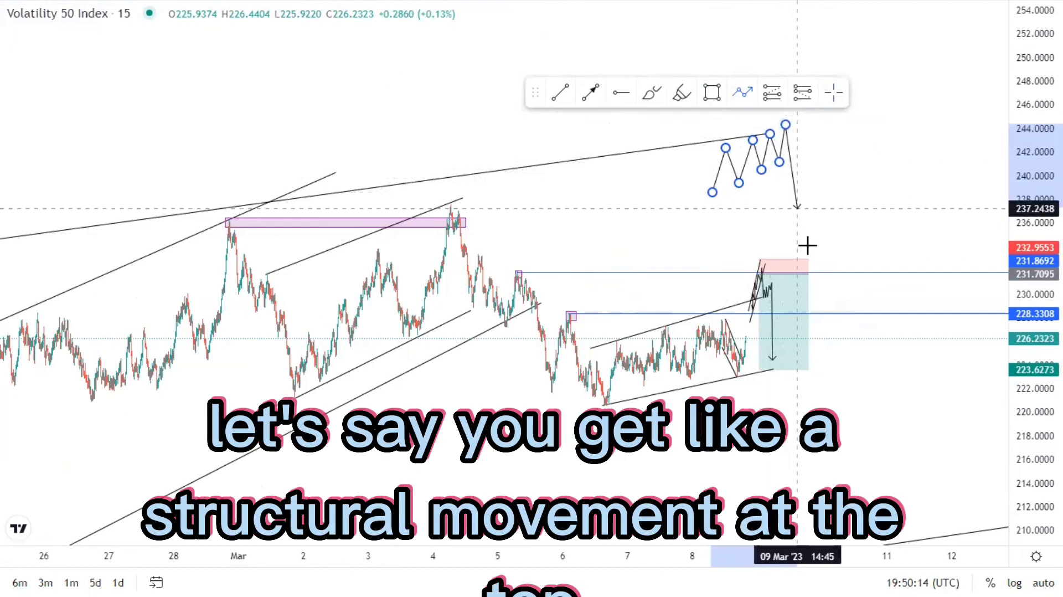
pyautogui.doubleClick(809, 250)
# Draw two short ascending trend lines along the highs and lows of the zigzag at the large channel's upper line
pyautogui.moveTo(866, 179); pyautogui.dragTo(849, 211)
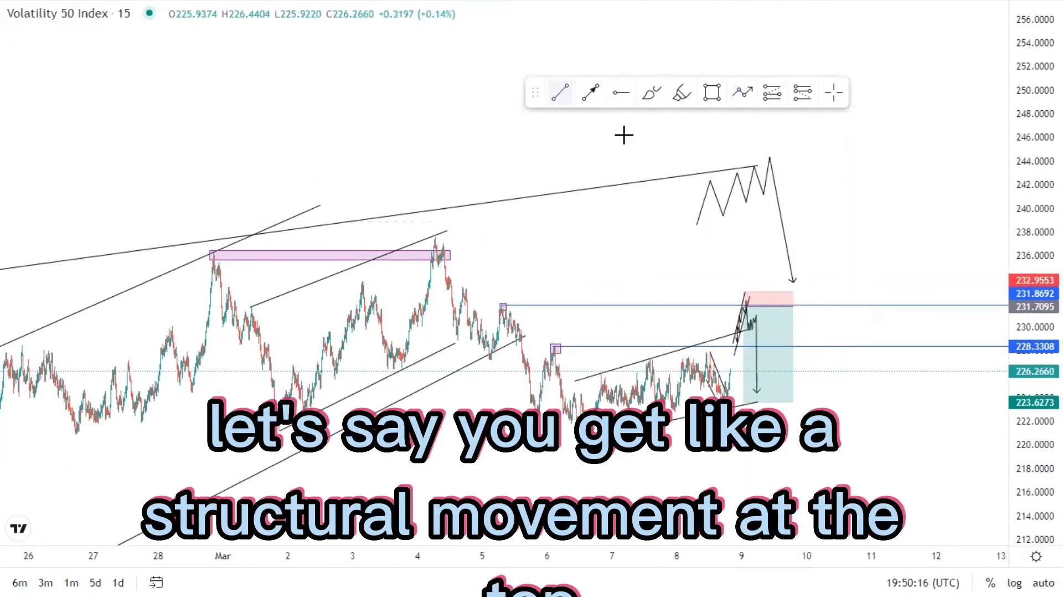
pyautogui.click(704, 182)
pyautogui.click(769, 155)
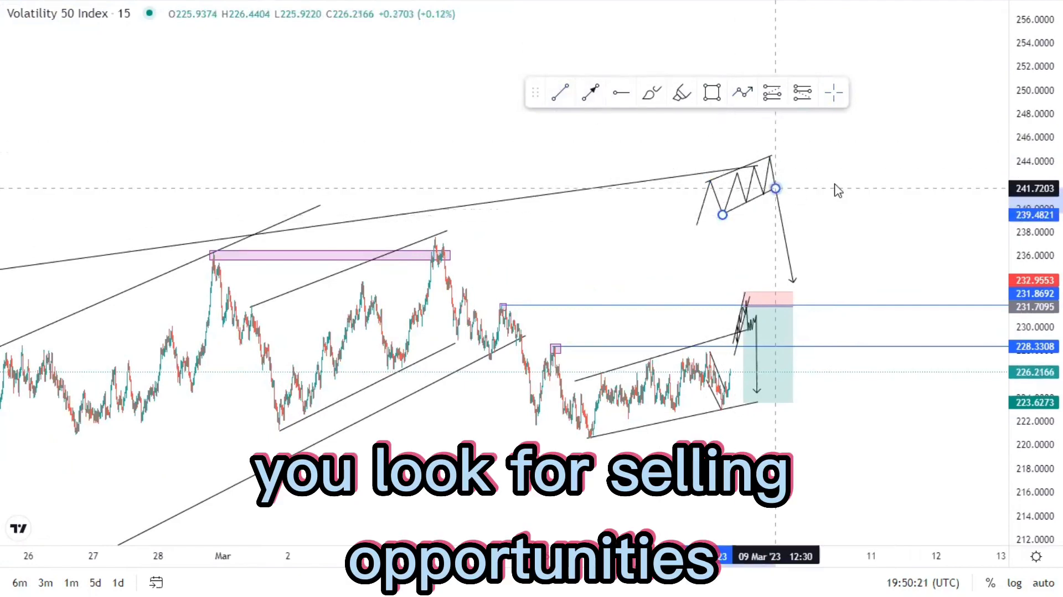
pyautogui.click(772, 92)
pyautogui.click(770, 159)
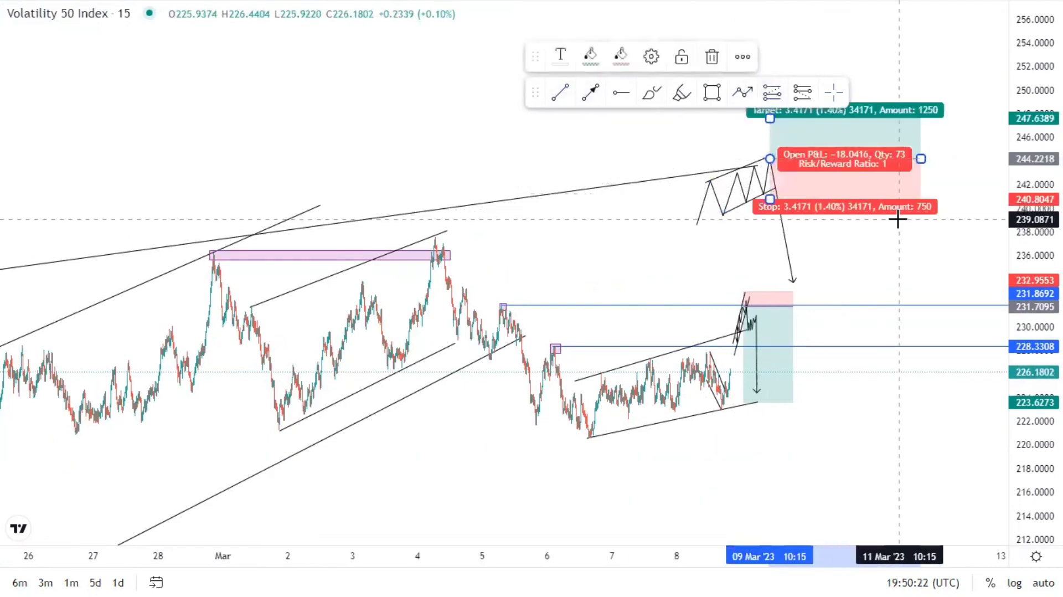
pyautogui.click(713, 58)
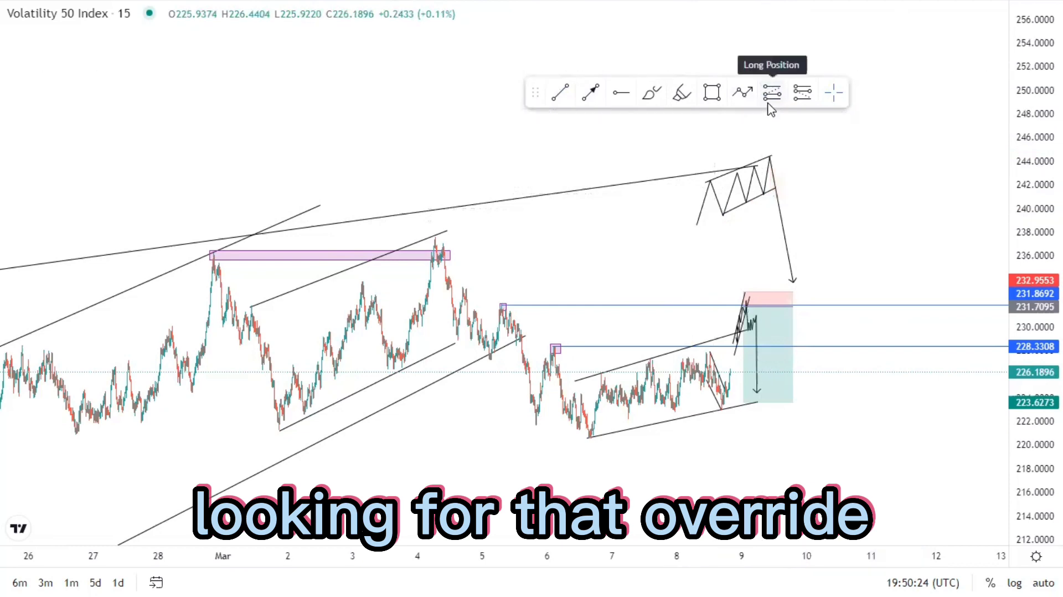
# Place a short position at the upper zigzag's peak with entry about 244 and tighten its stop to about 245.5
pyautogui.click(802, 93)
pyautogui.click(771, 161)
pyautogui.moveTo(842, 265); pyautogui.dragTo(817, 310)
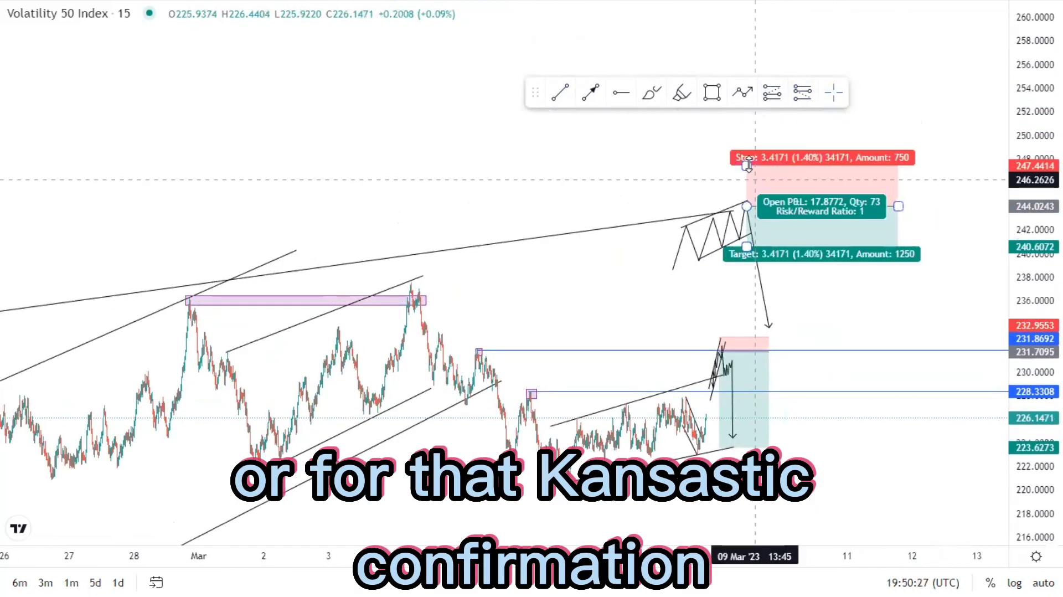
pyautogui.moveTo(748, 164); pyautogui.dragTo(747, 189)
pyautogui.moveTo(707, 314); pyautogui.dragTo(690, 255)
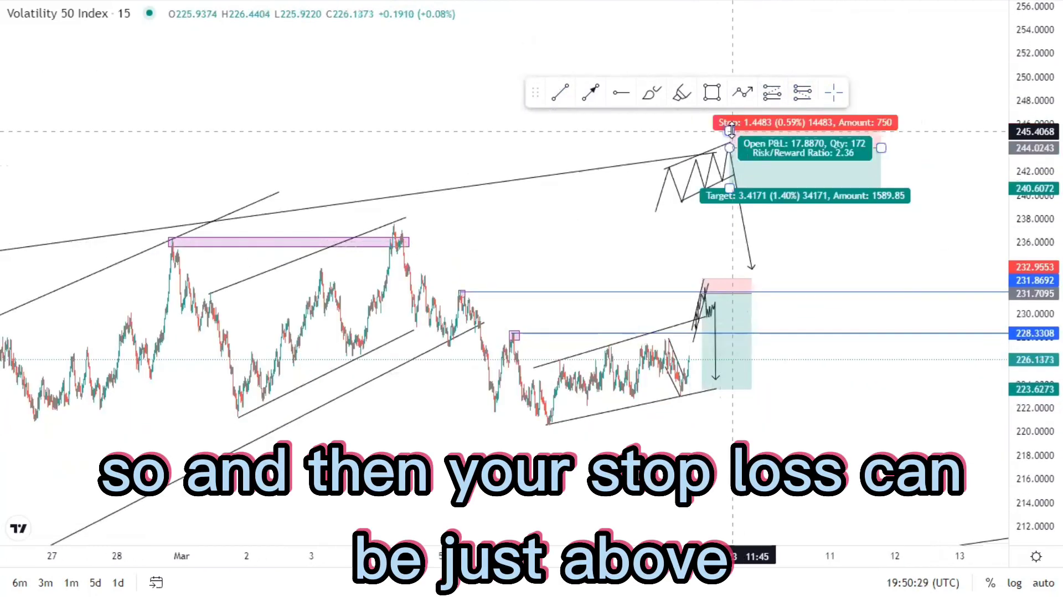
# Narrow the upper short position and extend its target down to the large channel's lower line at about 208
pyautogui.moveTo(728, 190); pyautogui.dragTo(753, 435)
pyautogui.moveTo(956, 237); pyautogui.dragTo(880, 145)
pyautogui.scroll(-5, 916, 331)
pyautogui.moveTo(1027, 233); pyautogui.dragTo(1027, 372)
pyautogui.moveTo(914, 348); pyautogui.dragTo(864, 313)
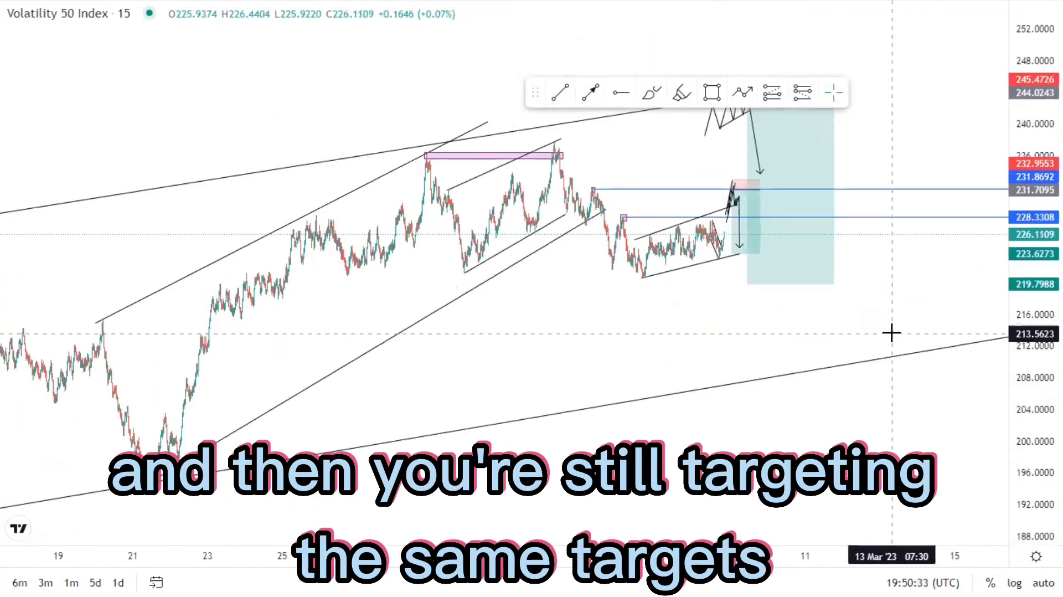
pyautogui.click(746, 286)
pyautogui.moveTo(746, 286); pyautogui.dragTo(747, 377)
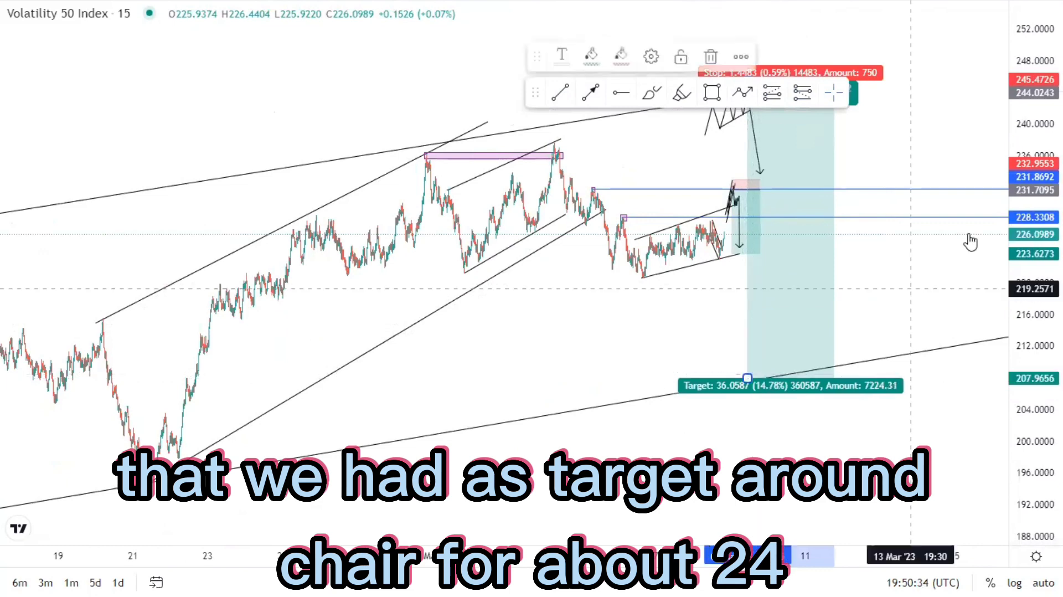
# Extend the upper short position's target down to the 175.6169 level, at about 175.8
pyautogui.moveTo(969, 241); pyautogui.dragTo(953, 299)
pyautogui.moveTo(897, 318); pyautogui.dragTo(882, 169)
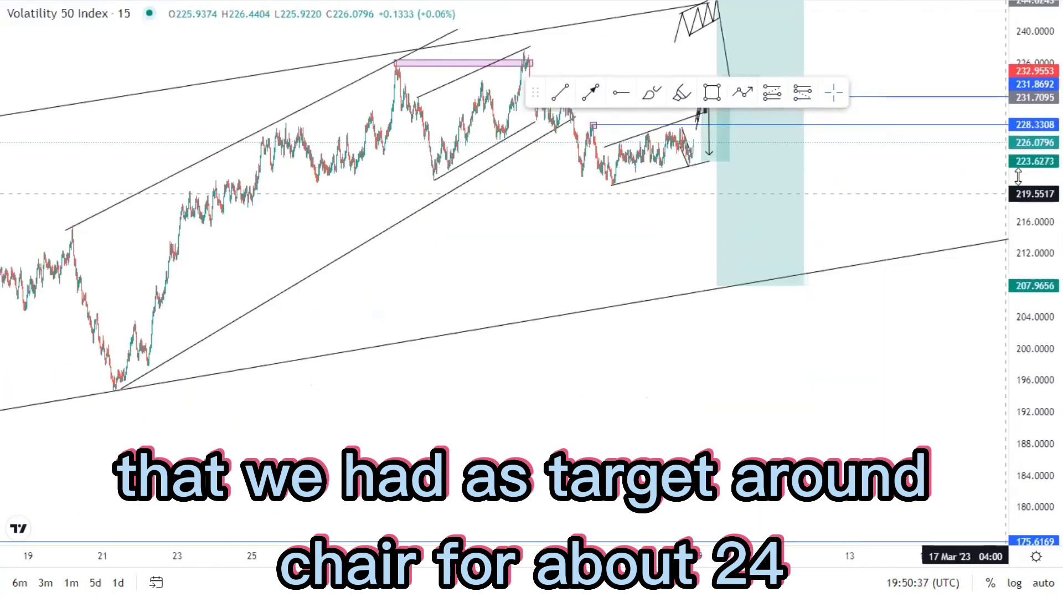
pyautogui.moveTo(1018, 178); pyautogui.dragTo(1017, 314)
pyautogui.moveTo(905, 350); pyautogui.dragTo(936, 290)
pyautogui.moveTo(766, 217); pyautogui.dragTo(764, 402)
pyautogui.click(629, 363)
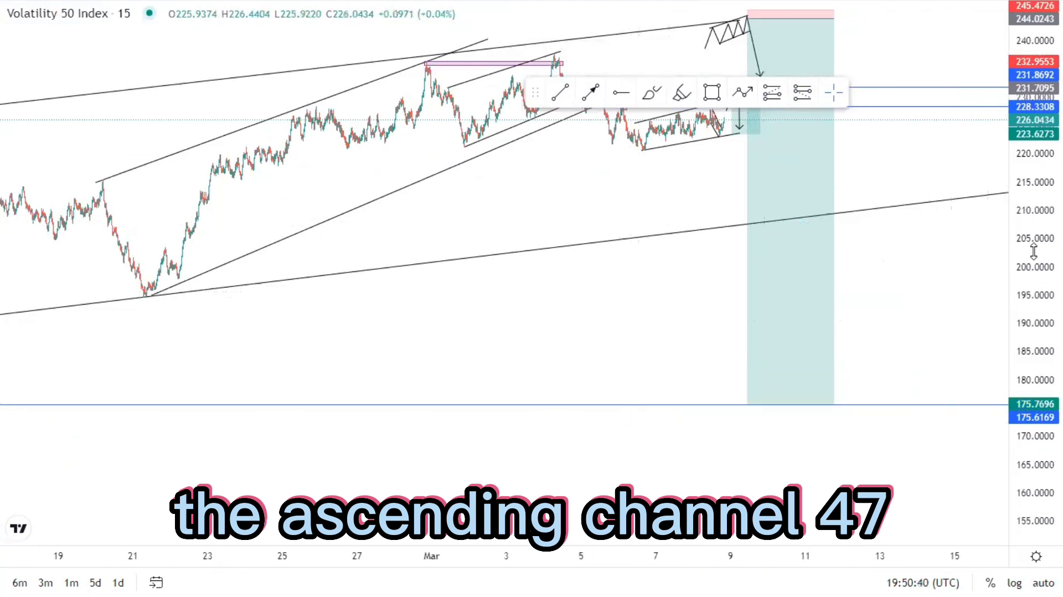
# Extend the upper short position's target down to about 138.9, just above the 137.7772 level
pyautogui.moveTo(1032, 251); pyautogui.dragTo(1024, 362)
pyautogui.moveTo(913, 419); pyautogui.dragTo(913, 390)
pyautogui.moveTo(725, 334); pyautogui.dragTo(773, 433)
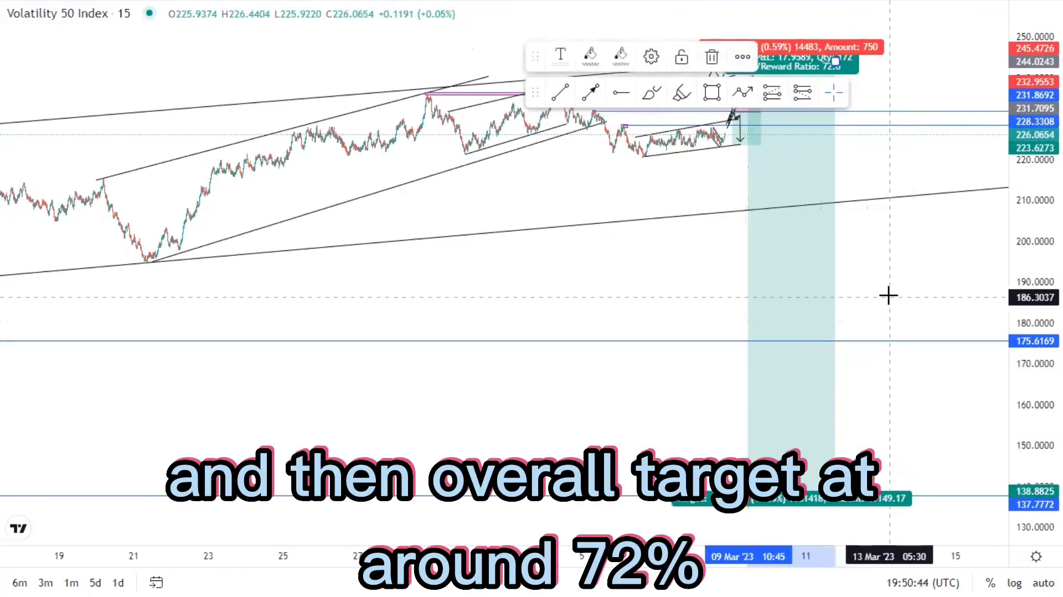
# Bring the upper short position's target back up to about 207, at the large channel's lower line
pyautogui.moveTo(889, 310); pyautogui.dragTo(910, 388)
pyautogui.scroll(2, 914, 383)
pyautogui.scroll(-3, 780, 295)
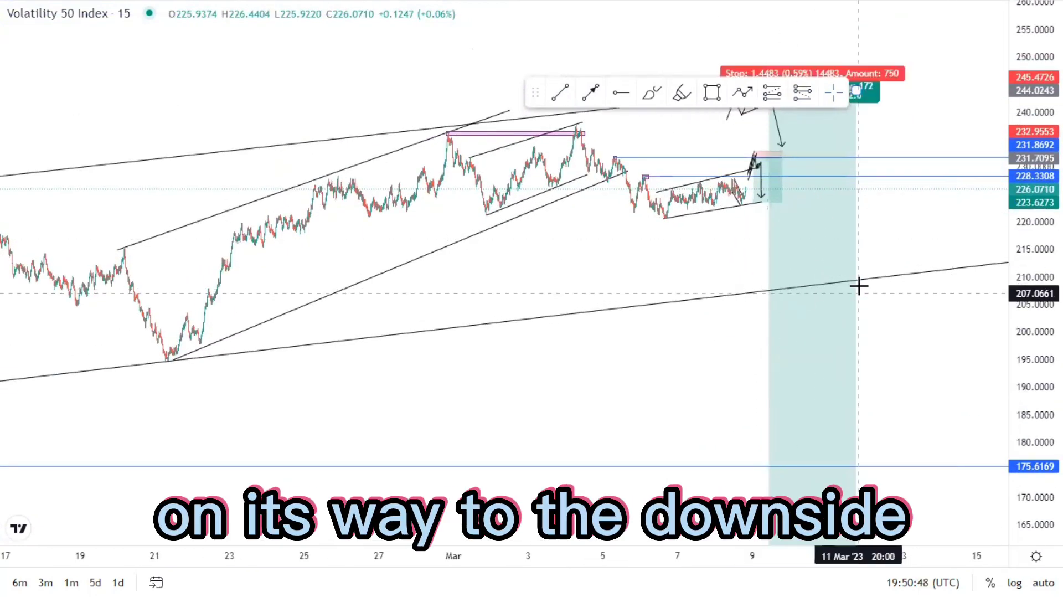
pyautogui.moveTo(907, 363); pyautogui.dragTo(890, 316)
pyautogui.moveTo(1020, 208); pyautogui.dragTo(1020, 276)
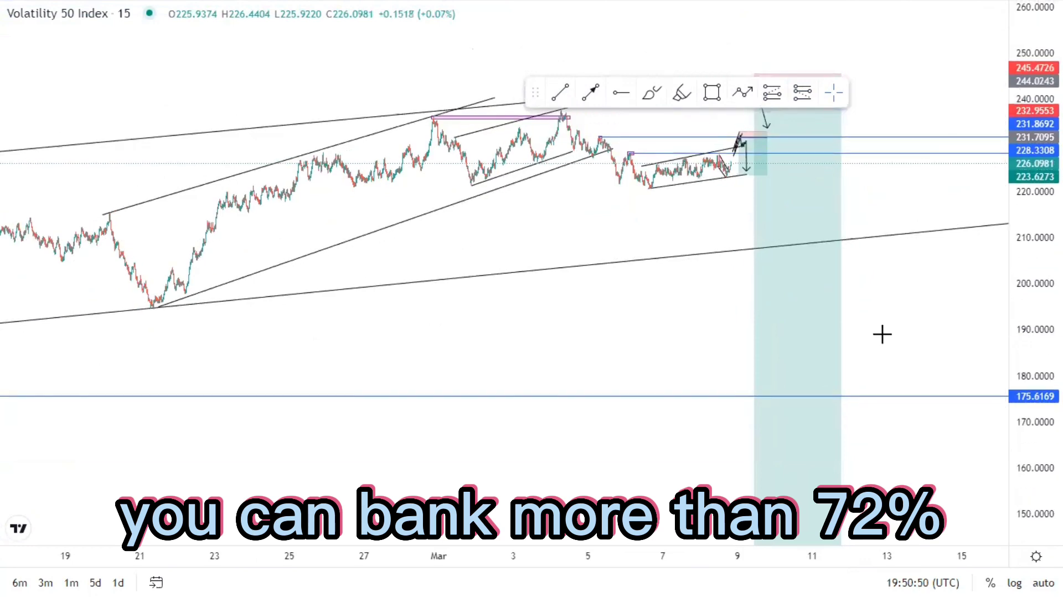
pyautogui.moveTo(897, 330); pyautogui.dragTo(983, 300)
pyautogui.moveTo(762, 307); pyautogui.dragTo(728, 255)
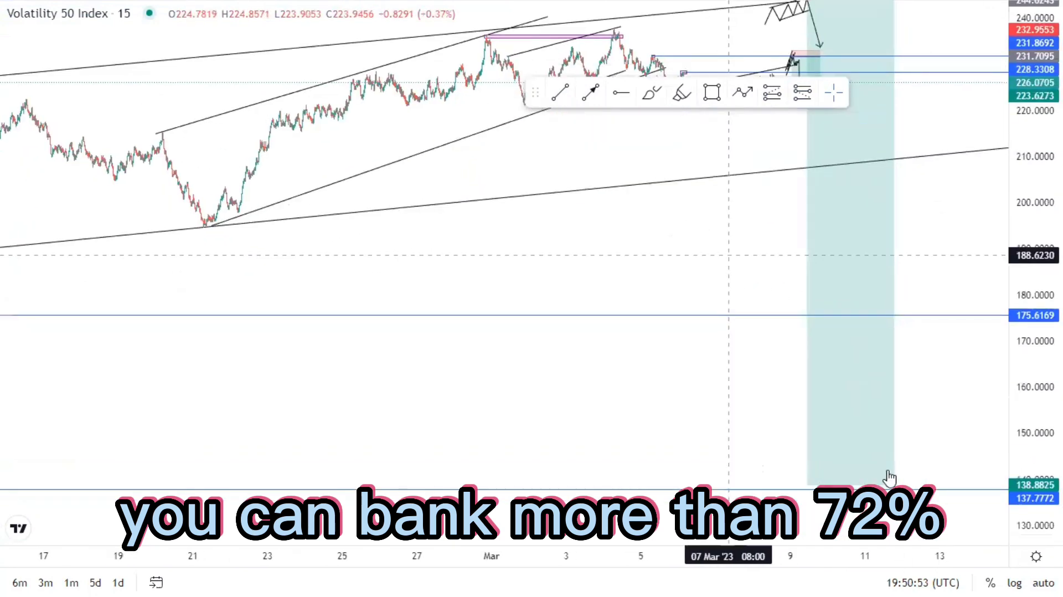
pyautogui.moveTo(935, 439); pyautogui.dragTo(935, 504)
pyautogui.moveTo(947, 449); pyautogui.dragTo(939, 374)
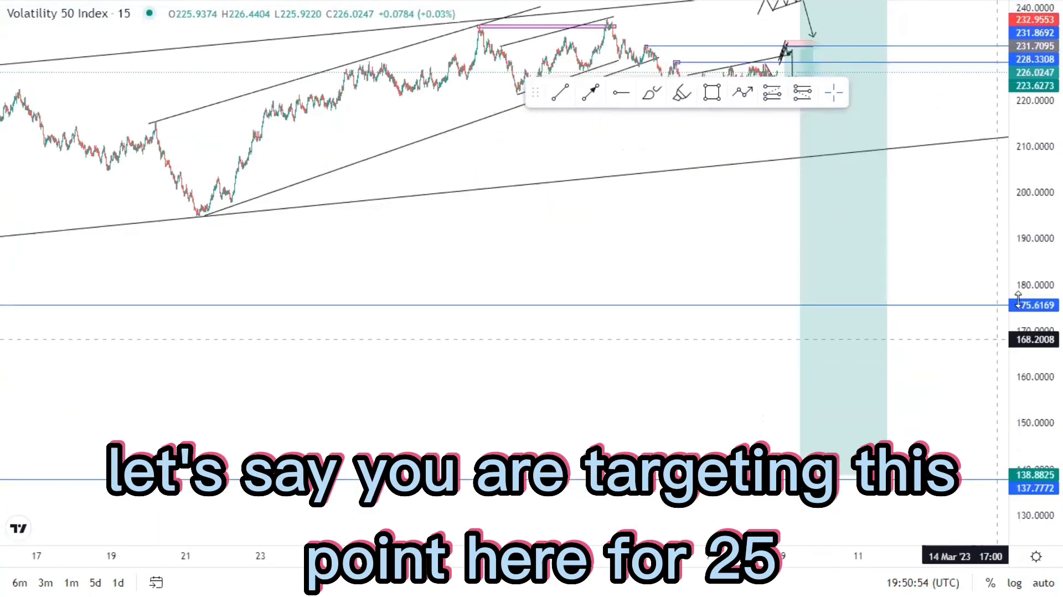
pyautogui.moveTo(1020, 339); pyautogui.dragTo(1020, 390)
pyautogui.moveTo(844, 441)
pyautogui.mouseDown()
pyautogui.moveTo(833, 438)
pyautogui.moveTo(796, 181)
pyautogui.mouseUp()
pyautogui.moveTo(794, 274); pyautogui.dragTo(783, 339)
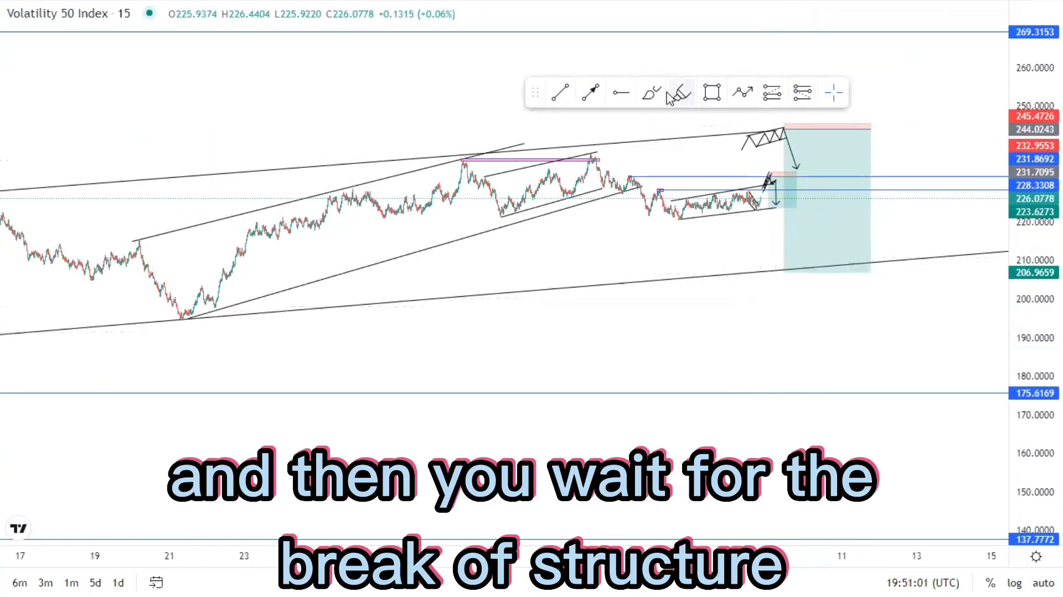
# Draw a zigzag path from about 211 to a flag between about 192 and 200 below the large channel, bounded by two trend lines
pyautogui.click(813, 255)
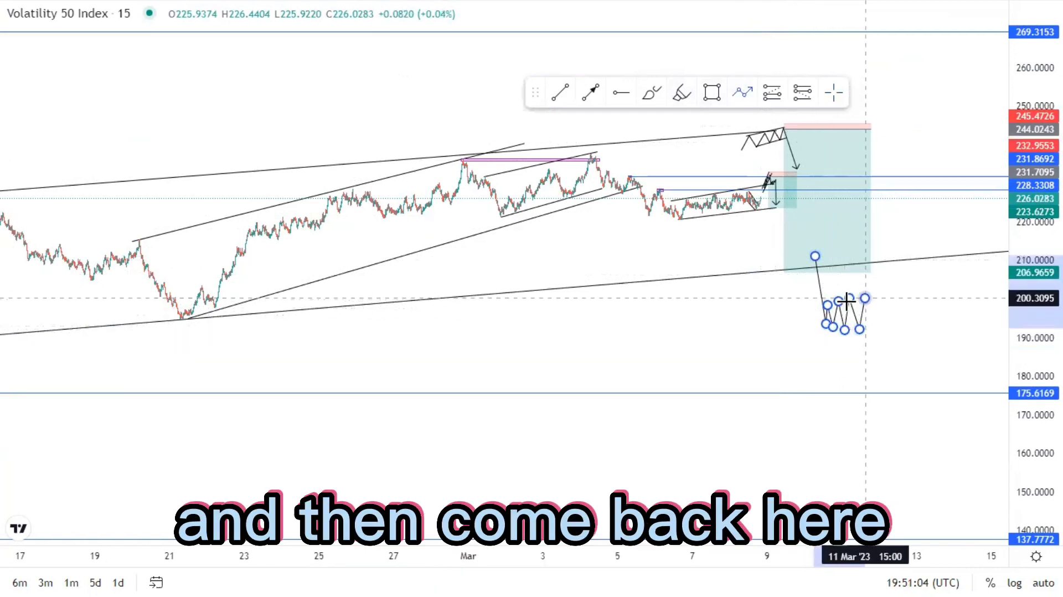
pyautogui.click(911, 306)
pyautogui.click(563, 95)
pyautogui.click(826, 304)
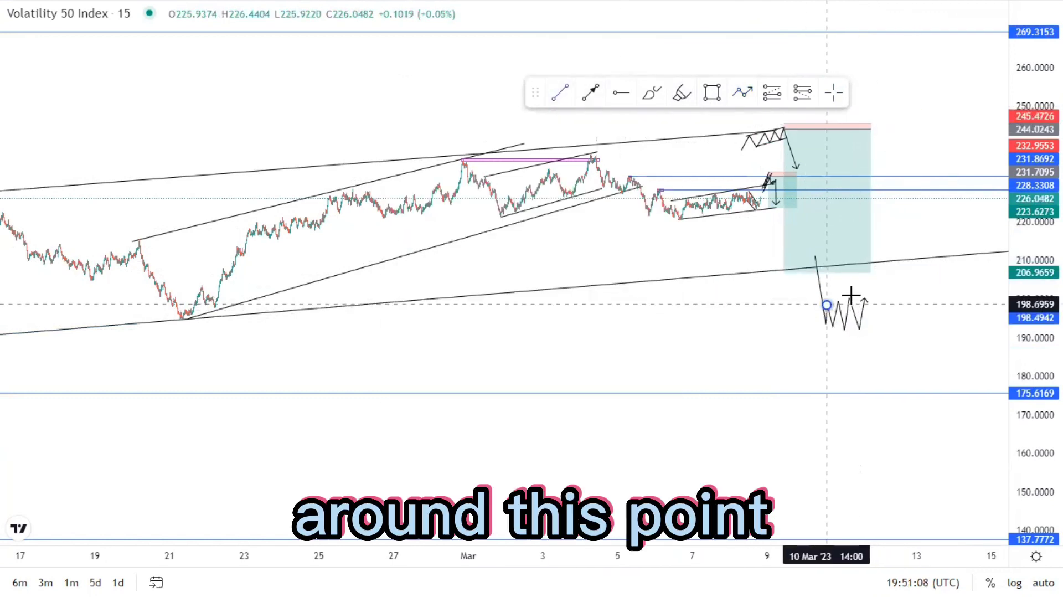
pyautogui.click(862, 294)
pyautogui.click(879, 294)
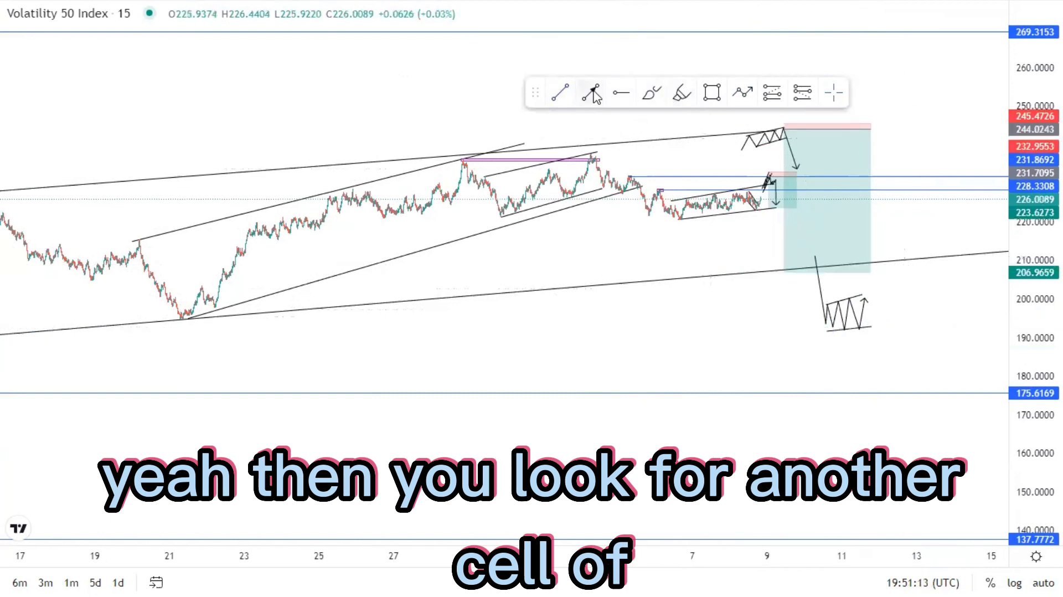
# Draw an arrow from the lower flag's top to the 175.6169 level and brush a circled retest with a wavy fall to 137.7772
pyautogui.moveTo(866, 294)
pyautogui.mouseDown()
pyautogui.moveTo(888, 391)
pyautogui.moveTo(855, 363)
pyautogui.moveTo(849, 351)
pyautogui.moveTo(896, 363)
pyautogui.moveTo(981, 469)
pyautogui.mouseUp()
pyautogui.click(651, 95)
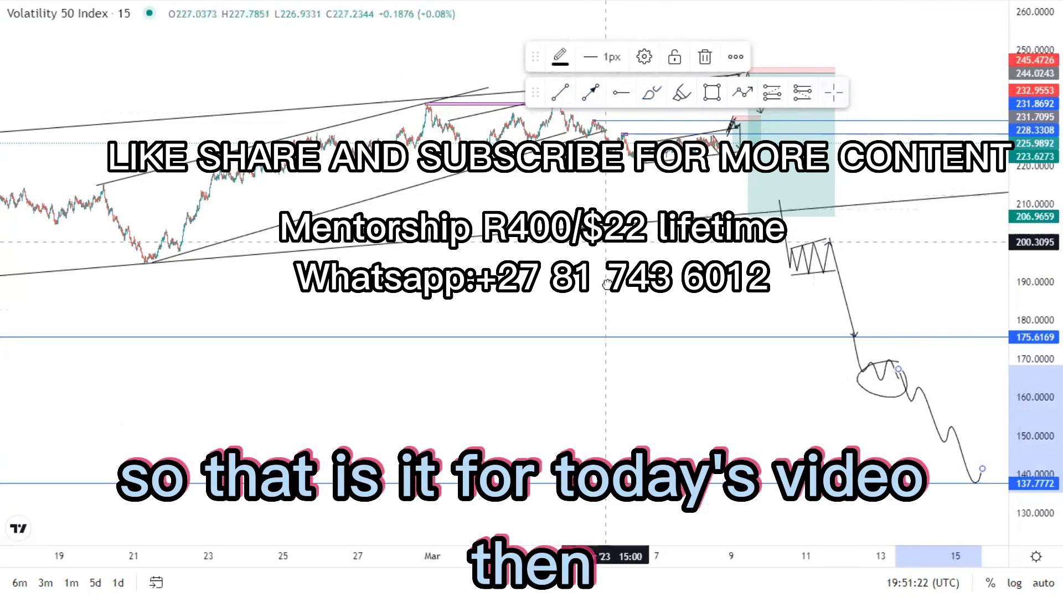
pyautogui.moveTo(605, 241); pyautogui.dragTo(605, 278)
pyautogui.moveTo(1033, 411); pyautogui.dragTo(1032, 268)
pyautogui.scroll(3, 509, 204)
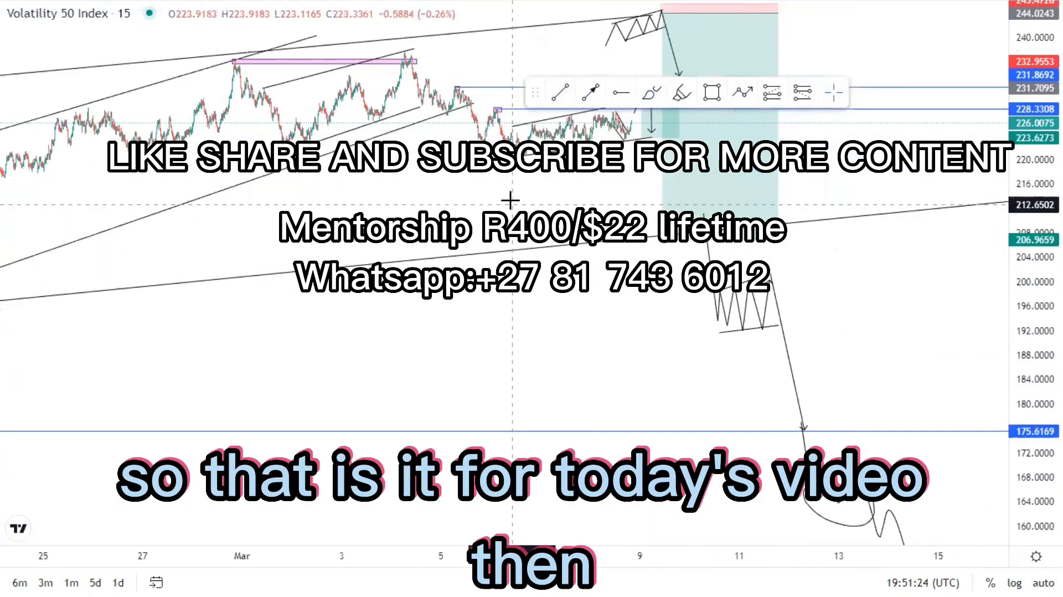
pyautogui.moveTo(510, 240); pyautogui.dragTo(535, 291)
pyautogui.scroll(2, 794, 243)
pyautogui.scroll(1, 795, 242)
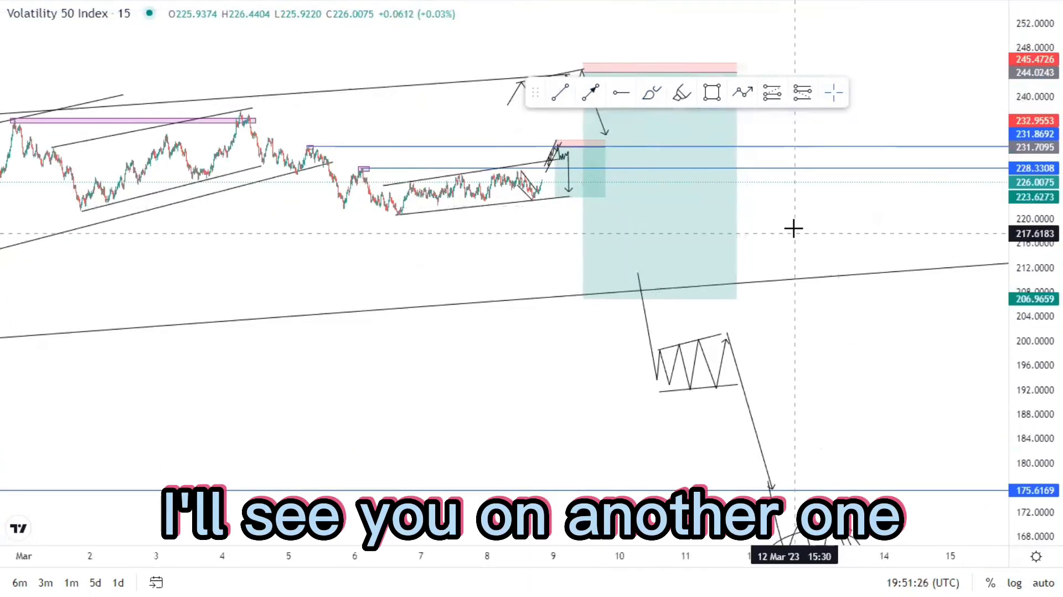